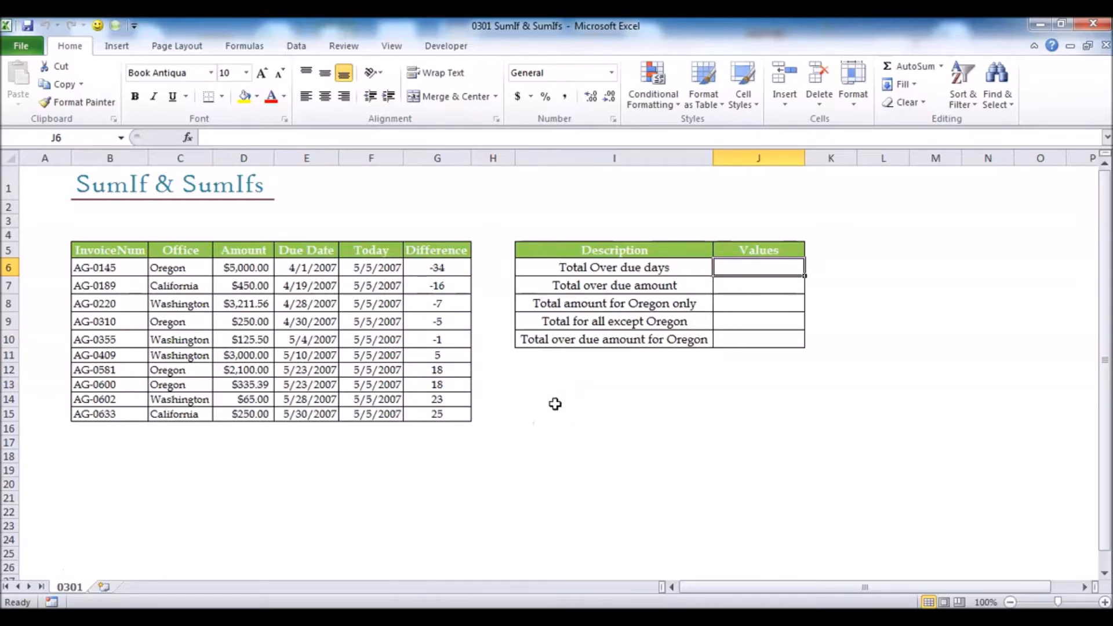
Calculate the Total Over due days value in J6 with the formula =SUM(G6:G10)
{"action": "type", "text": "="}
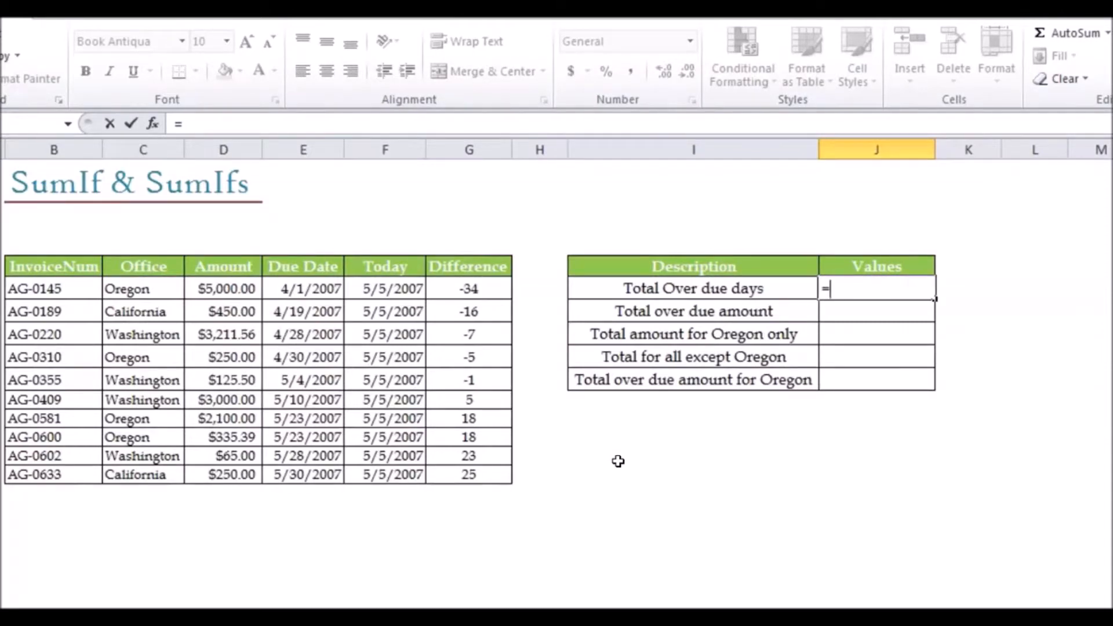
{"action": "type", "text": "sum"}
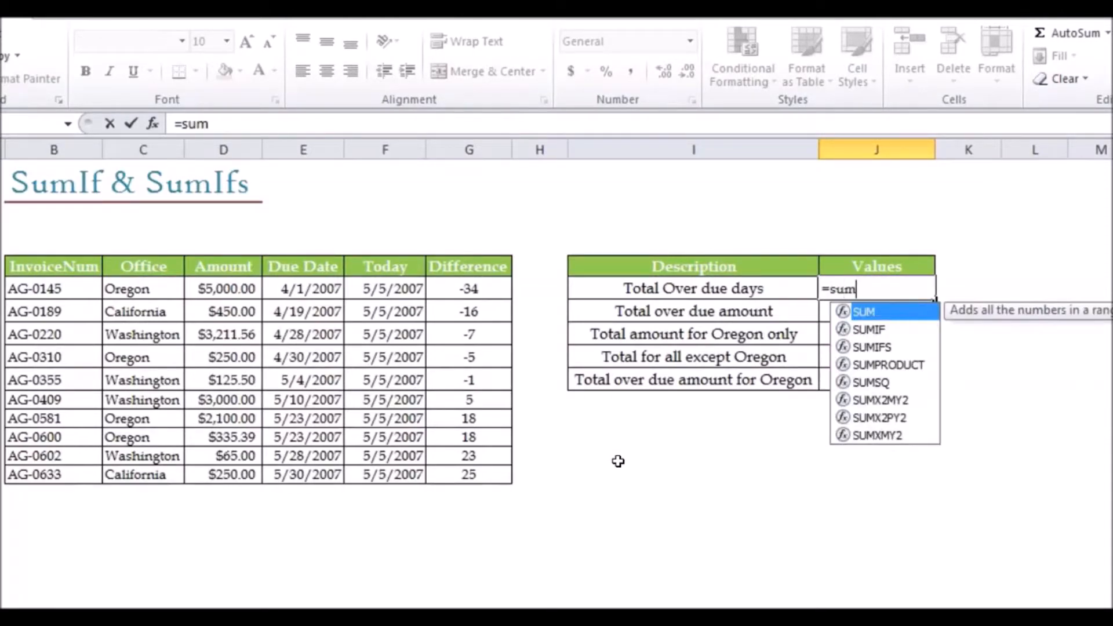
{"action": "key", "text": "Tab"}
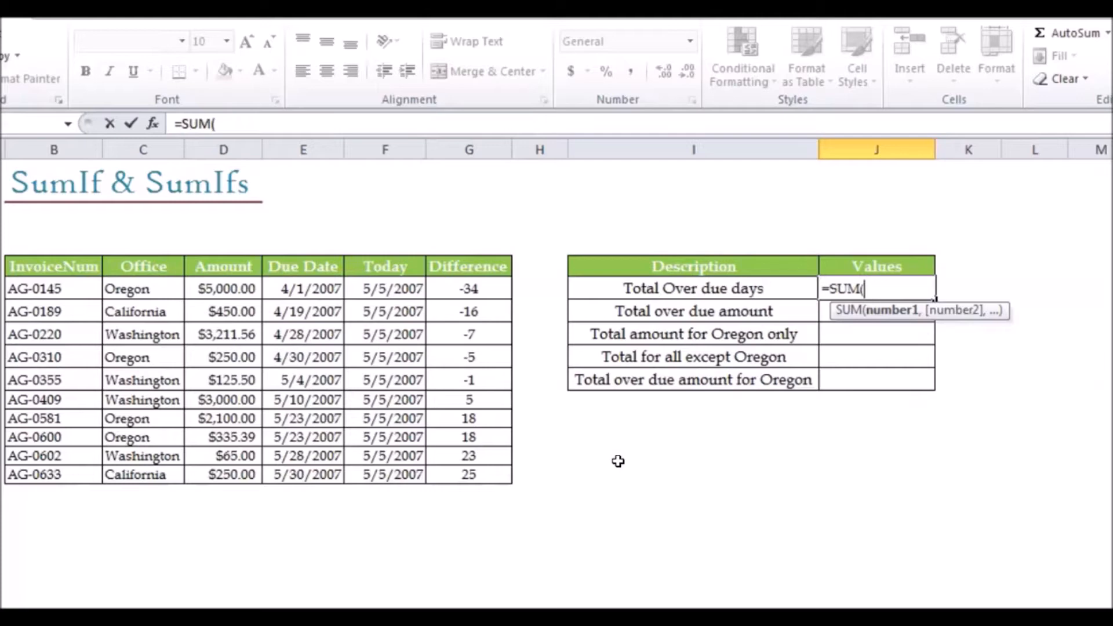
{"action": "left_click_drag", "start_coordinate": [497, 284], "coordinate": [512, 382]}
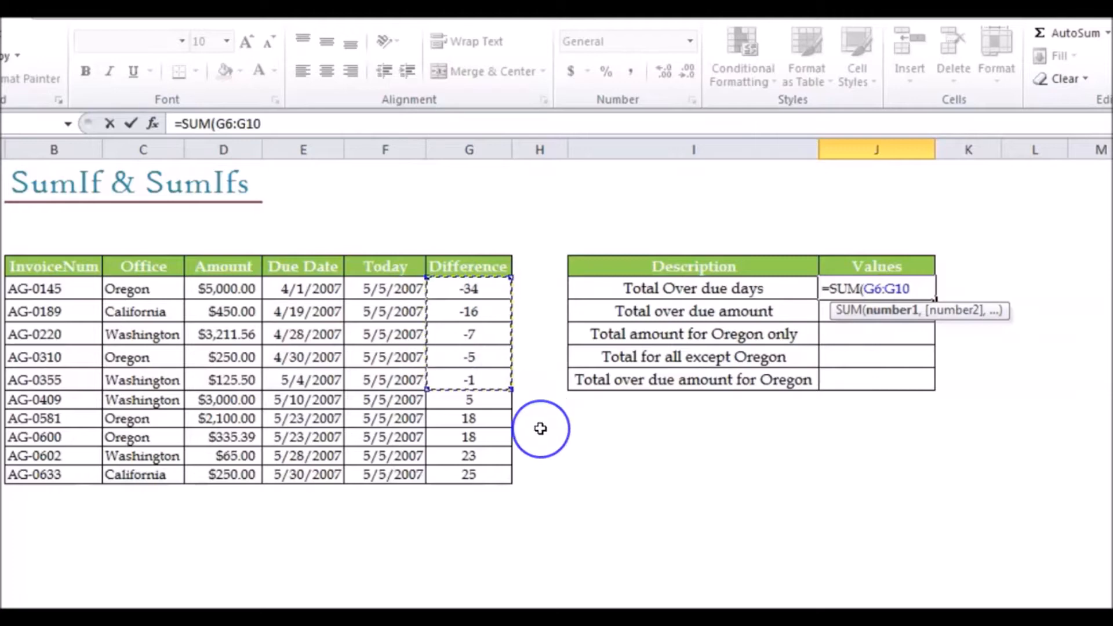
{"action": "type", "text": ")"}
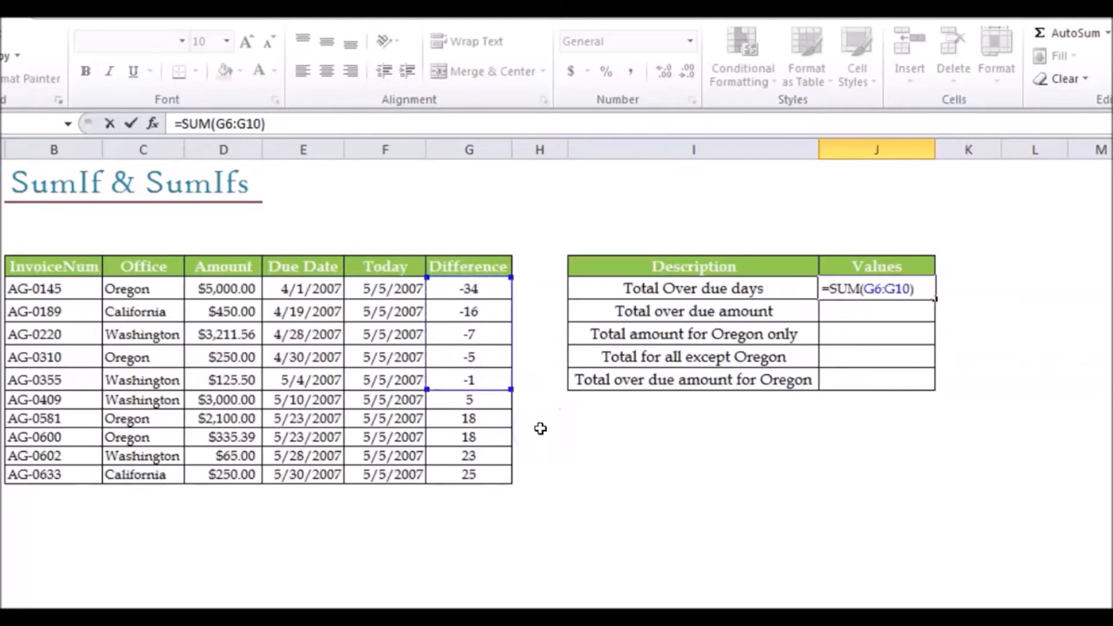
{"action": "key", "text": "Return"}
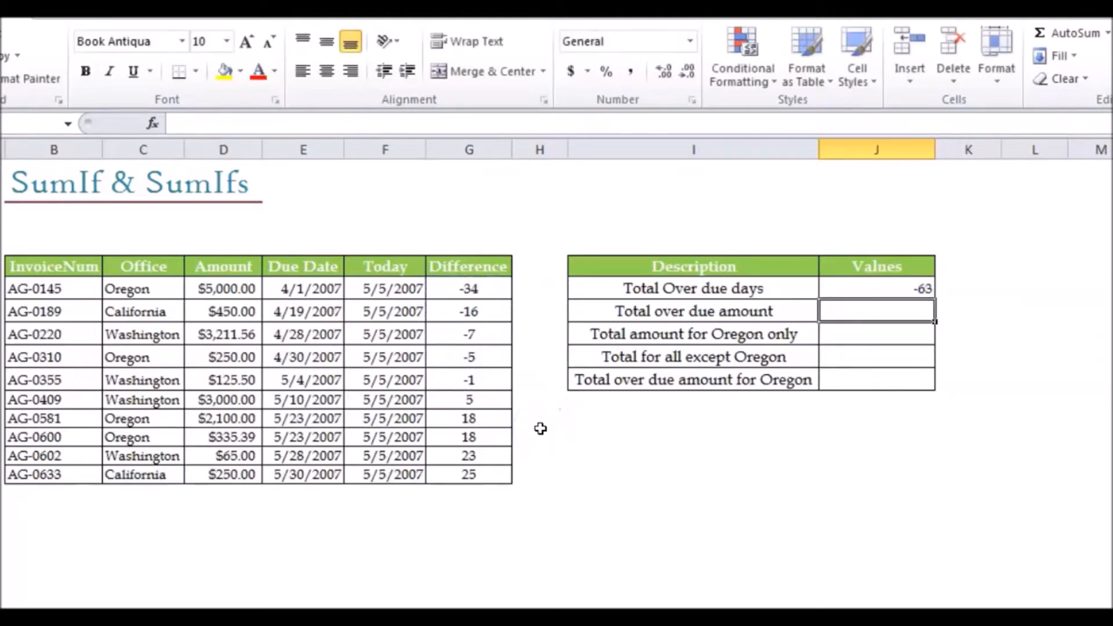
{"action": "key", "text": "Up"}
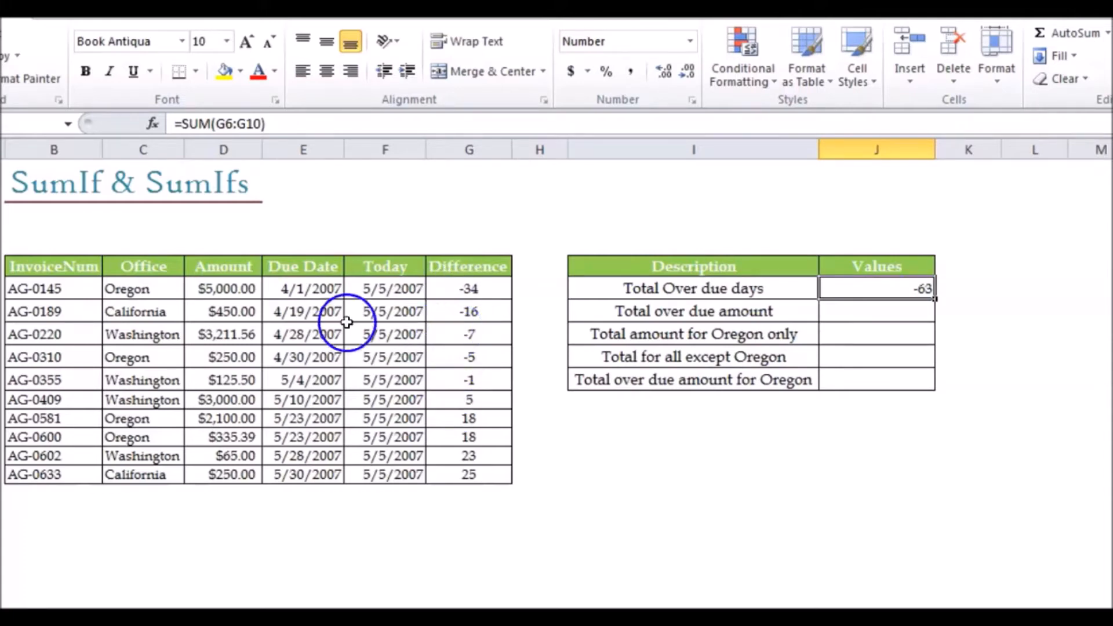
Copy the invoice rows B6:G15 directly below the table starting at B16, and undo the paste
{"action": "left_click_drag", "start_coordinate": [70, 287], "coordinate": [500, 482]}
{"action": "key", "text": "ctrl+c"}
{"action": "key", "text": "Down"}
{"action": "key", "text": "Down"}
{"action": "key", "text": "Down"}
{"action": "key", "text": "Down"}
{"action": "key", "text": "Down"}
{"action": "key", "text": "Down"}
{"action": "key", "text": "Down"}
{"action": "key", "text": "Down"}
{"action": "key", "text": "Down"}
{"action": "key", "text": "Down"}
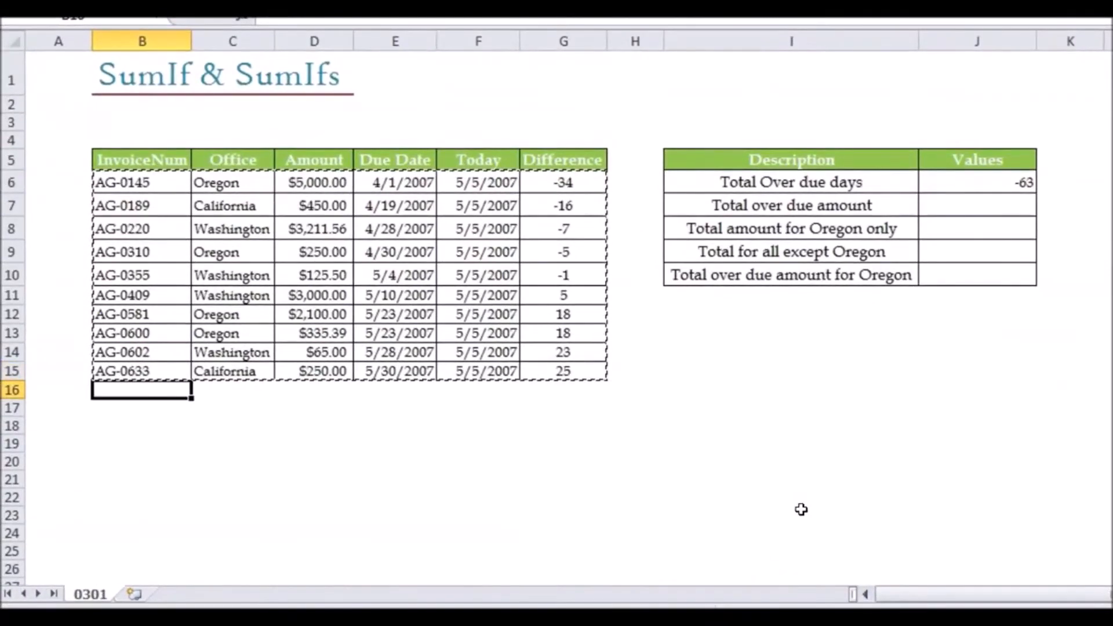
{"action": "key", "text": "ctrl+v"}
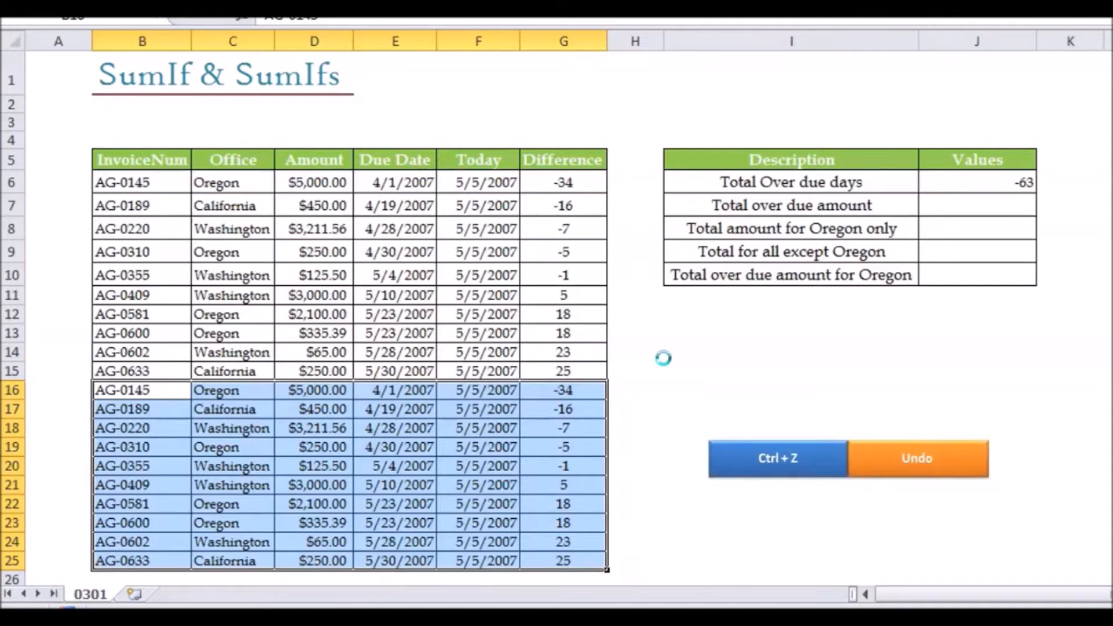
{"action": "key", "text": "ctrl+z"}
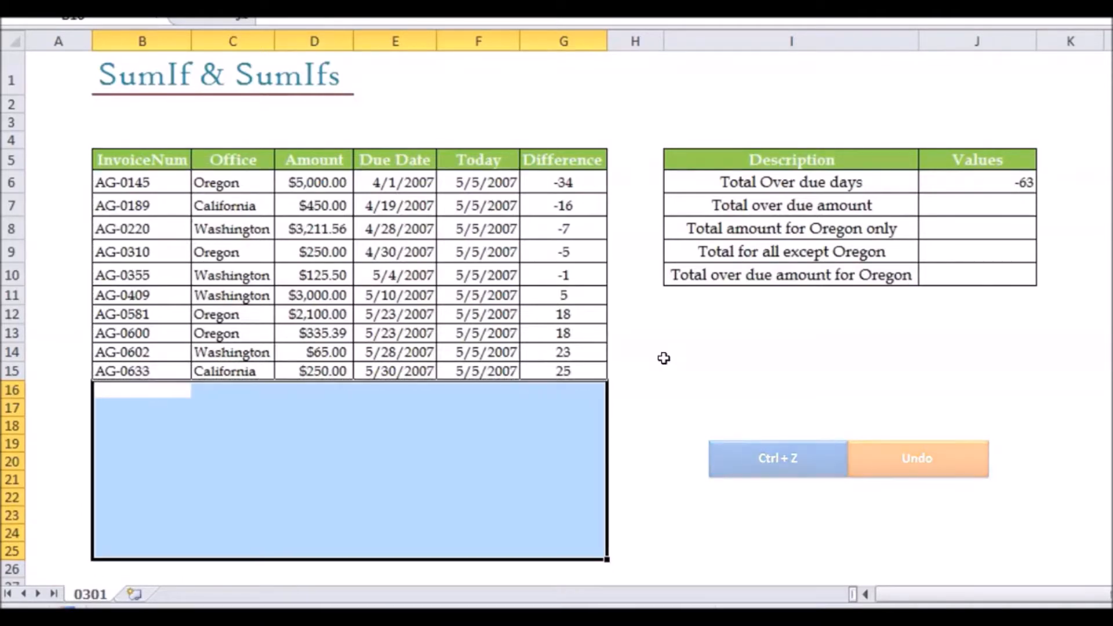
{"action": "left_click", "coordinate": [980, 183]}
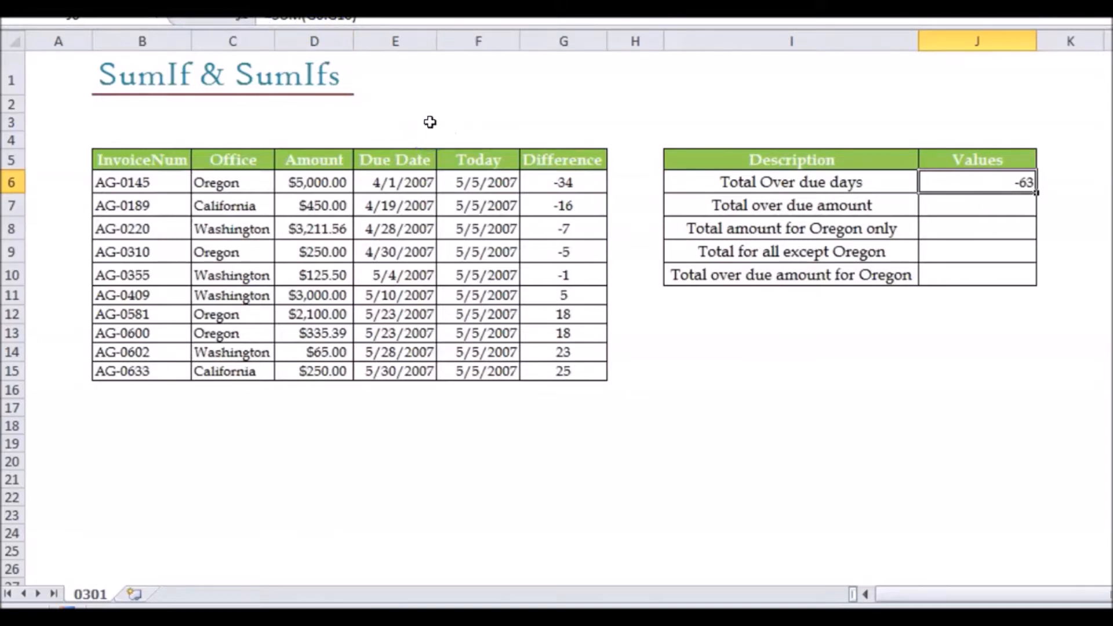
{"action": "type", "text": "=s"}
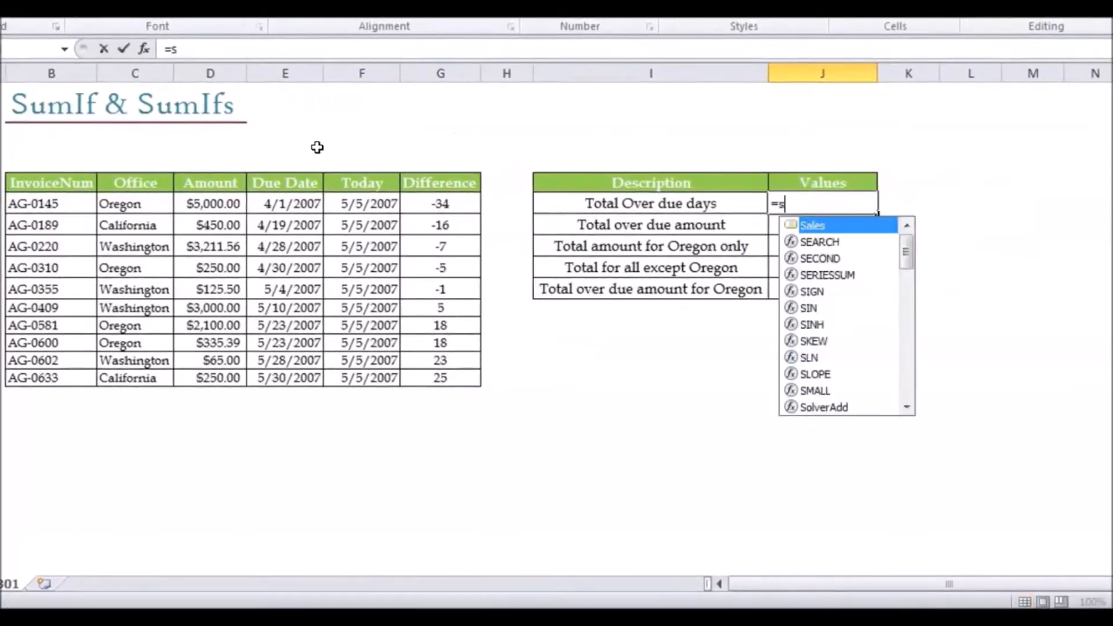
{"action": "type", "text": "umif"}
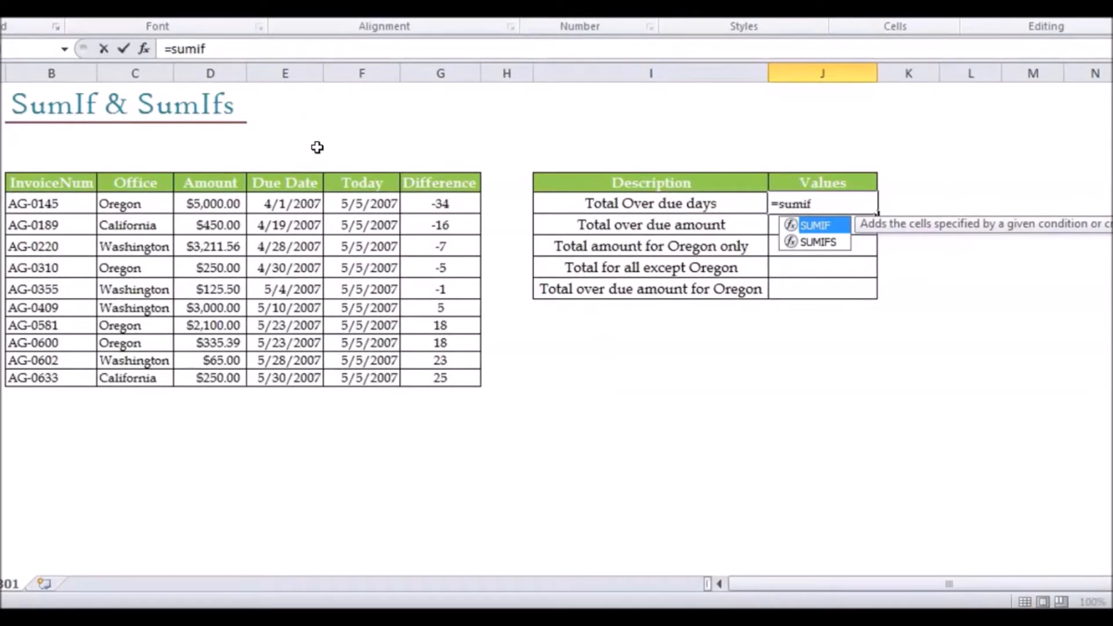
{"action": "key", "text": "Tab"}
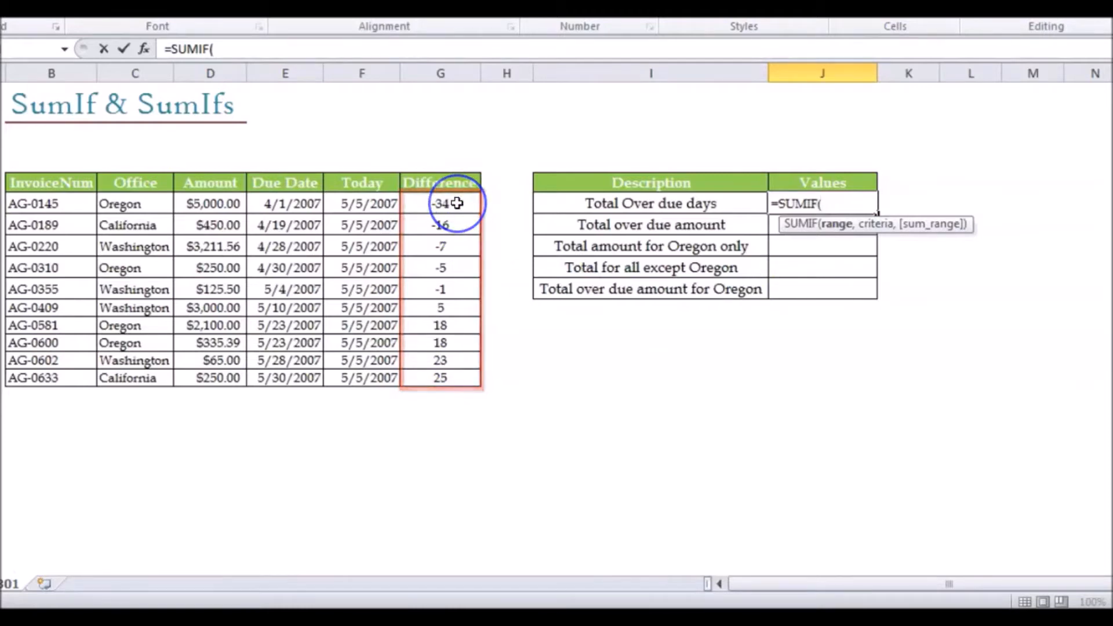
{"action": "left_click_drag", "start_coordinate": [458, 203], "coordinate": [457, 375]}
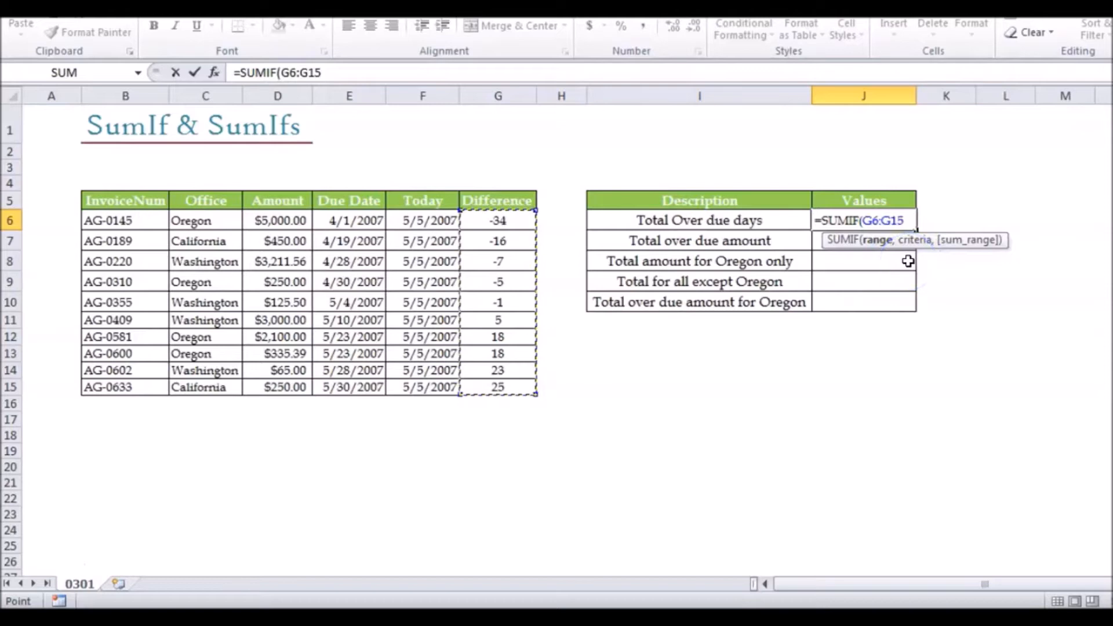
{"action": "type", "text": ","}
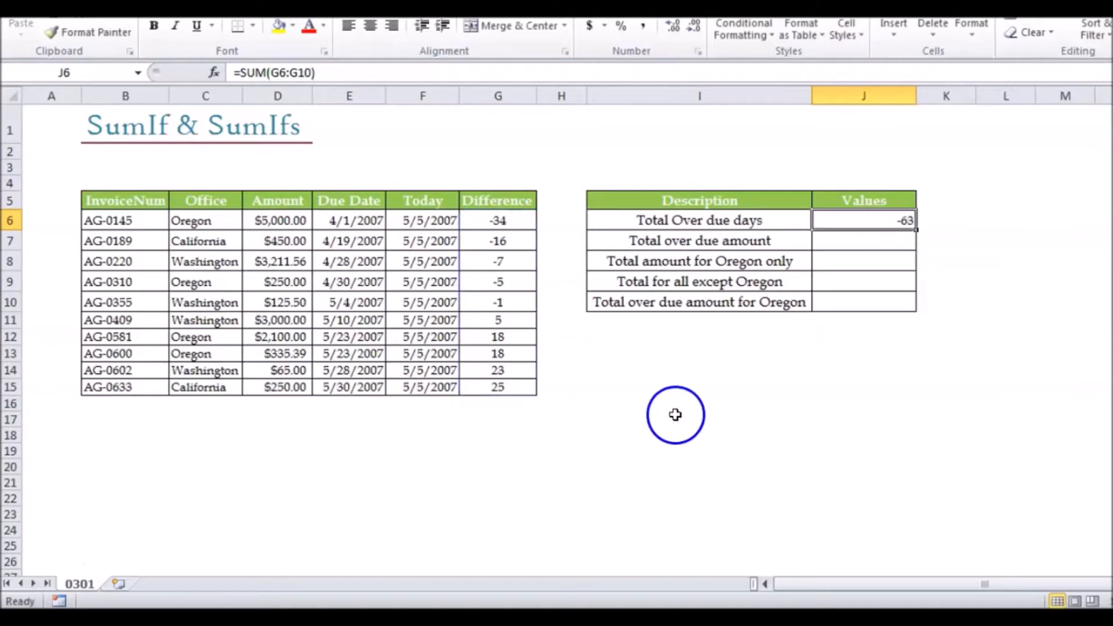
Enter the sample criterion <0 in cell I16, below the description table
{"action": "left_click", "coordinate": [677, 407]}
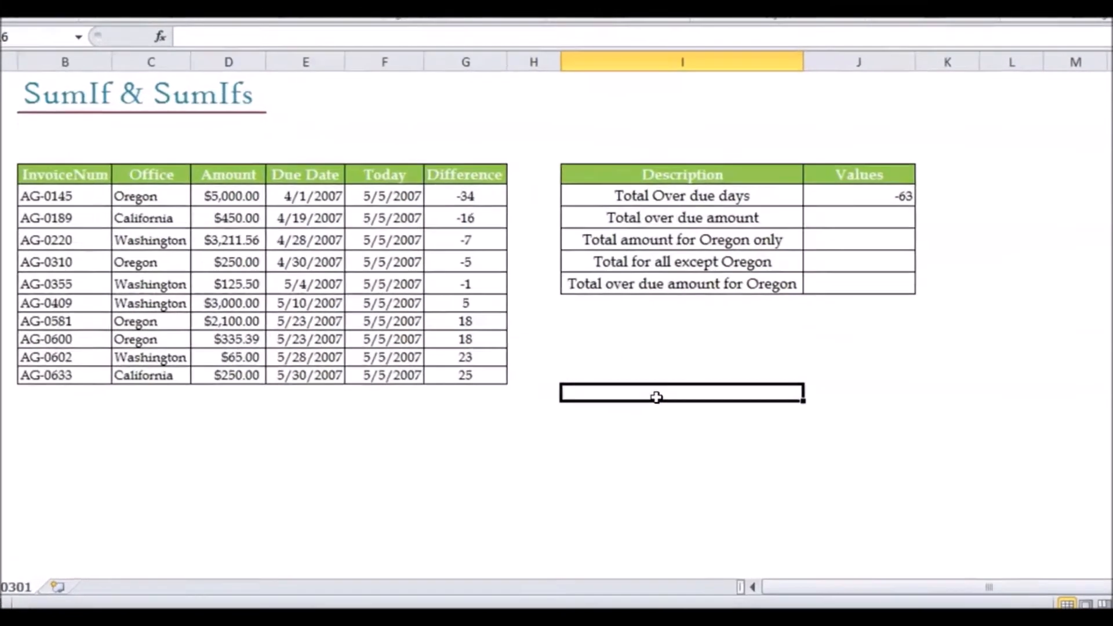
{"action": "type", "text": "<0"}
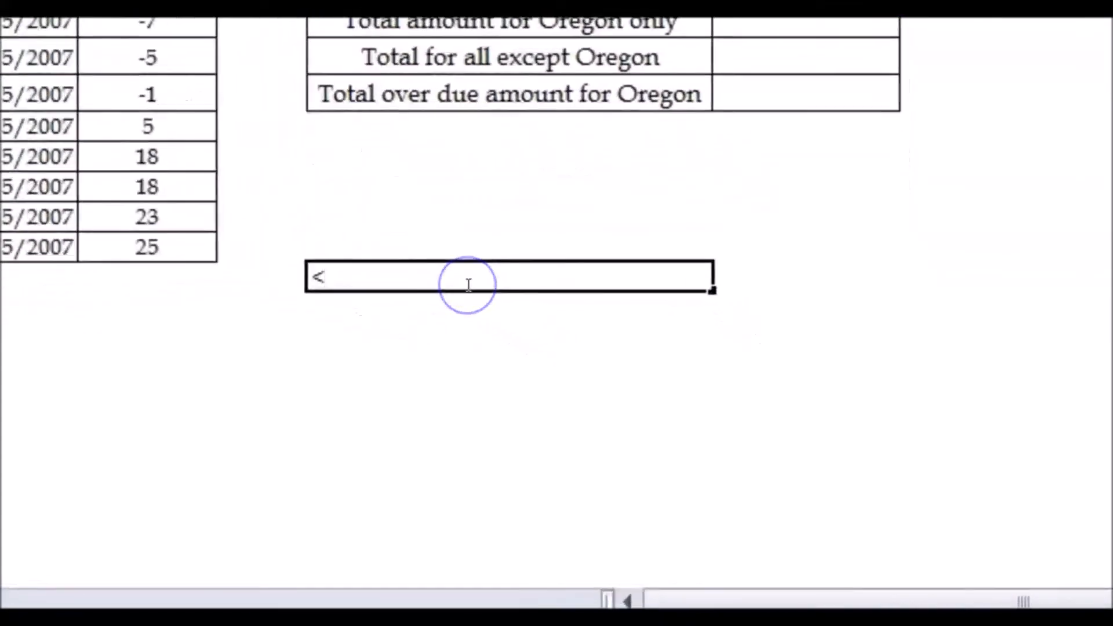
{"action": "key", "text": "Return"}
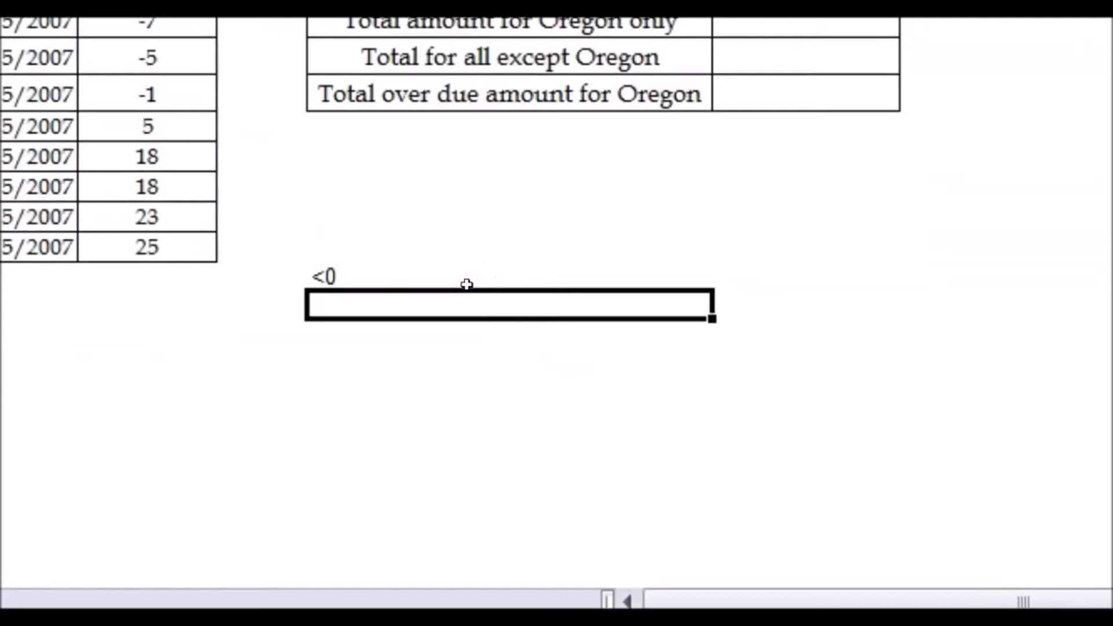
{"action": "left_click", "coordinate": [366, 265]}
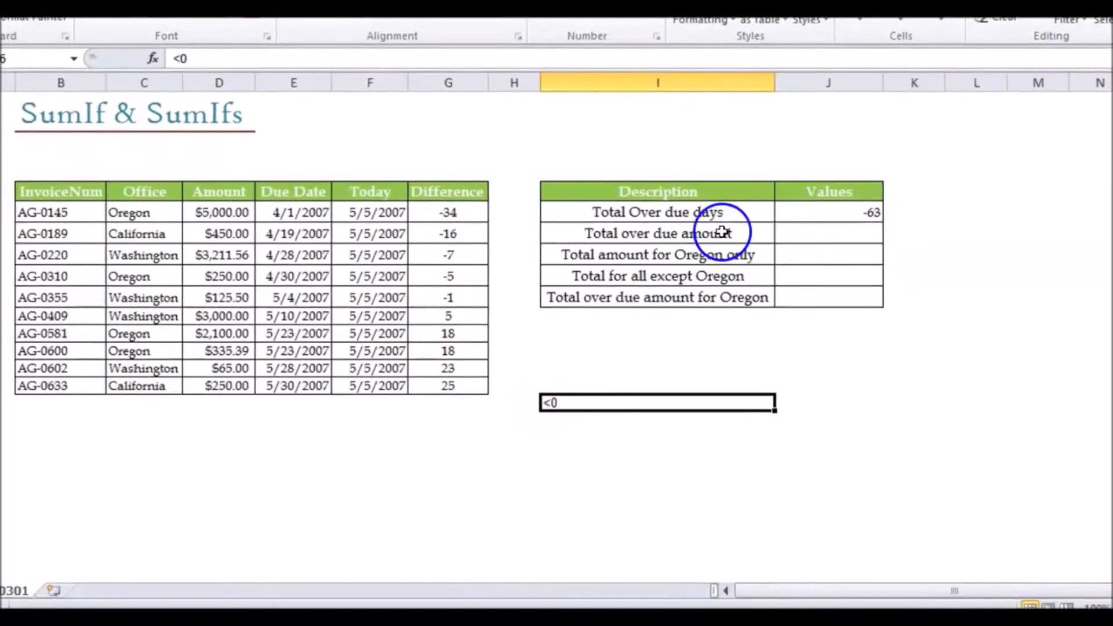
Replace the Total Over due days formula in J6 with =SUMIF(G6:G15,"<0") and check it against the sum of G6:G10
{"action": "left_click", "coordinate": [836, 212]}
{"action": "type", "text": "=sumif"}
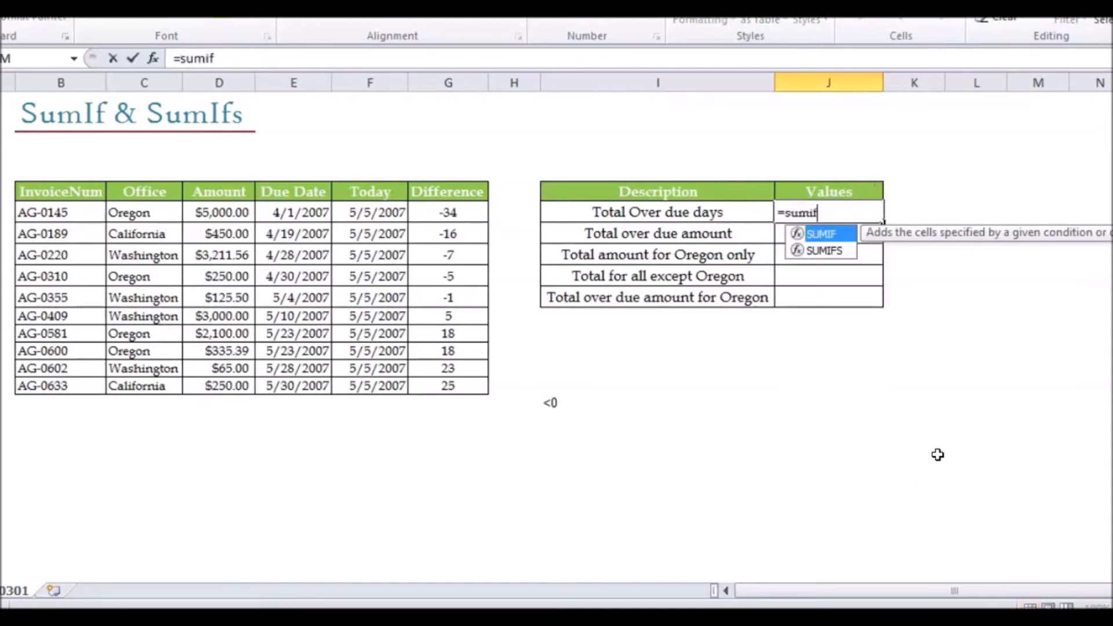
{"action": "key", "text": "Tab"}
{"action": "left_click", "coordinate": [478, 207]}
{"action": "left_click_drag", "start_coordinate": [478, 207], "coordinate": [478, 381]}
{"action": "type", "text": ","}
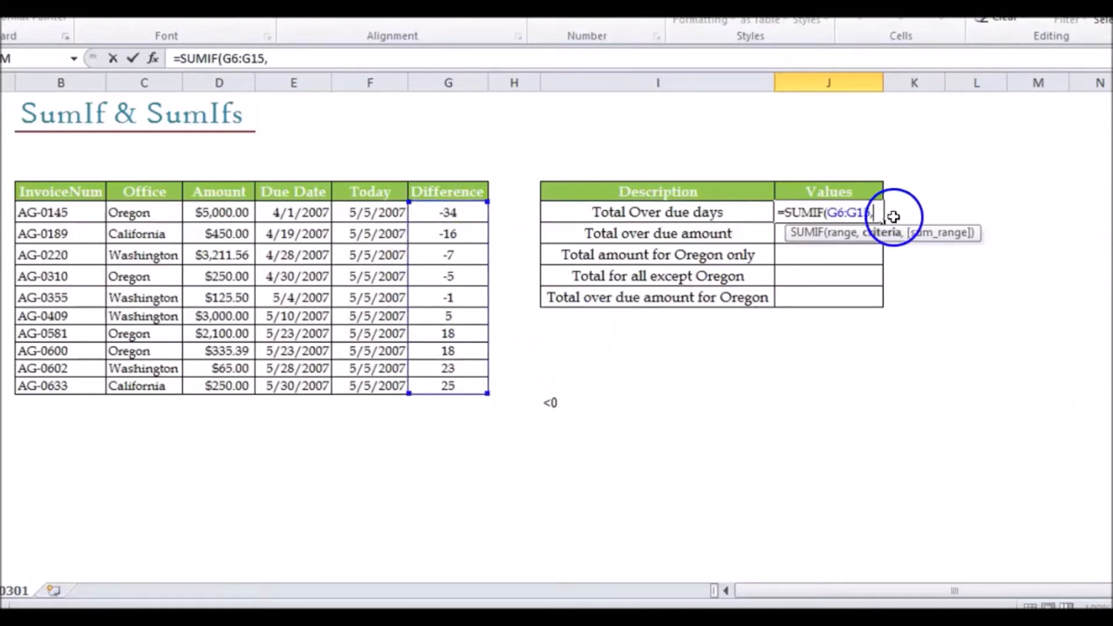
{"action": "type", "text": "\""}
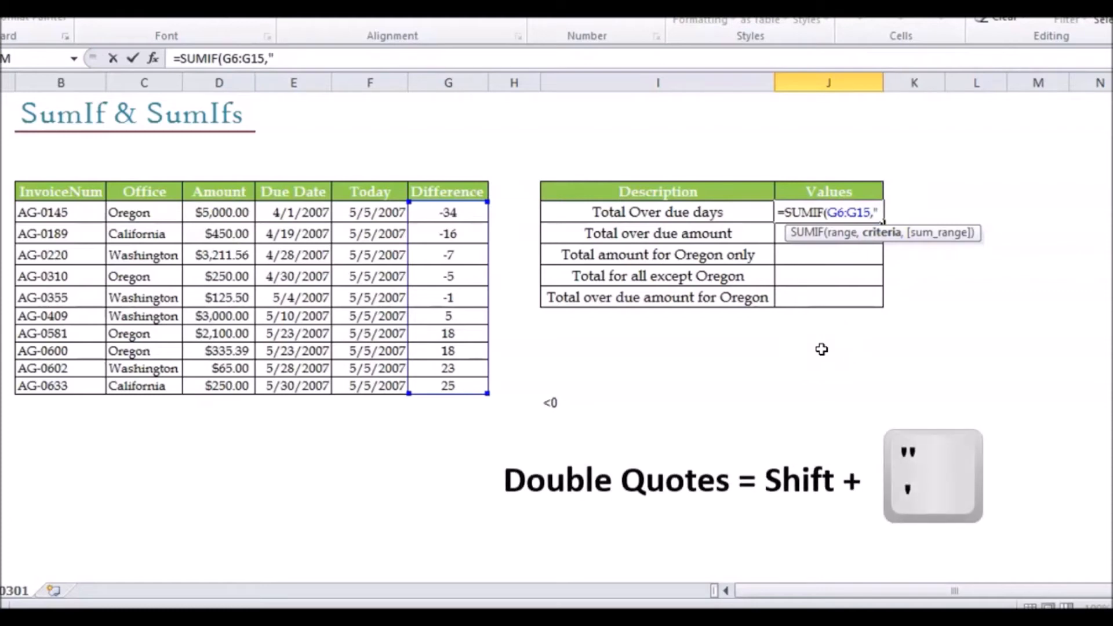
{"action": "type", "text": "<0\""}
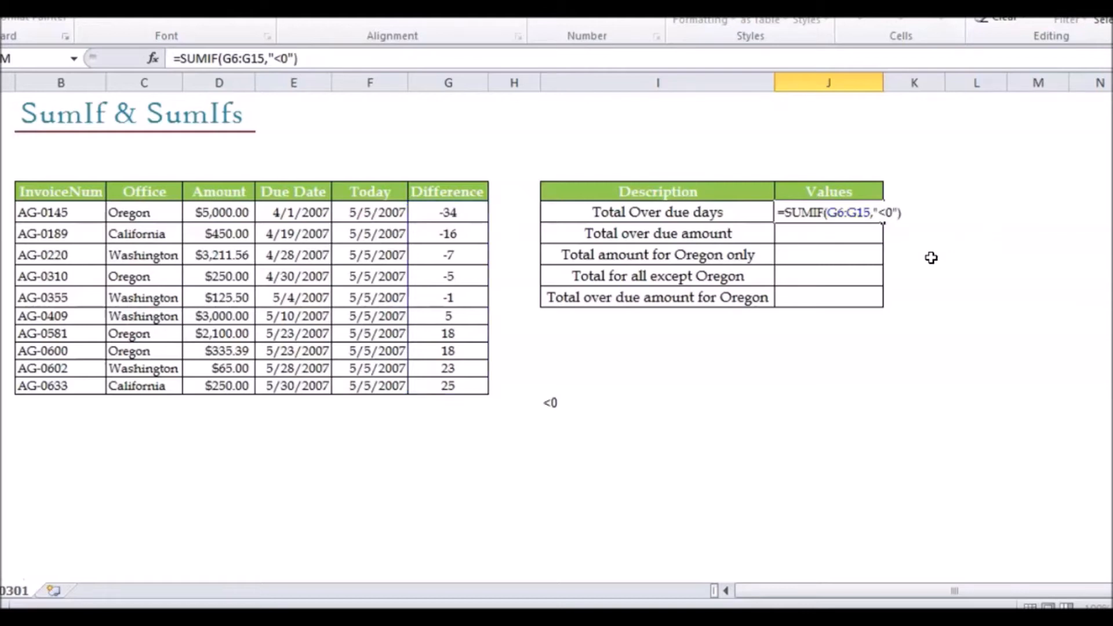
{"action": "key", "text": "Return"}
{"action": "key", "text": "Up"}
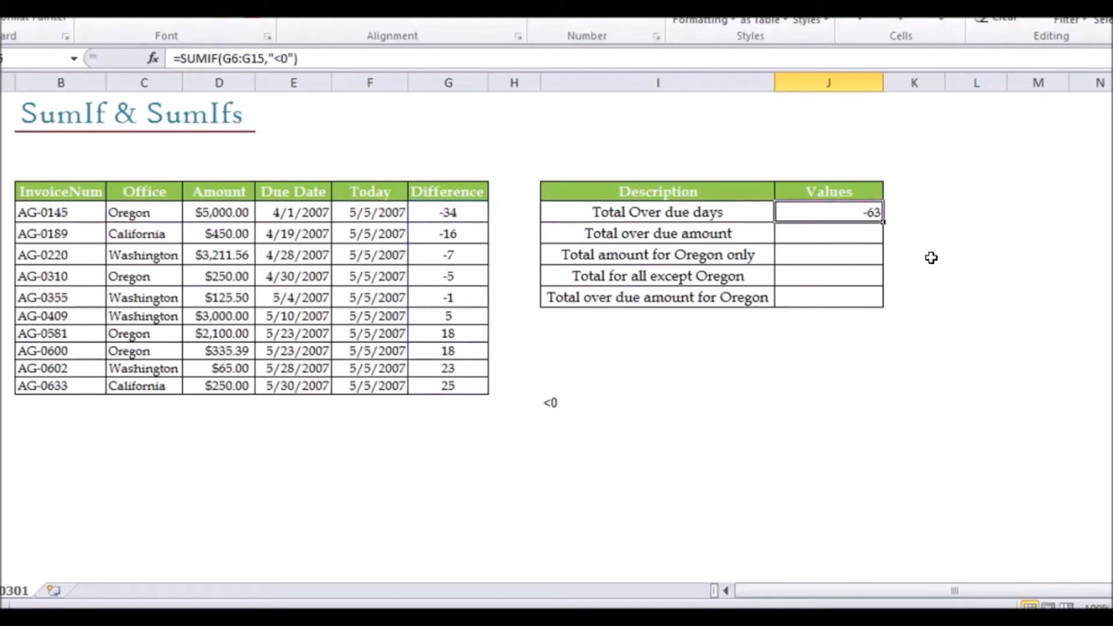
{"action": "left_click_drag", "start_coordinate": [471, 212], "coordinate": [539, 295]}
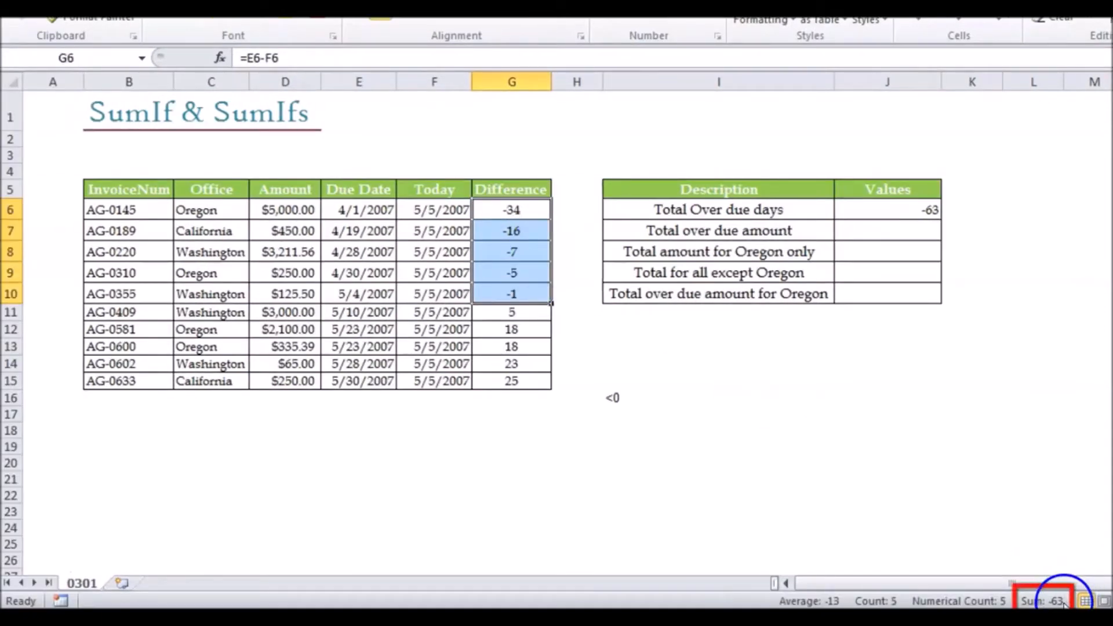
Add G6:G15 as the sum range of the J6 formula, making it =SUMIF(G6:G15,"<0",G6:G15)
{"action": "left_click", "coordinate": [926, 206]}
{"action": "key", "text": "F2"}
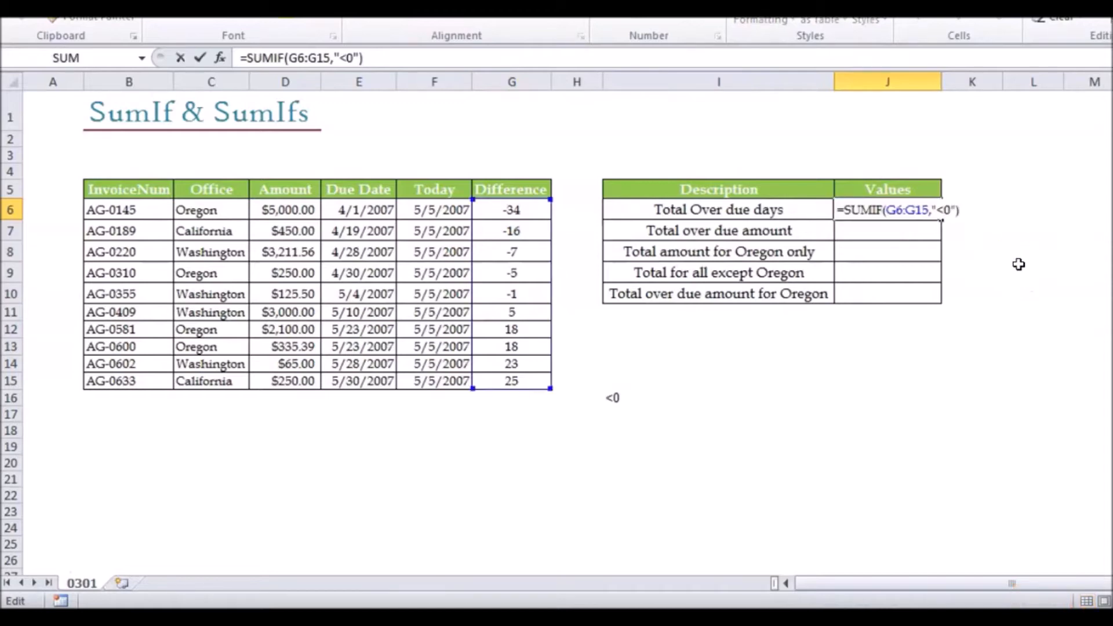
{"action": "key", "text": "BackSpace"}
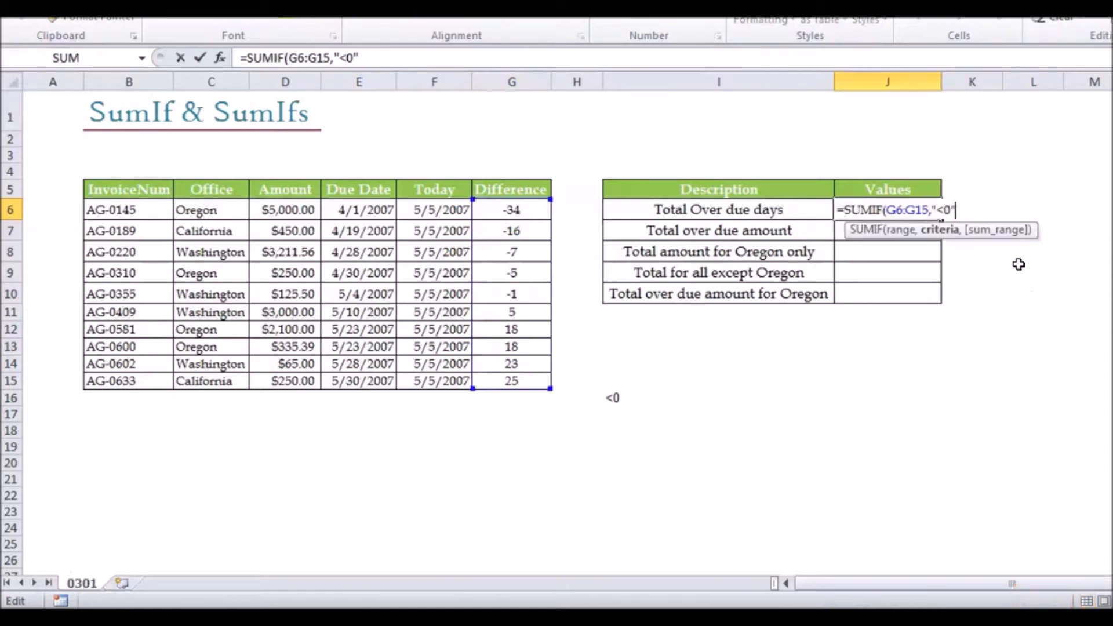
{"action": "type", "text": ","}
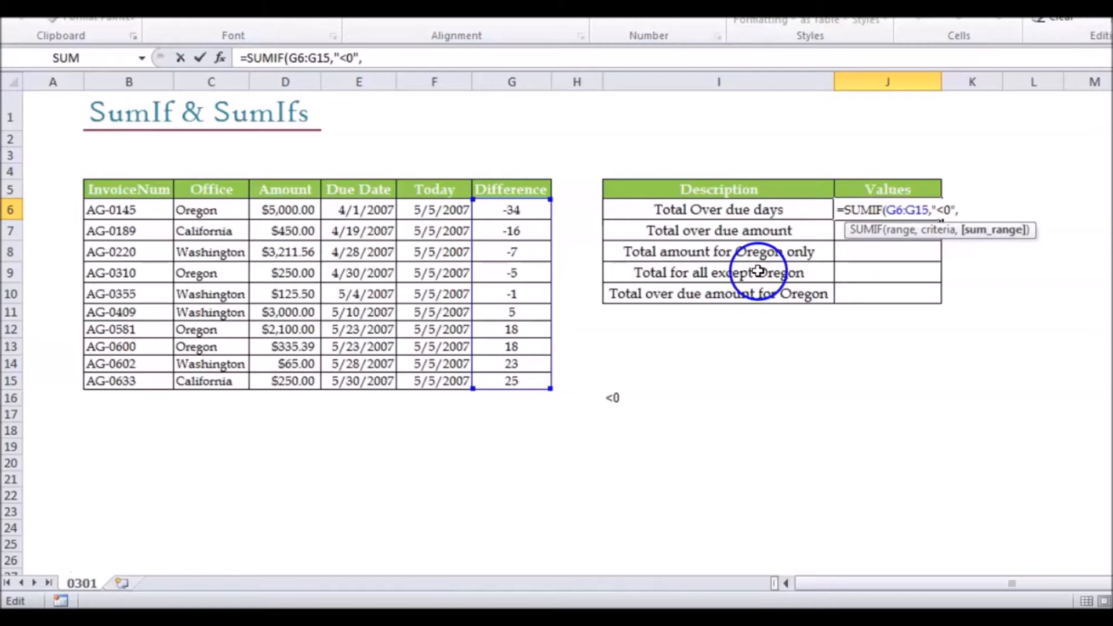
{"action": "left_click", "coordinate": [524, 210]}
{"action": "left_click_drag", "start_coordinate": [523, 210], "coordinate": [523, 378]}
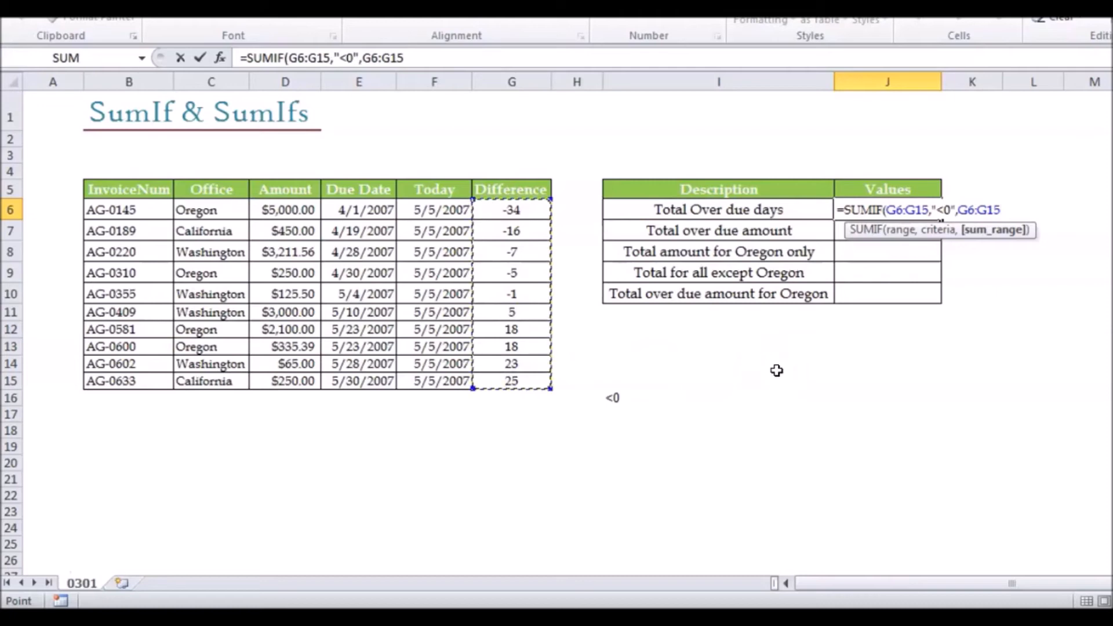
{"action": "type", "text": ")"}
{"action": "key", "text": "Return"}
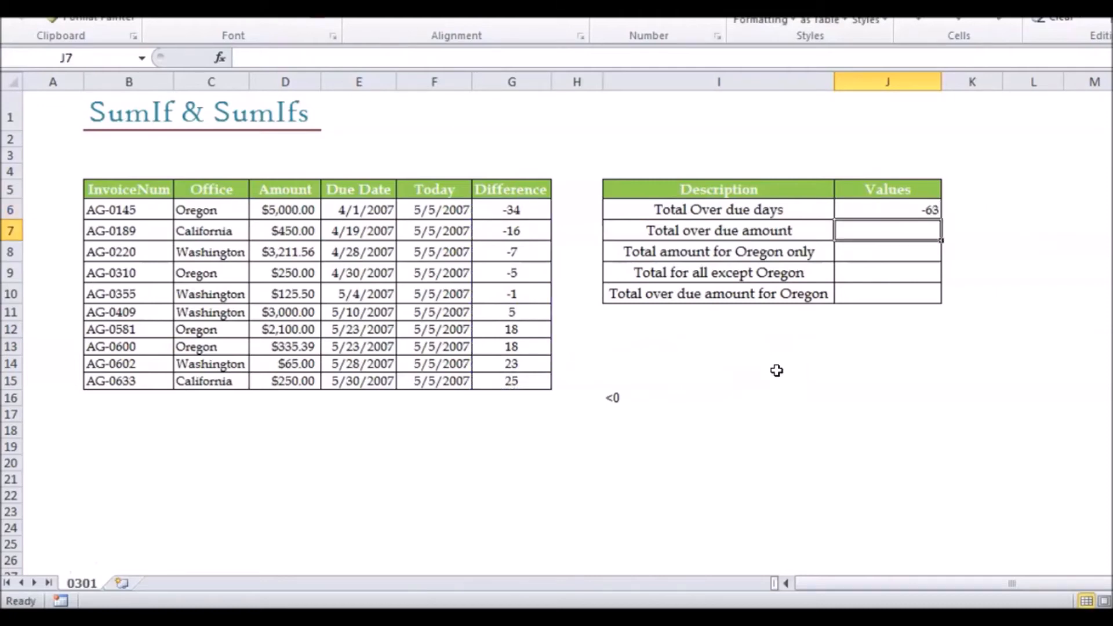
{"action": "key", "text": "Up"}
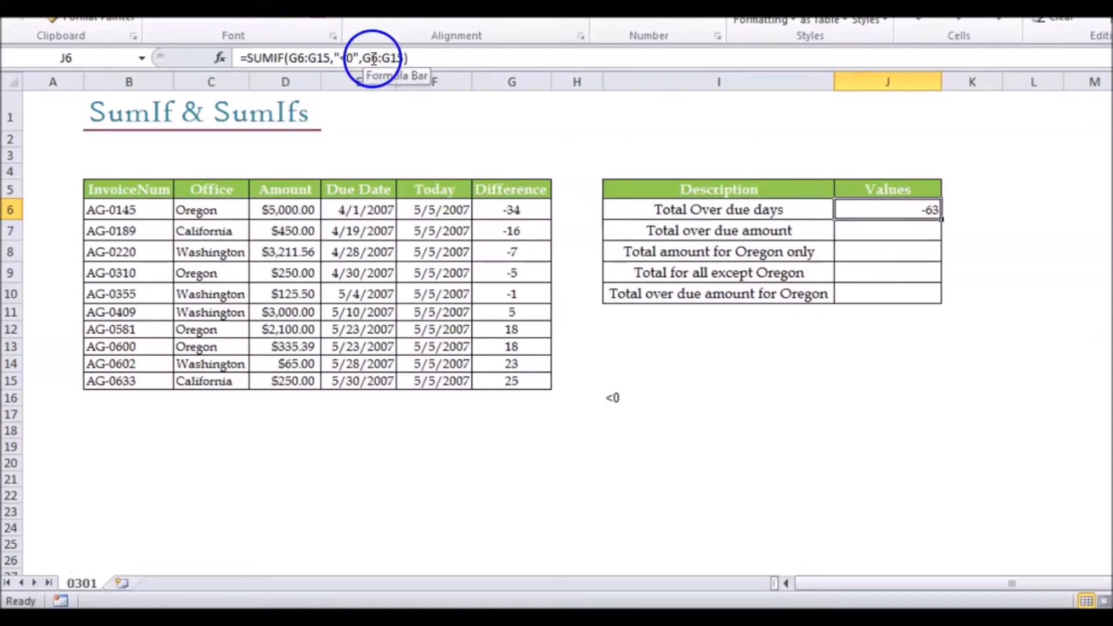
Check the sum of the overdue invoice amounts in D6:D10, and return to the Total over due amount cell J7
{"action": "left_click", "coordinate": [868, 233]}
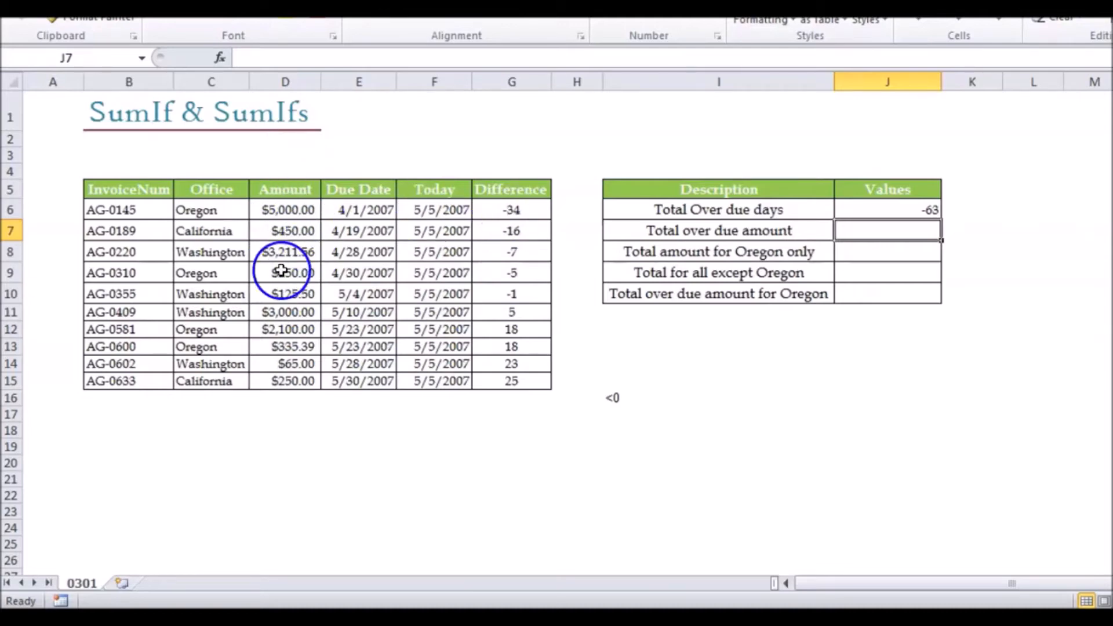
{"action": "left_click_drag", "start_coordinate": [283, 211], "coordinate": [291, 295]}
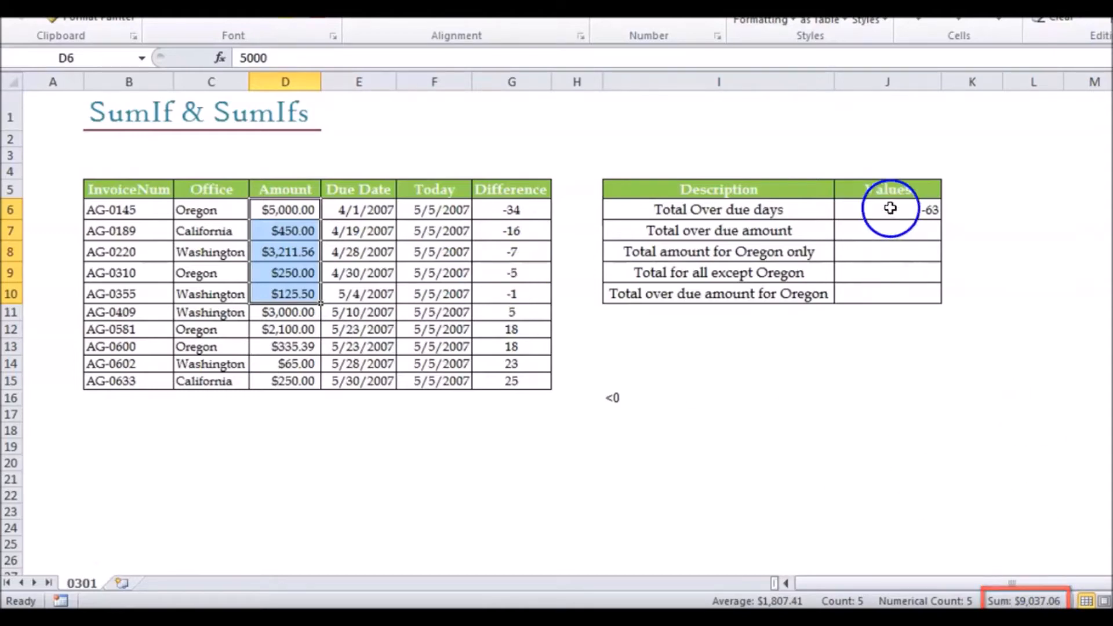
{"action": "left_click", "coordinate": [886, 233]}
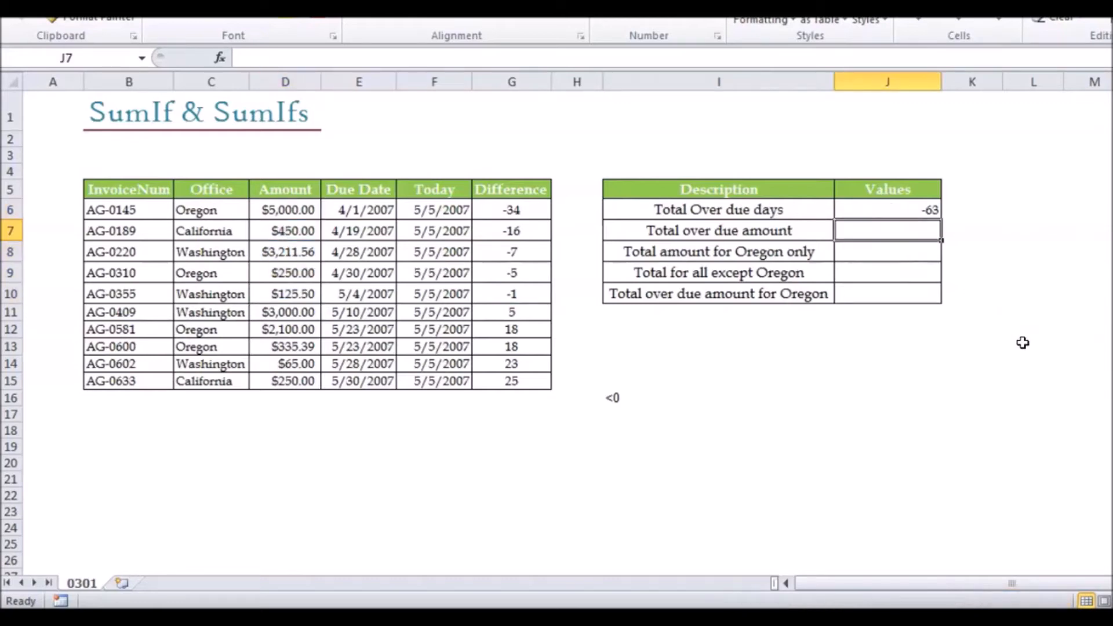
Enter =SUMIF(G6:G15,"<0",D6:D15) in the Total over due amount cell J7 and check it against the sum of D6:D10
{"action": "type", "text": "=sum"}
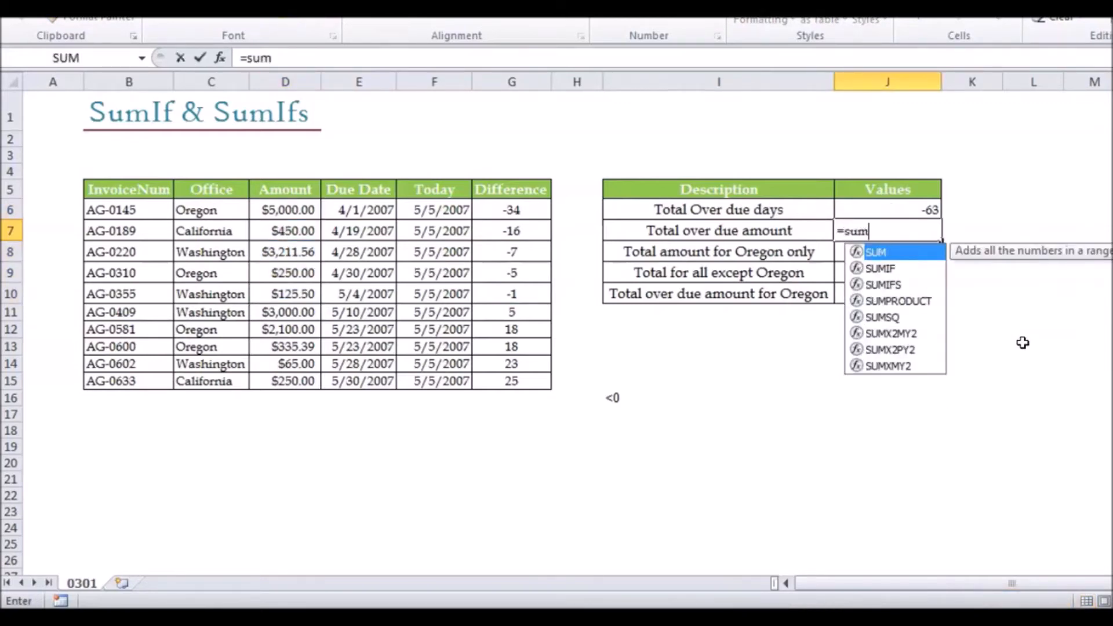
{"action": "type", "text": "if"}
{"action": "key", "text": "Tab"}
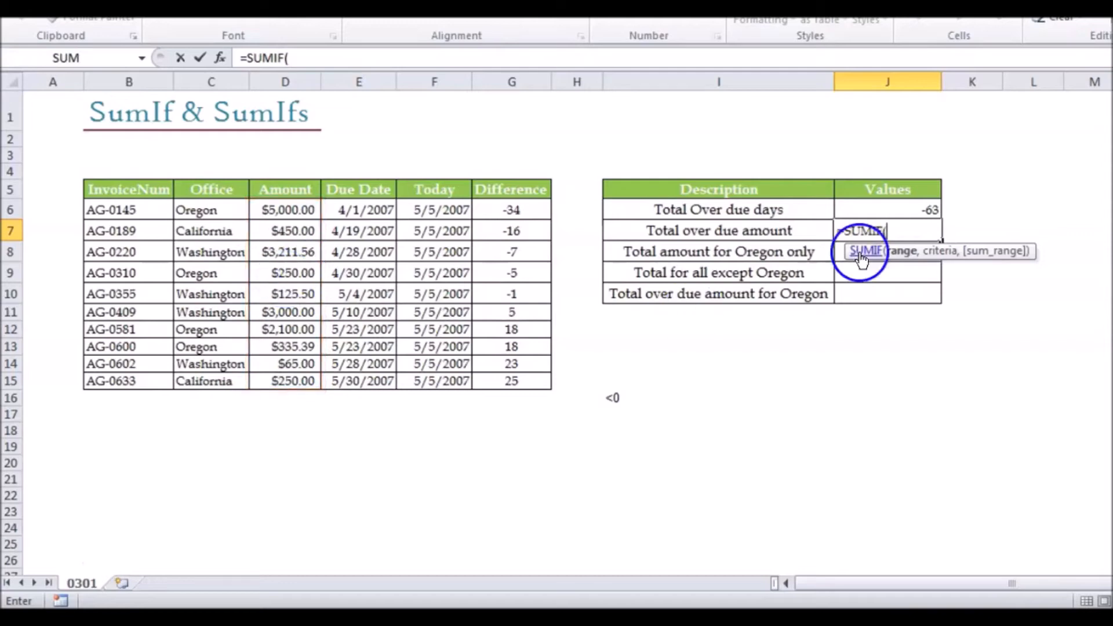
{"action": "left_click_drag", "start_coordinate": [543, 213], "coordinate": [539, 378]}
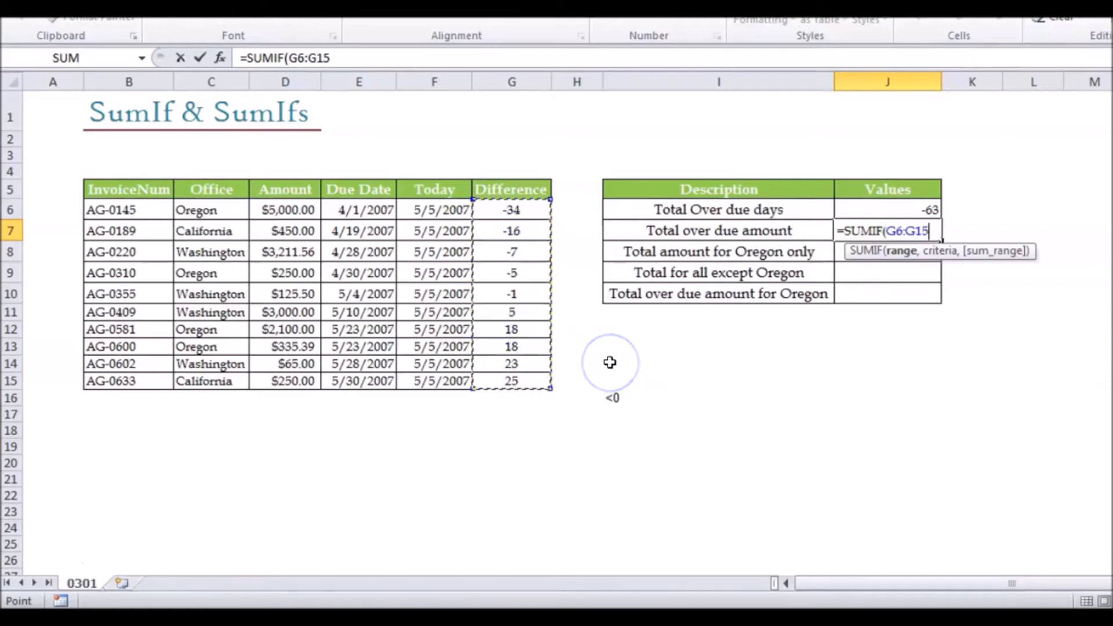
{"action": "type", "text": ","}
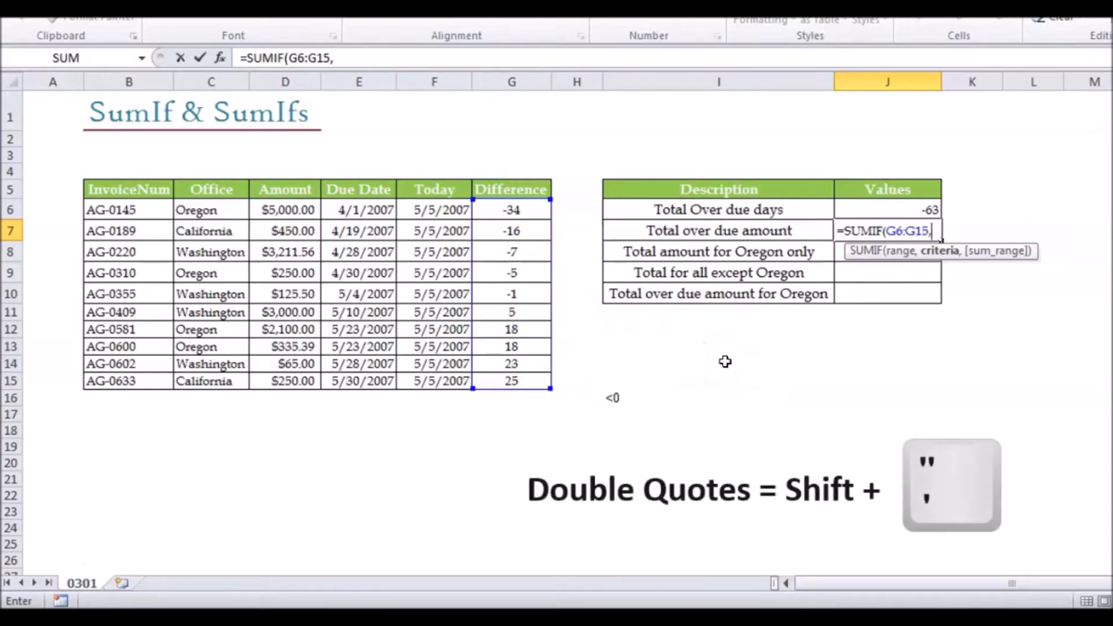
{"action": "type", "text": "\"<"}
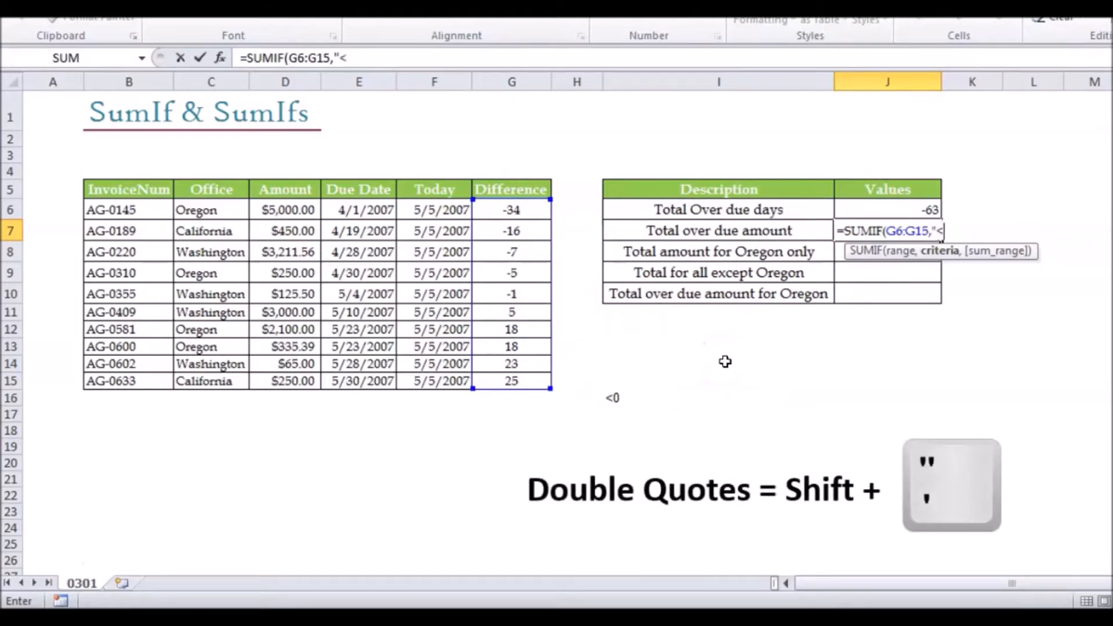
{"action": "type", "text": "0\","}
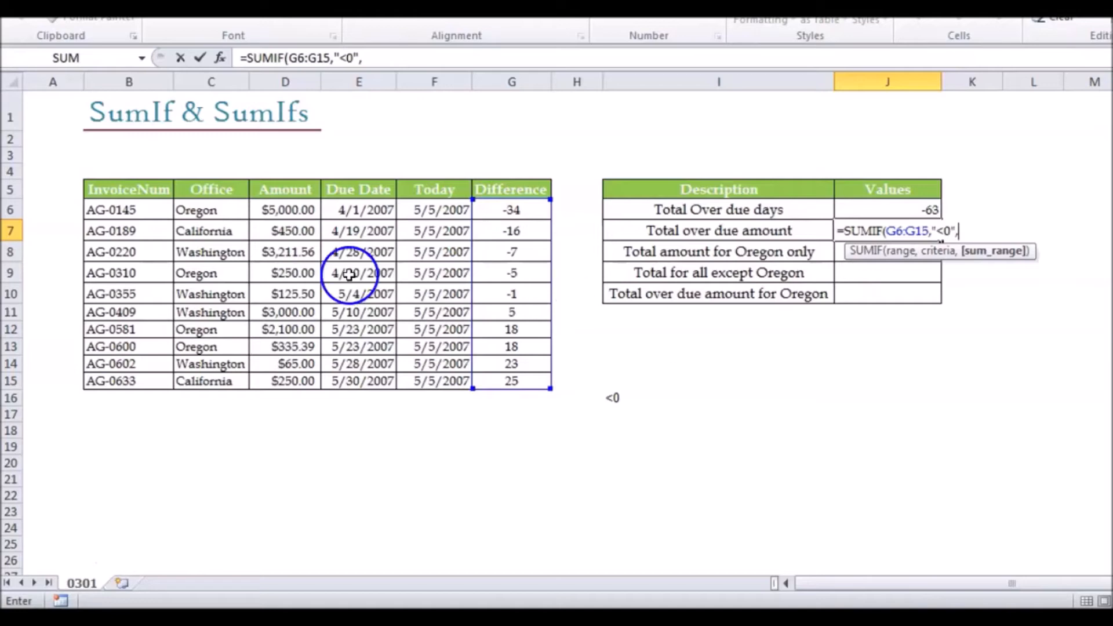
{"action": "left_click_drag", "start_coordinate": [298, 207], "coordinate": [298, 378]}
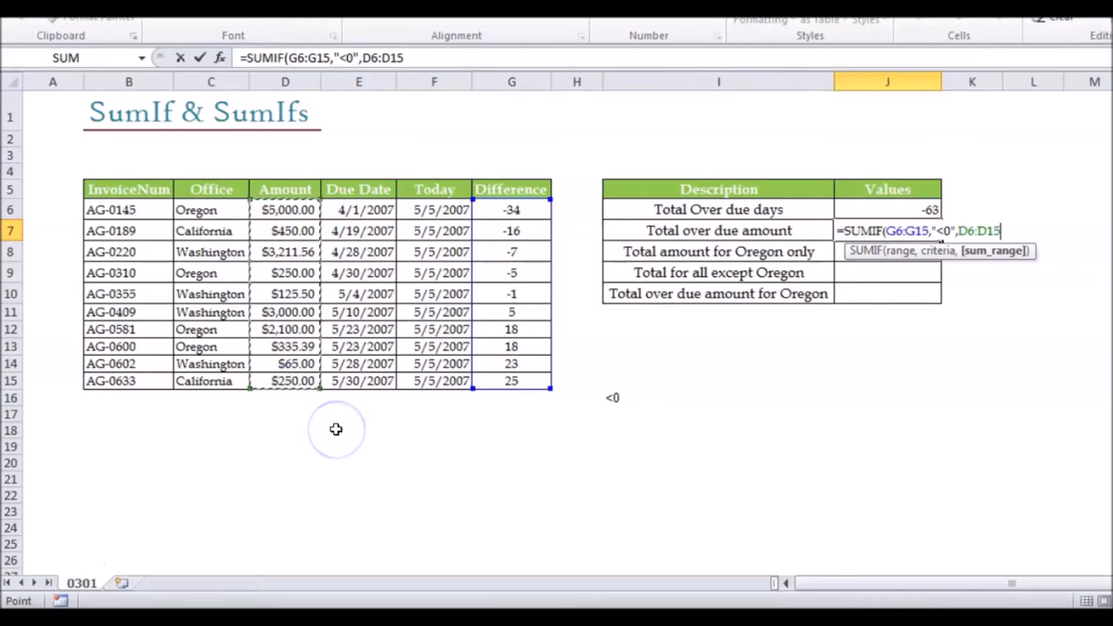
{"action": "type", "text": ")"}
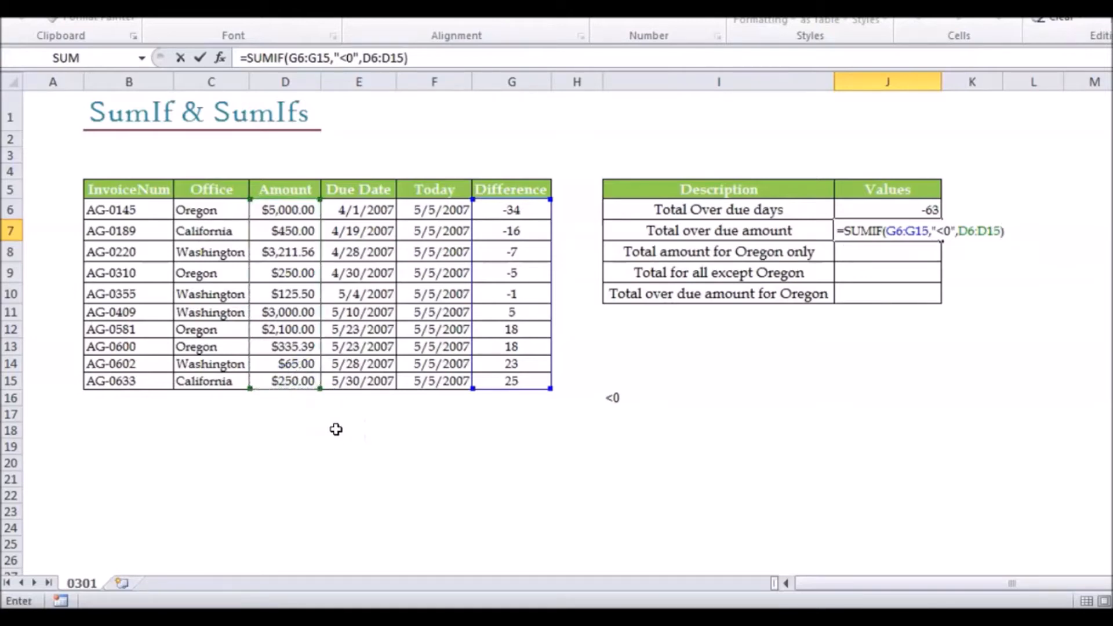
{"action": "key", "text": "Return"}
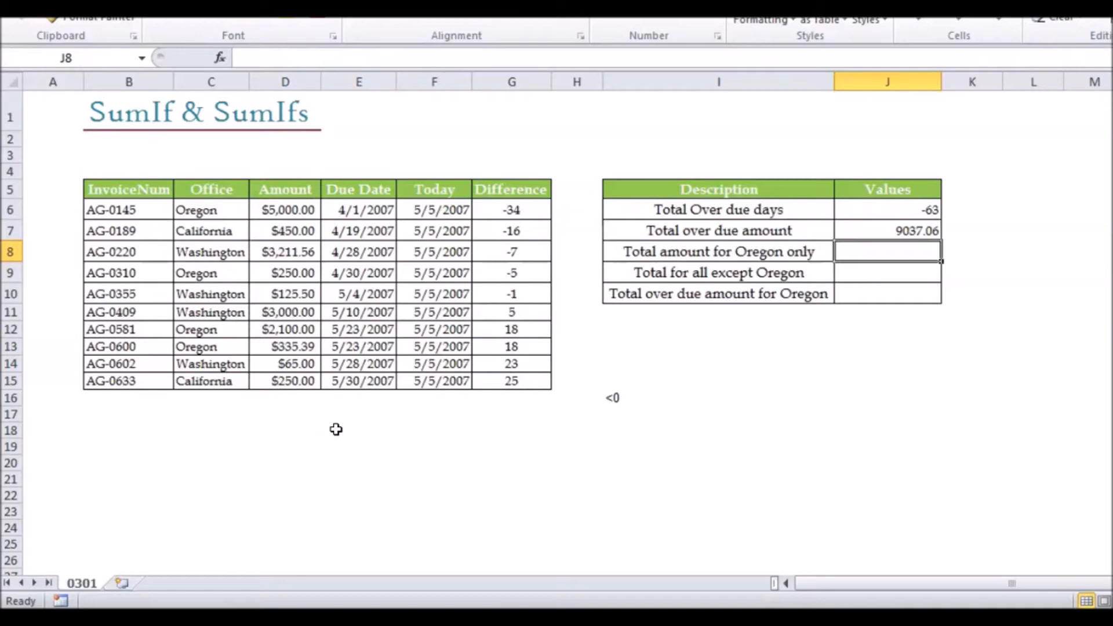
{"action": "key", "text": "Up"}
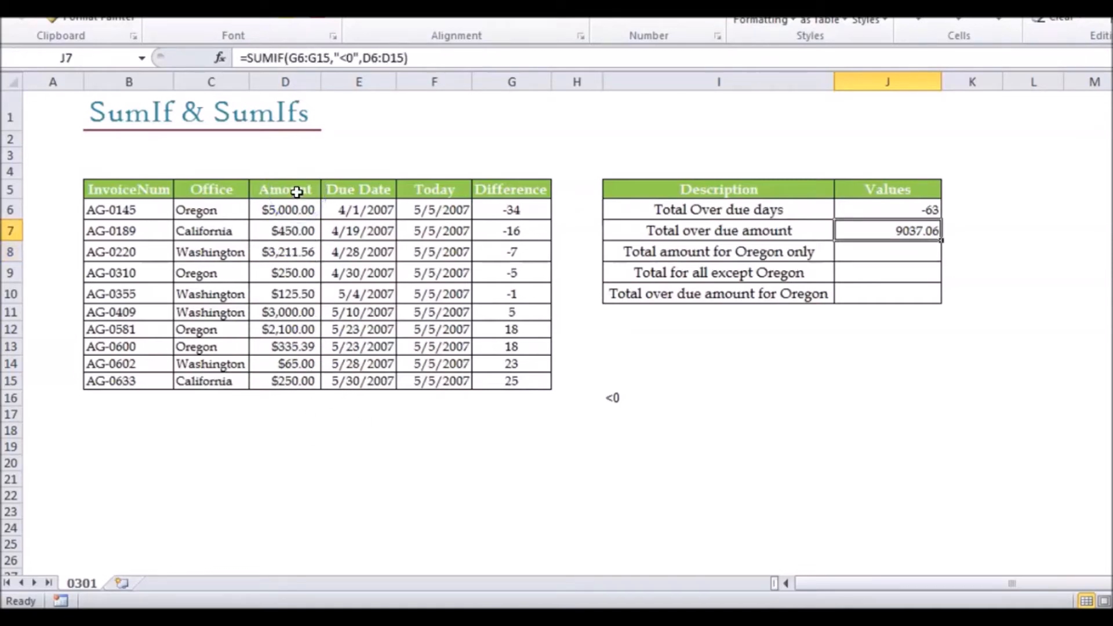
{"action": "left_click_drag", "start_coordinate": [297, 207], "coordinate": [301, 288]}
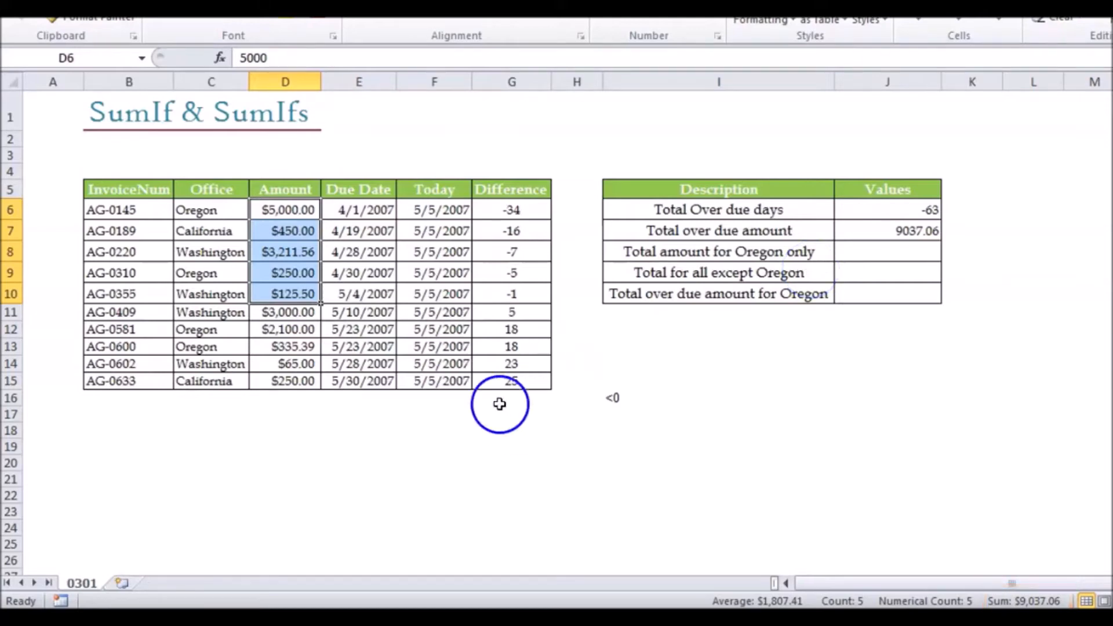
Test the overdue totals by setting the Difference value in G15 to -20, and undo the change
{"action": "left_click", "coordinate": [515, 383]}
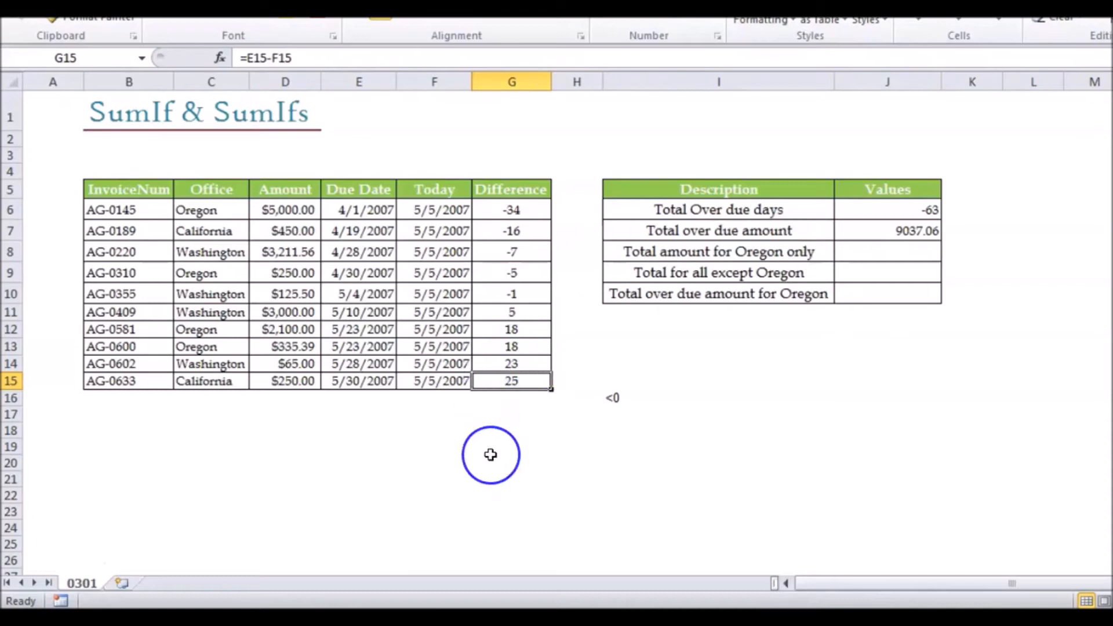
{"action": "type", "text": "-"}
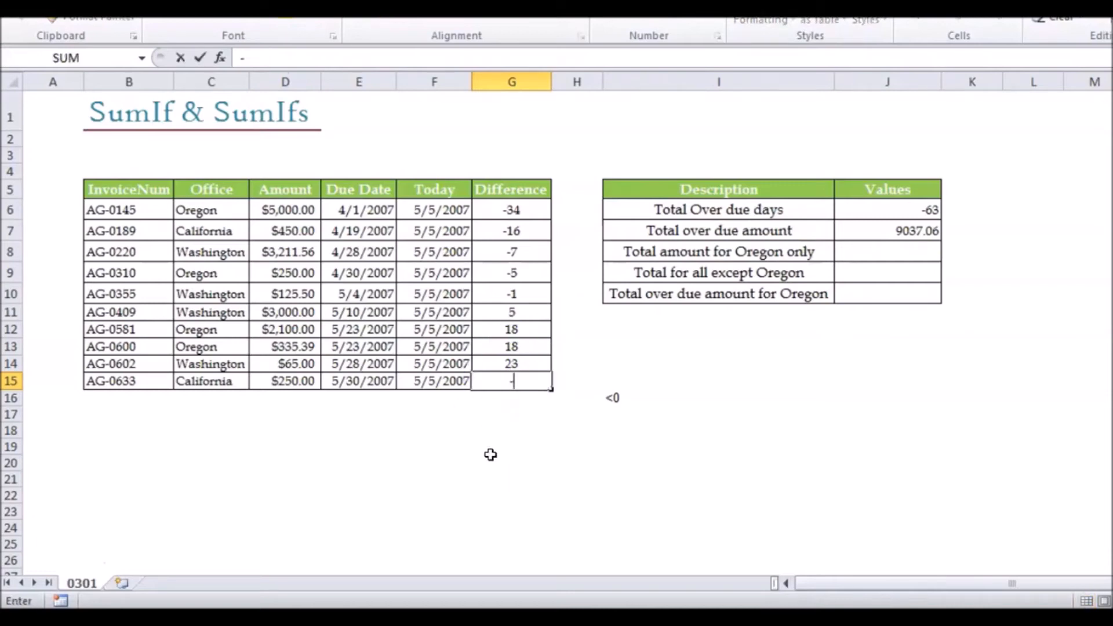
{"action": "type", "text": "20"}
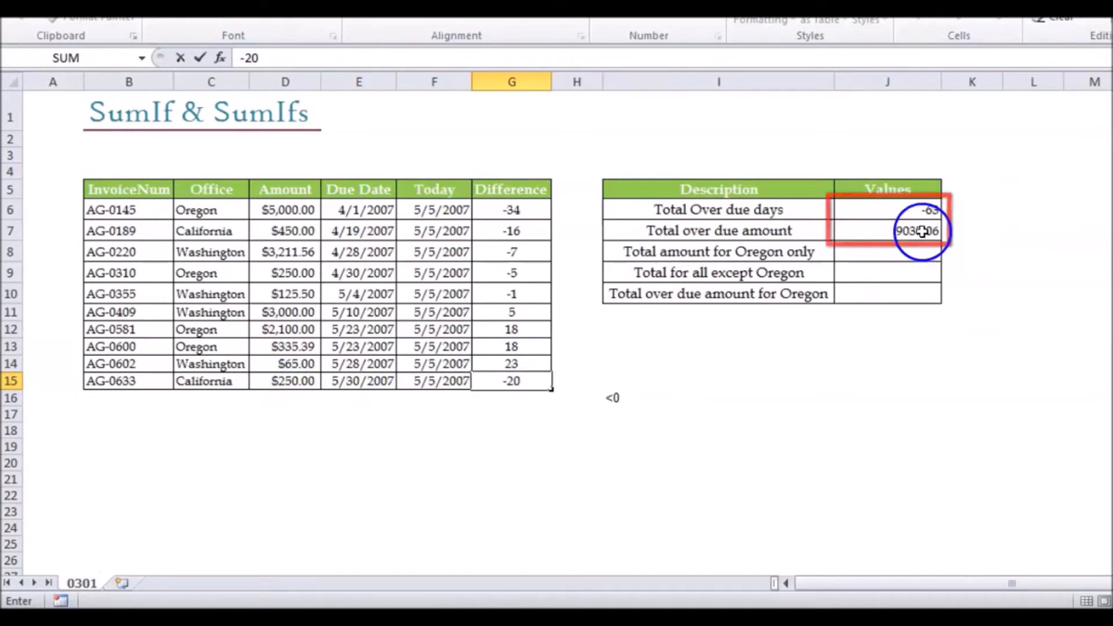
{"action": "key", "text": "Return"}
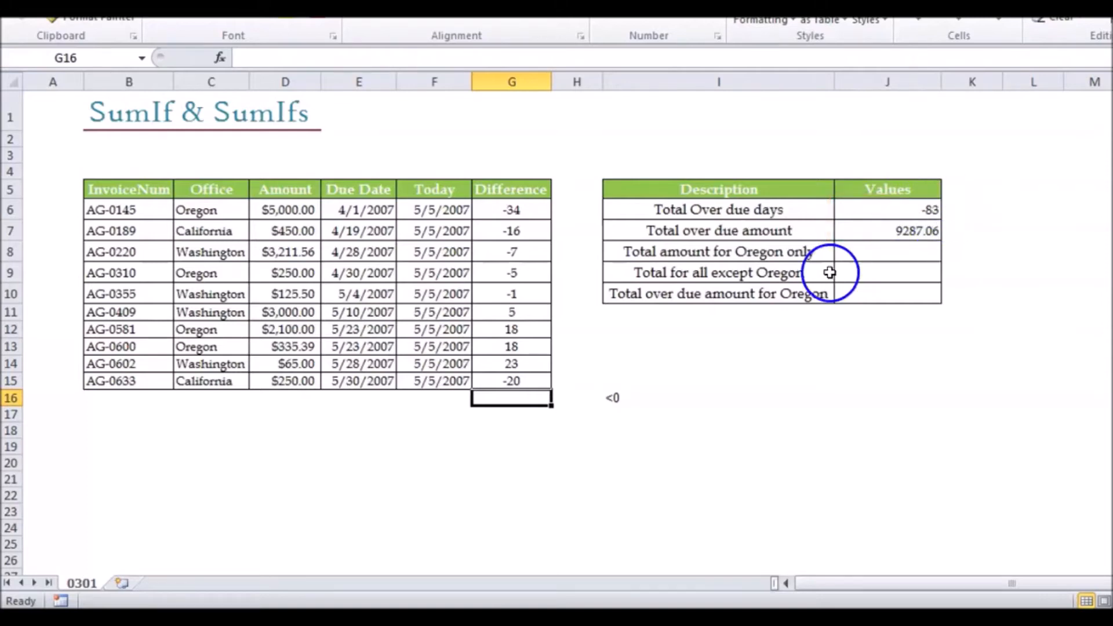
{"action": "key", "text": "ctrl+z"}
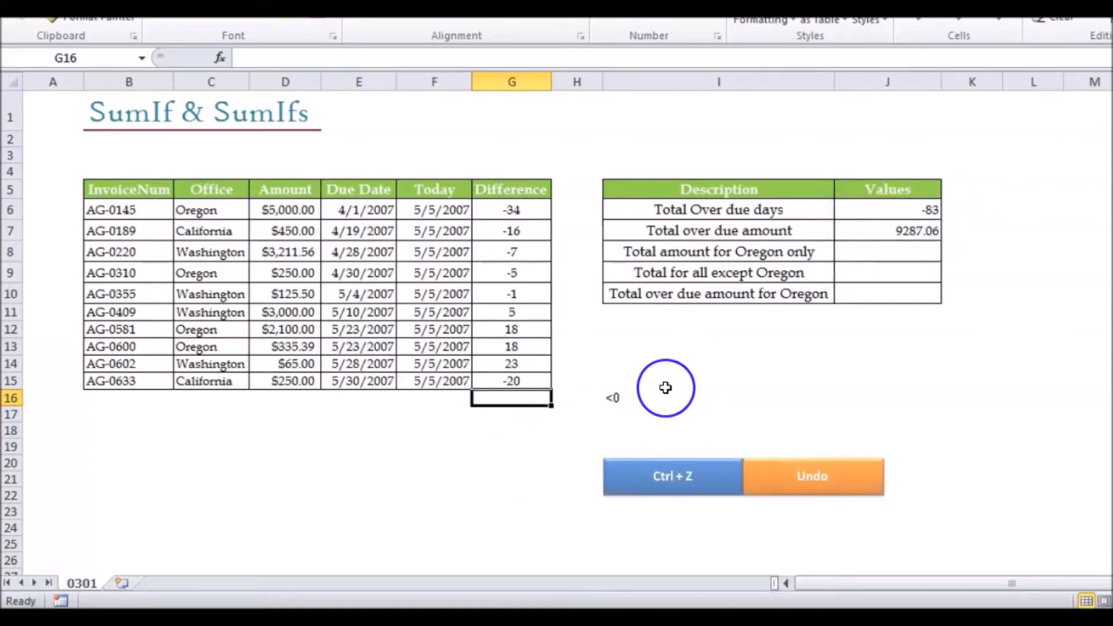
{"action": "key", "text": "ctrl+z"}
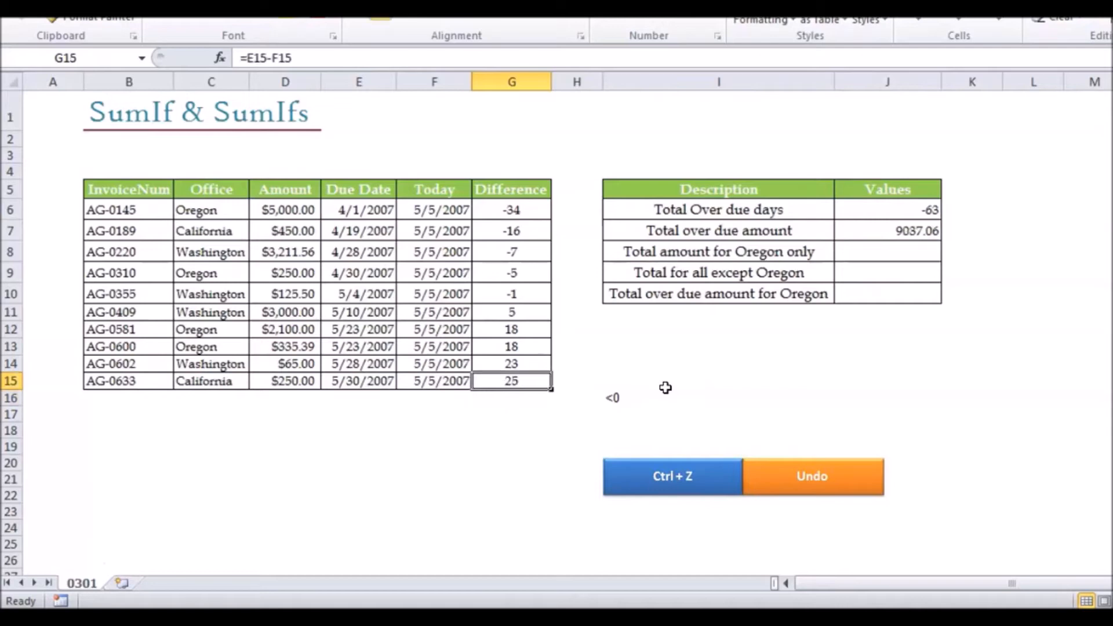
Begin a SUMIF formula in the Total amount for Oregon only cell J8 with range C6:C15 and criterion "oregon"
{"action": "left_click", "coordinate": [880, 259]}
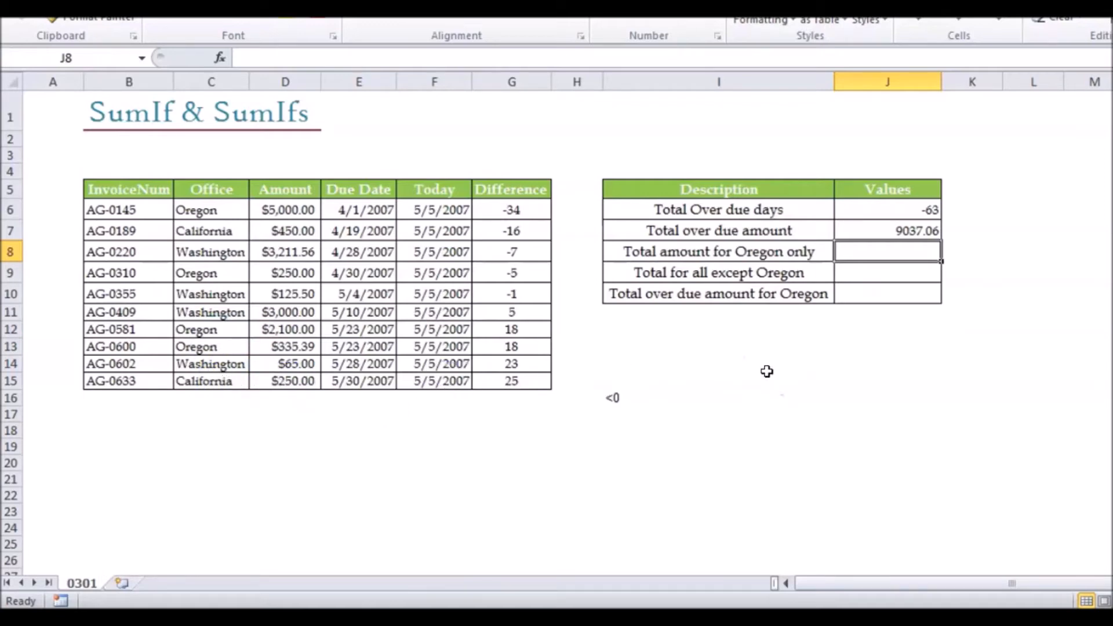
{"action": "type", "text": "=sumif"}
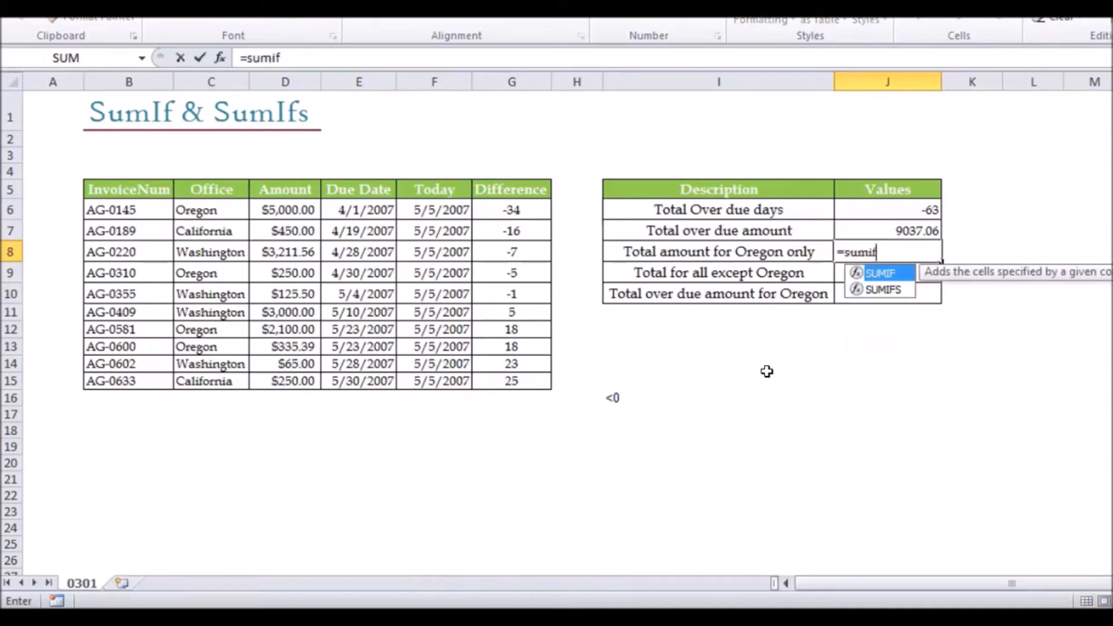
{"action": "key", "text": "Tab"}
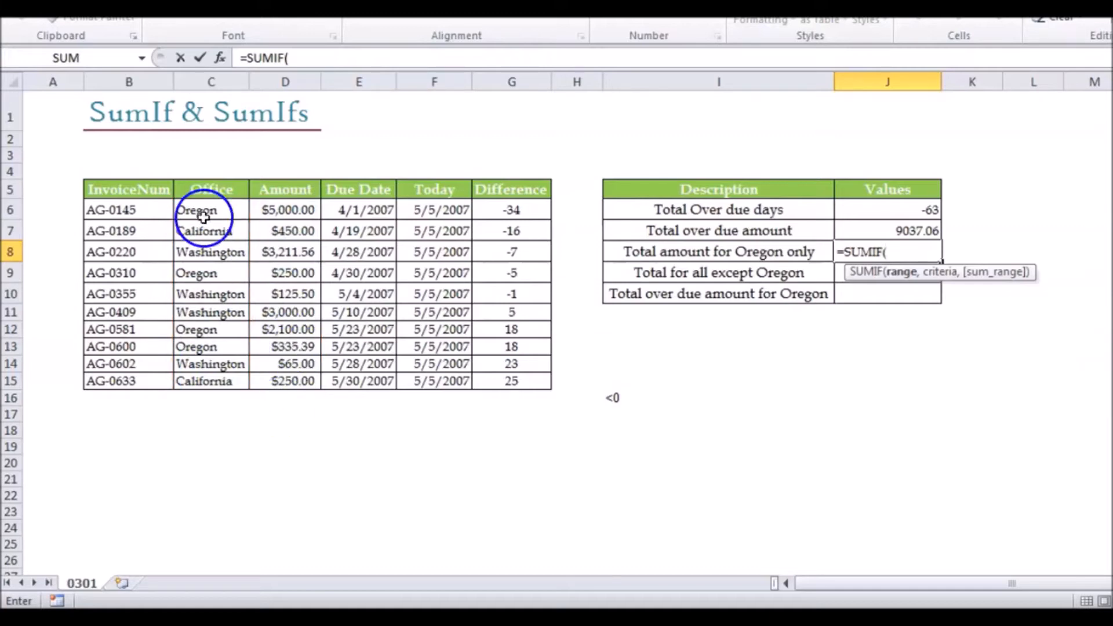
{"action": "left_click_drag", "start_coordinate": [218, 210], "coordinate": [223, 381]}
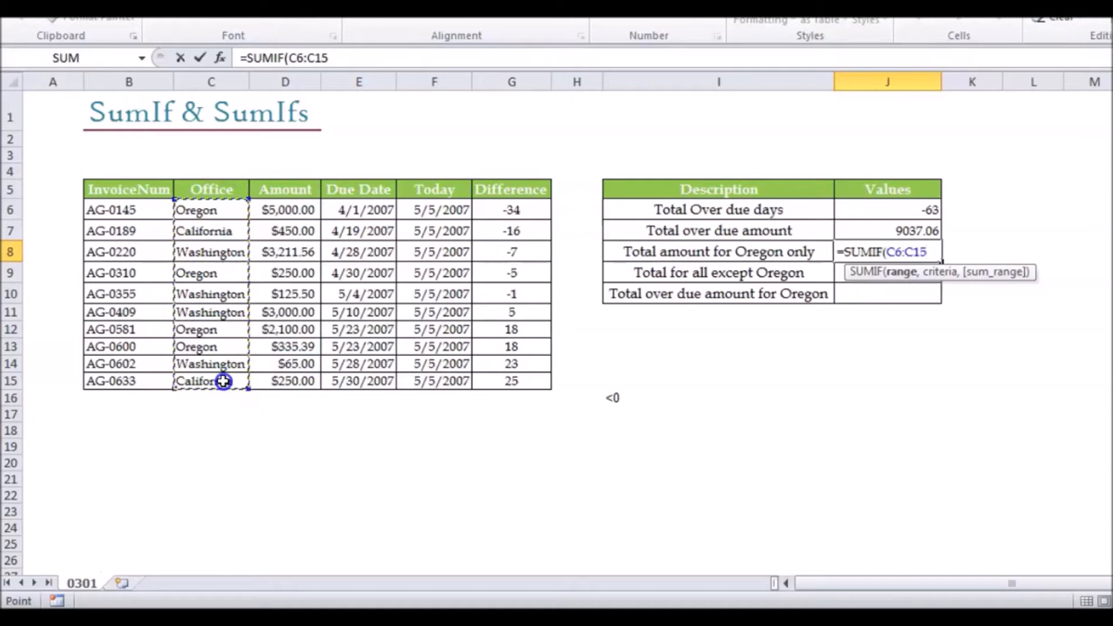
{"action": "type", "text": ",\"oregon"}
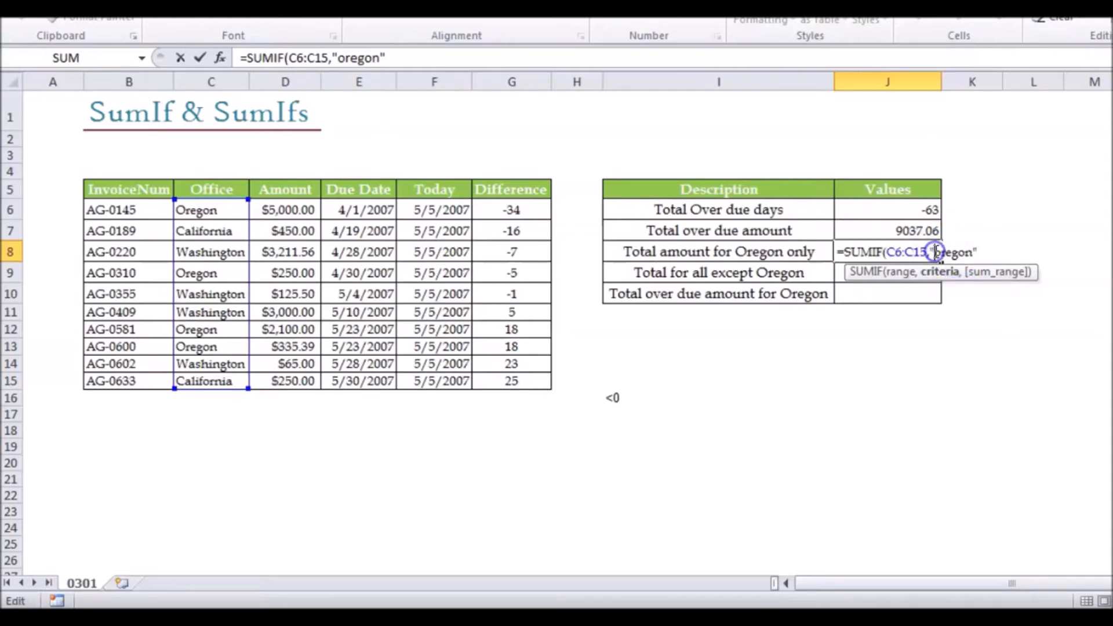
Try an equals sign before oregon in the J8 criterion, and remove it again
{"action": "left_click", "coordinate": [935, 251]}
{"action": "type", "text": "="}
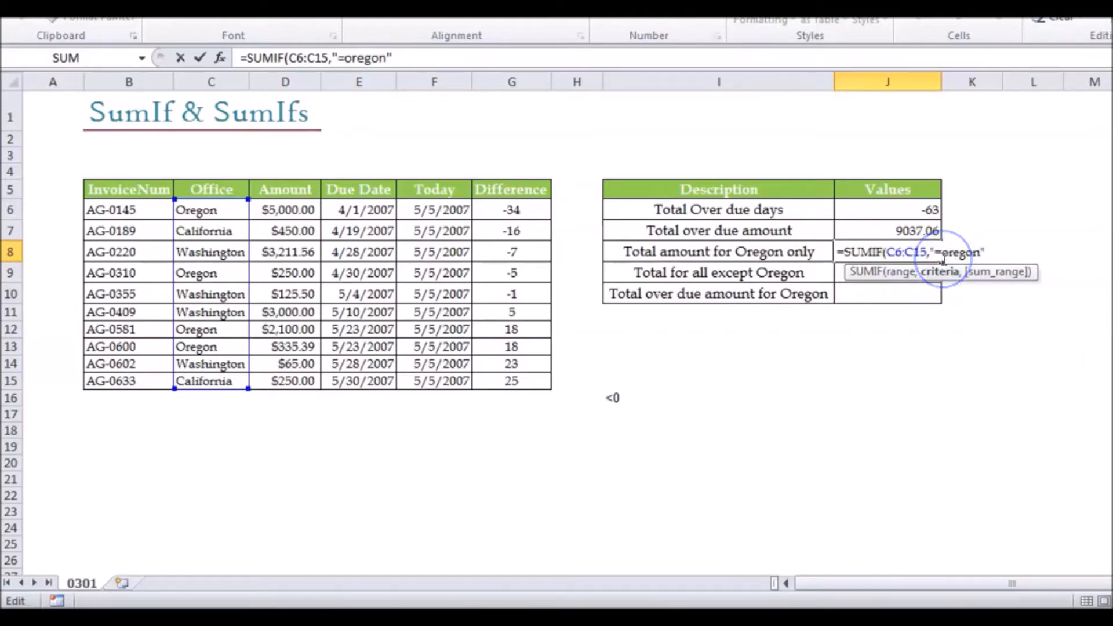
{"action": "key", "text": "BackSpace"}
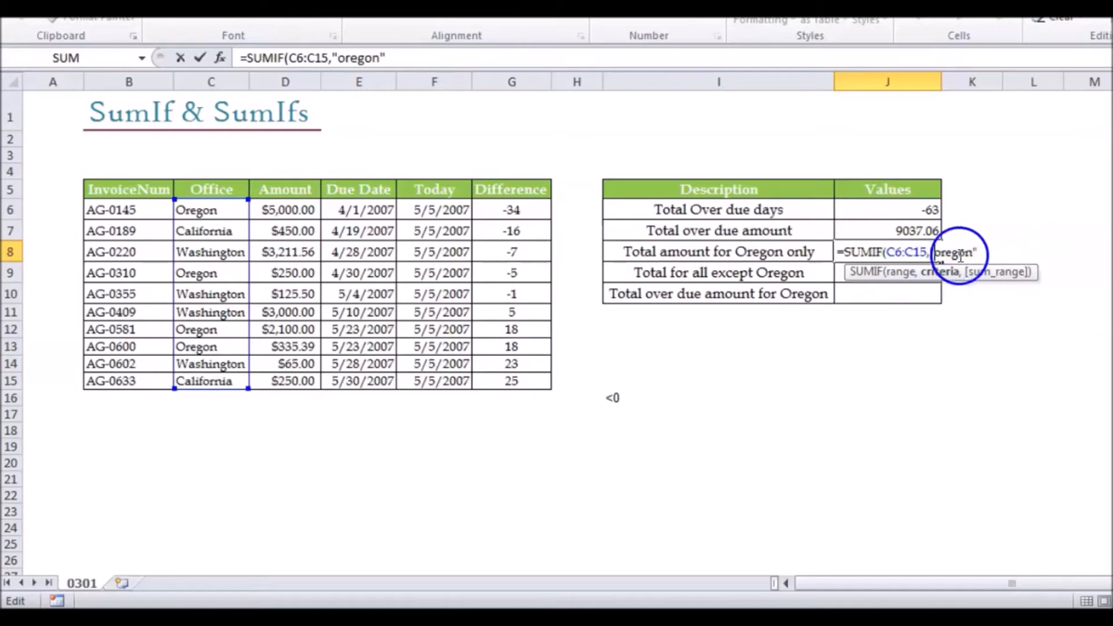
Complete the J8 formula with the sum range D6:D15, making it =SUMIF(C6:C15,"oregon",D6:D15)
{"action": "type", "text": ","}
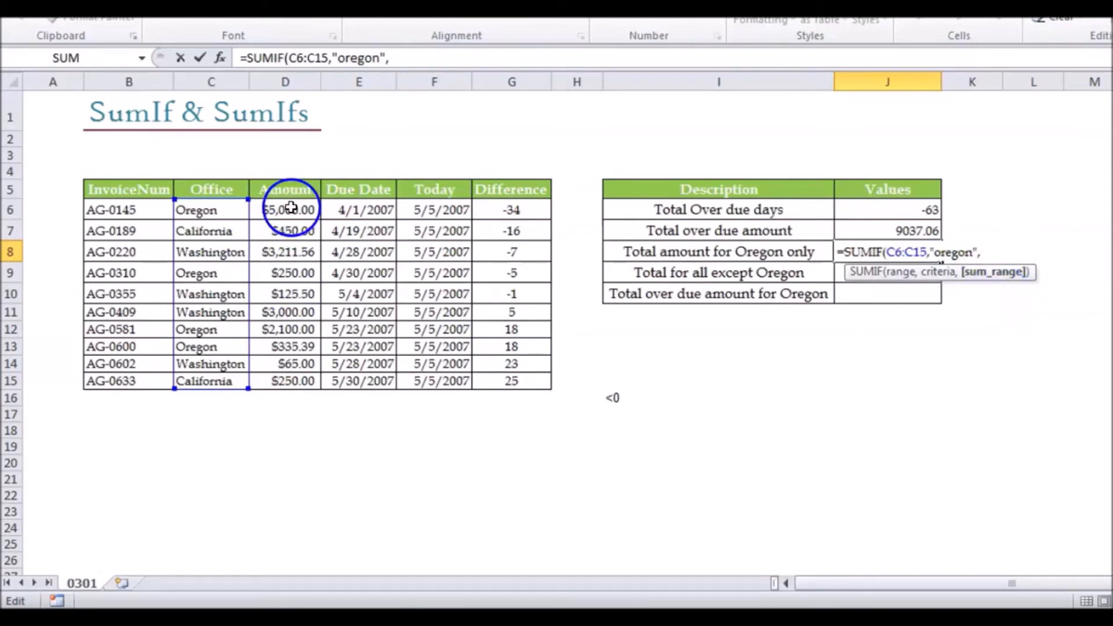
{"action": "left_click_drag", "start_coordinate": [291, 208], "coordinate": [290, 381]}
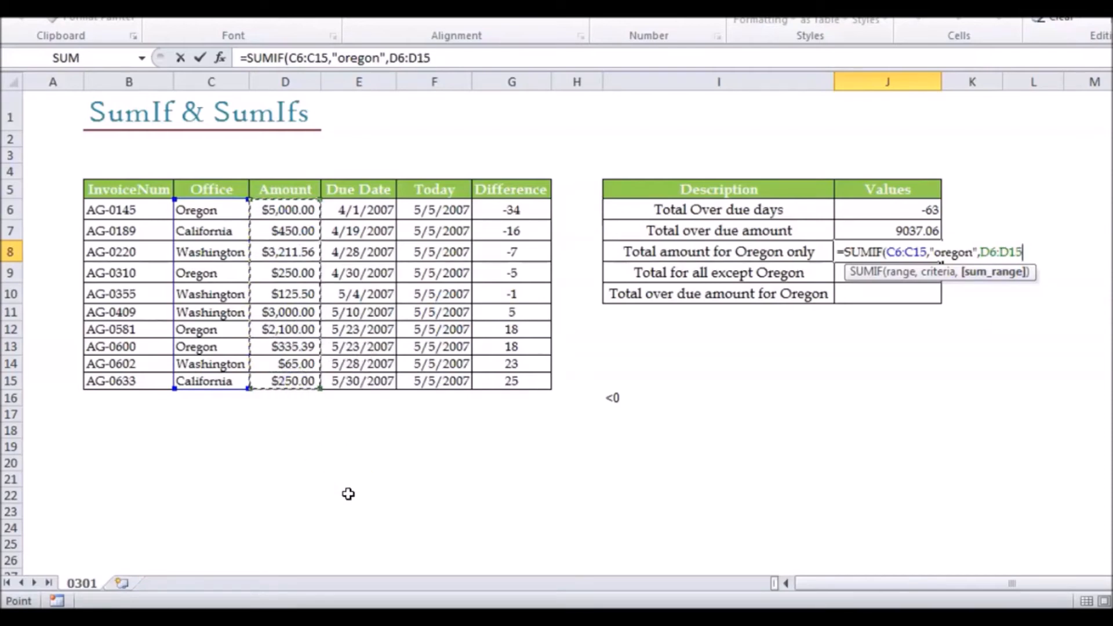
{"action": "type", "text": ")"}
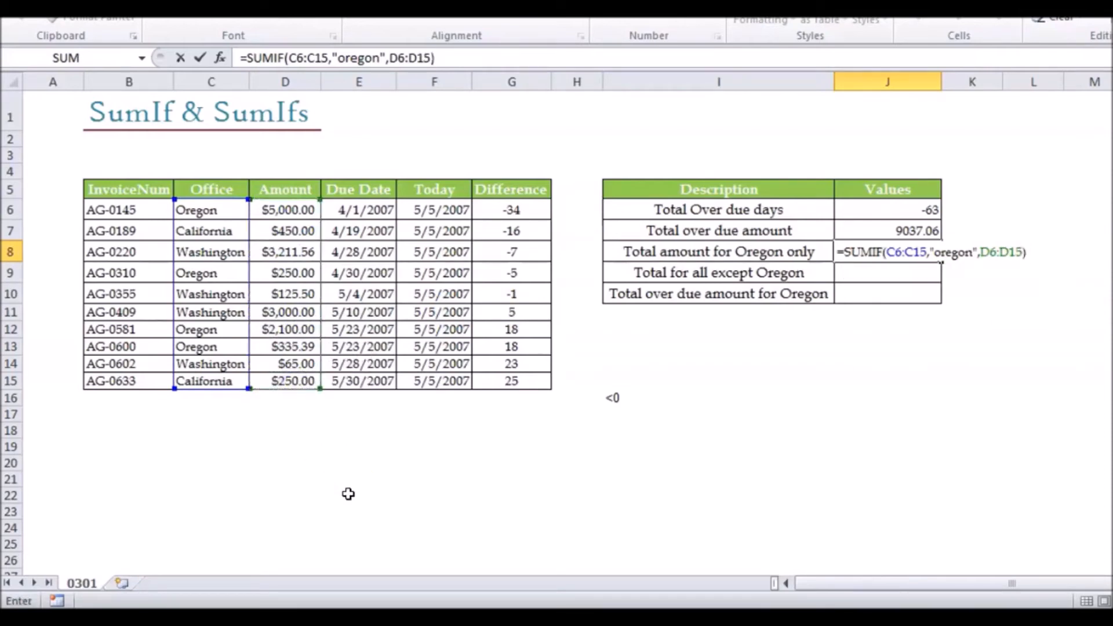
{"action": "key", "text": "Return"}
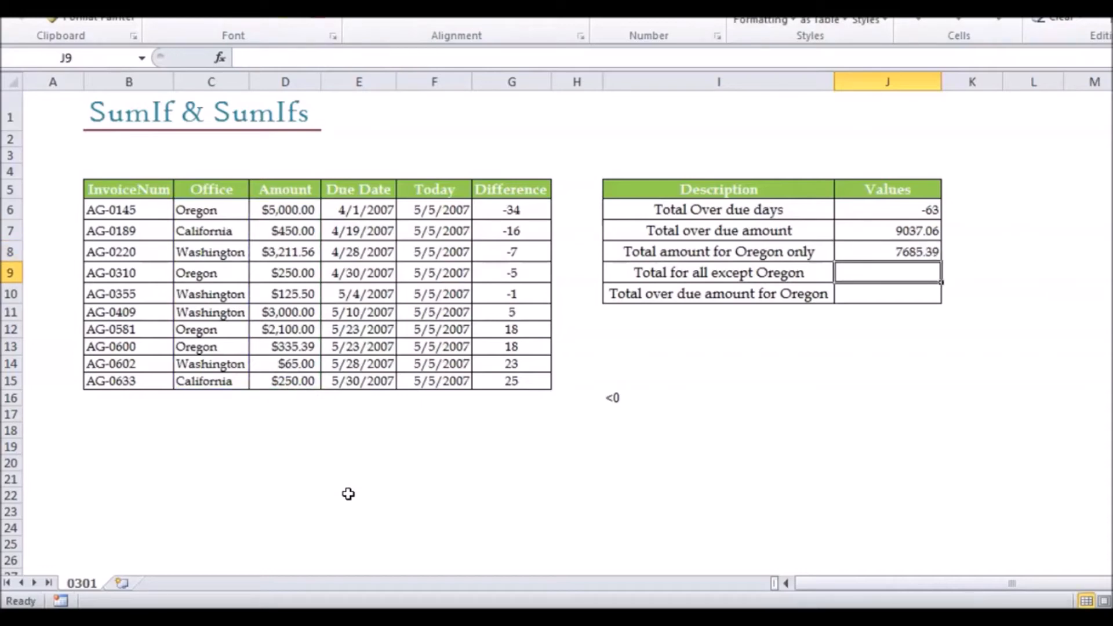
{"action": "key", "text": "Up"}
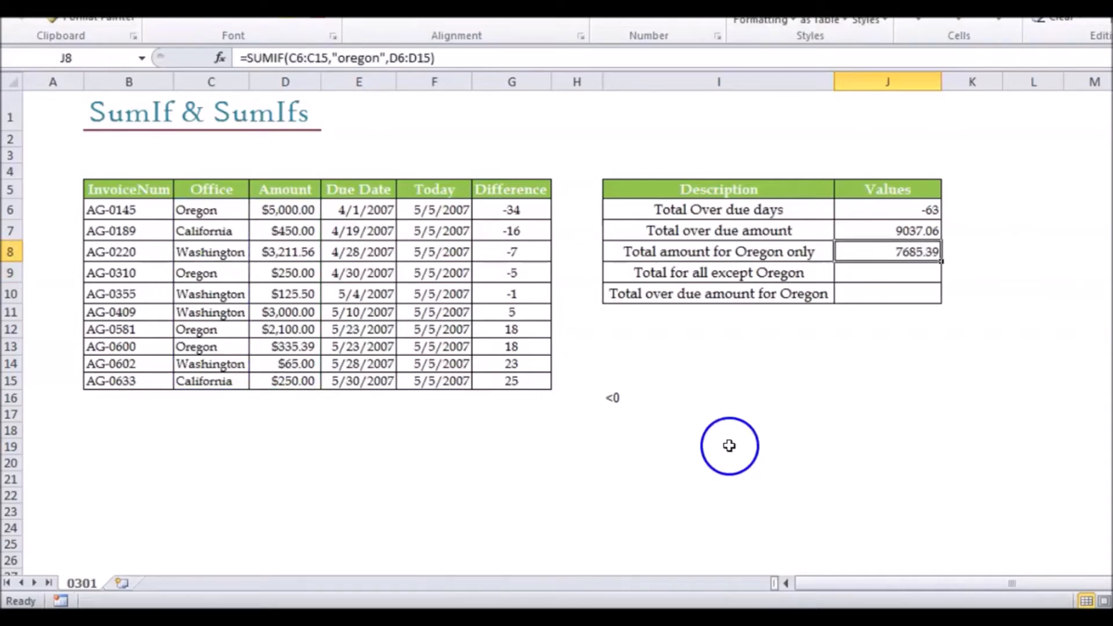
Check the sum of the Oregon invoice amounts in D6, D9, D12 and D13 against the J8 total
{"action": "left_click", "coordinate": [297, 209]}
{"action": "key", "text": "shift+Down"}
{"action": "key", "text": "shift+Down"}
{"action": "key", "text": "shift+Down"}
{"action": "left_click", "coordinate": [297, 208]}
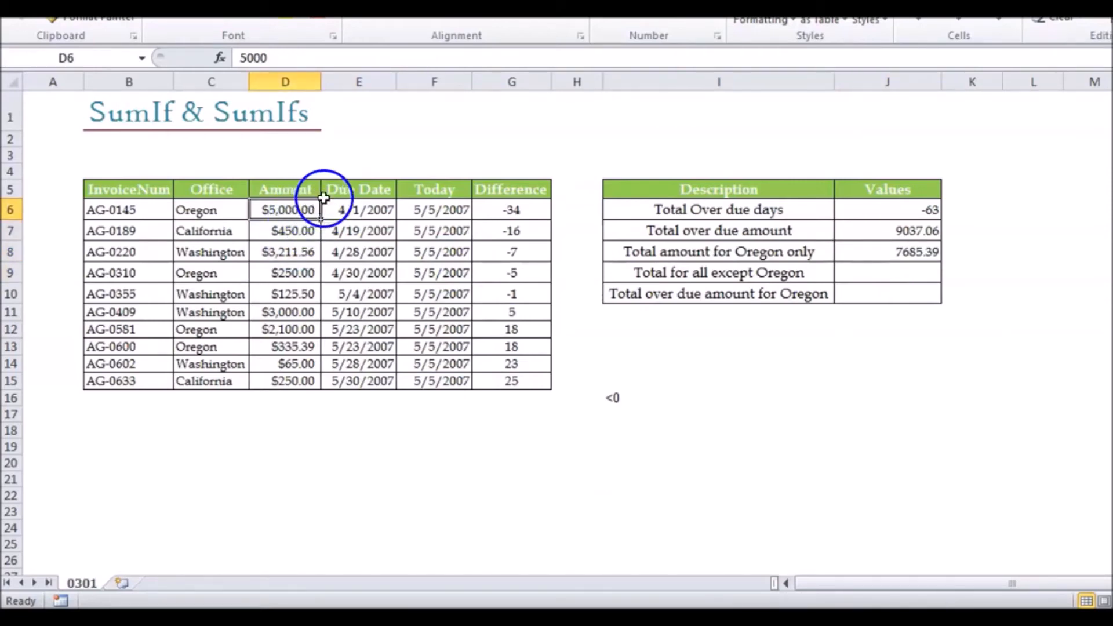
{"action": "left_click", "coordinate": [303, 271], "text": "ctrl"}
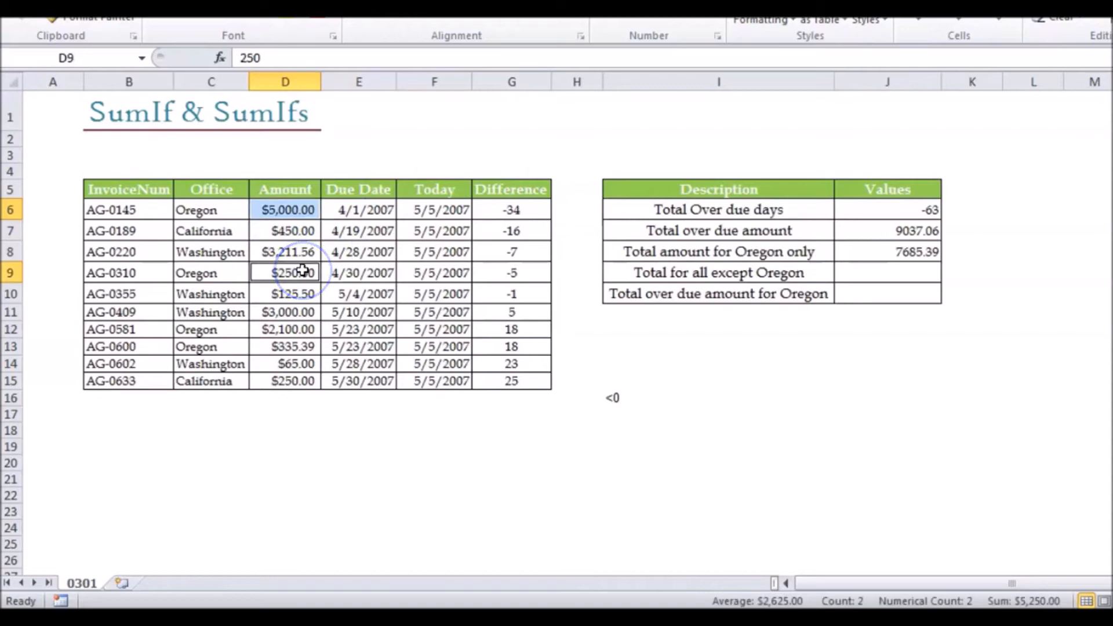
{"action": "left_click", "coordinate": [300, 330], "text": "ctrl"}
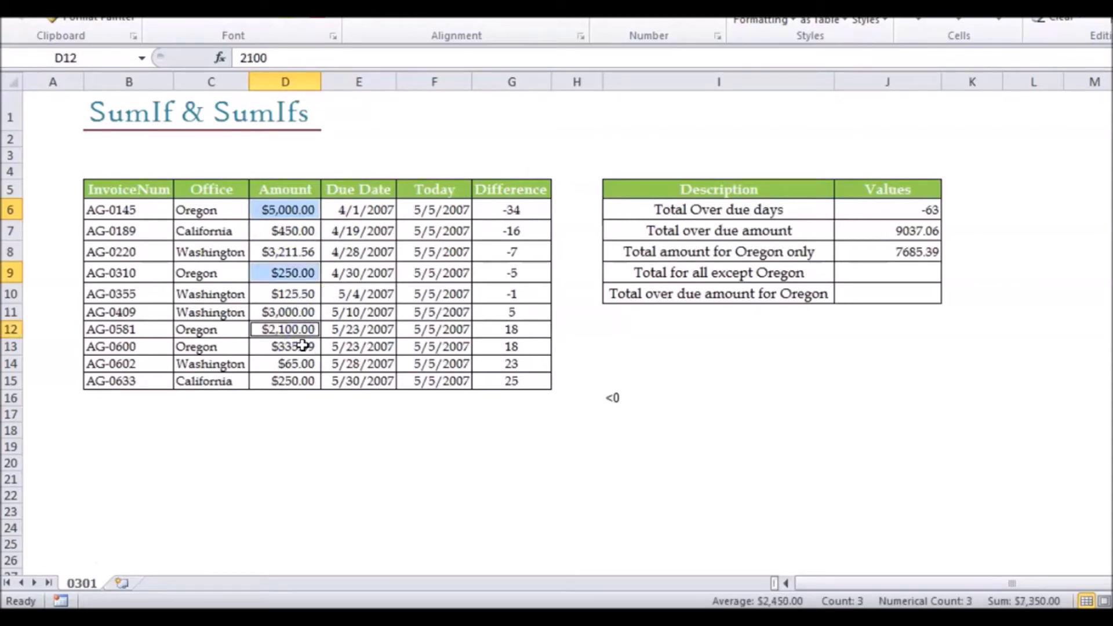
{"action": "left_click", "coordinate": [302, 347], "text": "ctrl"}
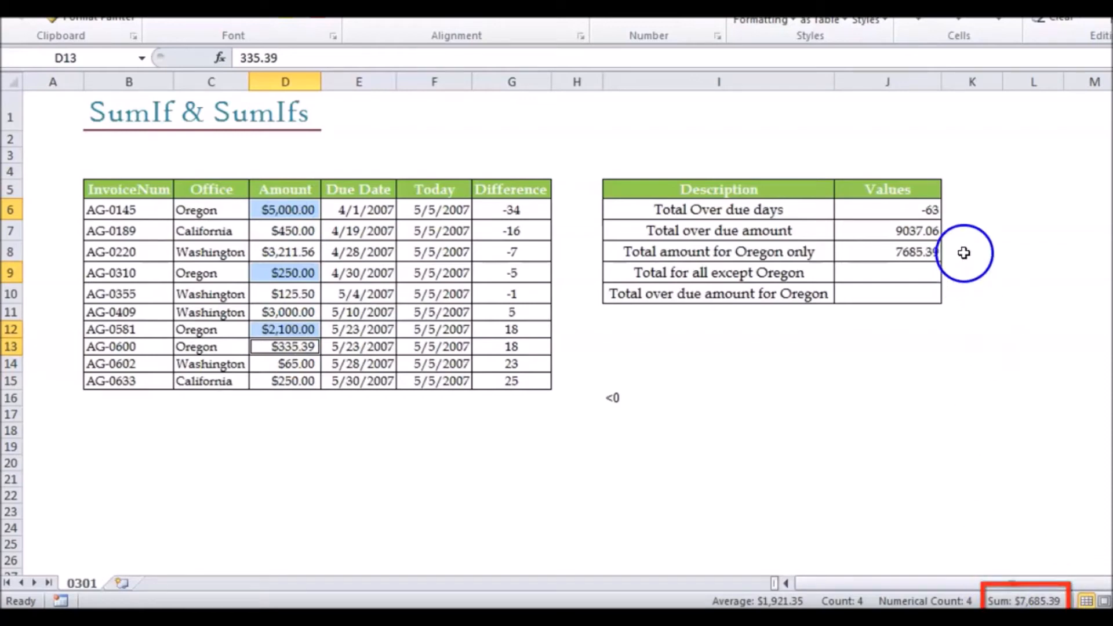
{"action": "left_click", "coordinate": [928, 252]}
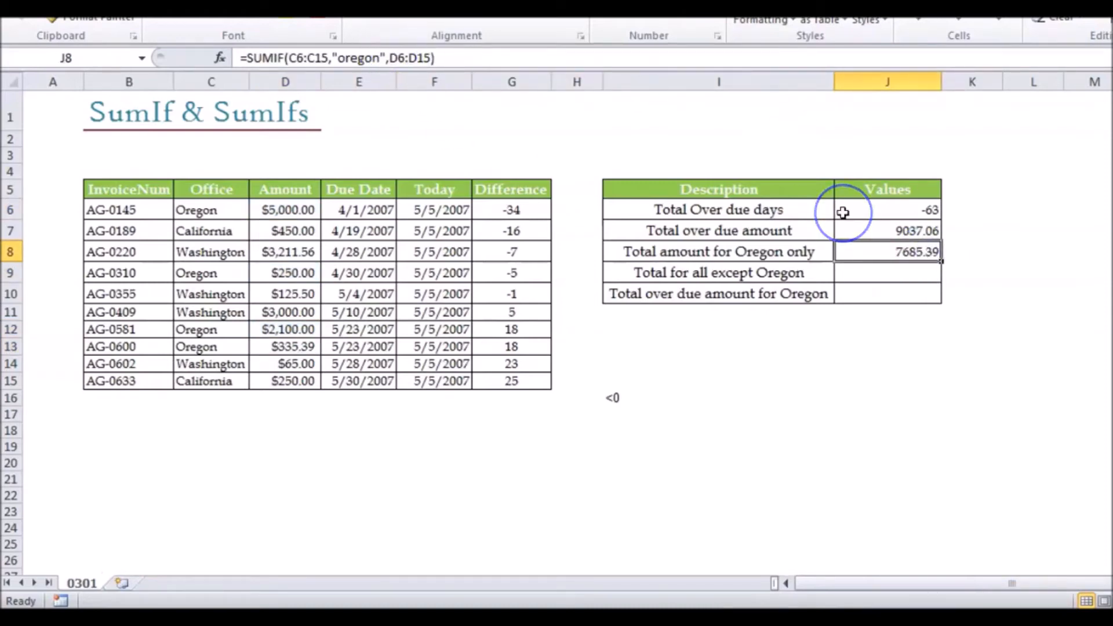
{"action": "left_click", "coordinate": [973, 252]}
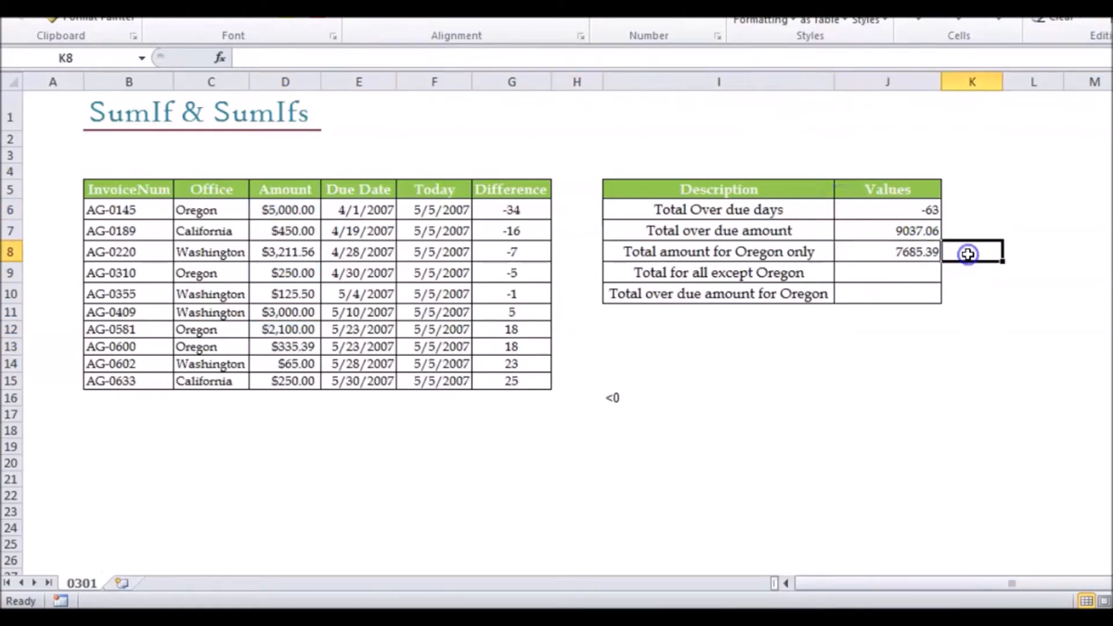
Begin a SUMIF formula in cell K8 with range C6:C15 and the Oregon cell C12 as the criterion
{"action": "type", "text": "=sumif"}
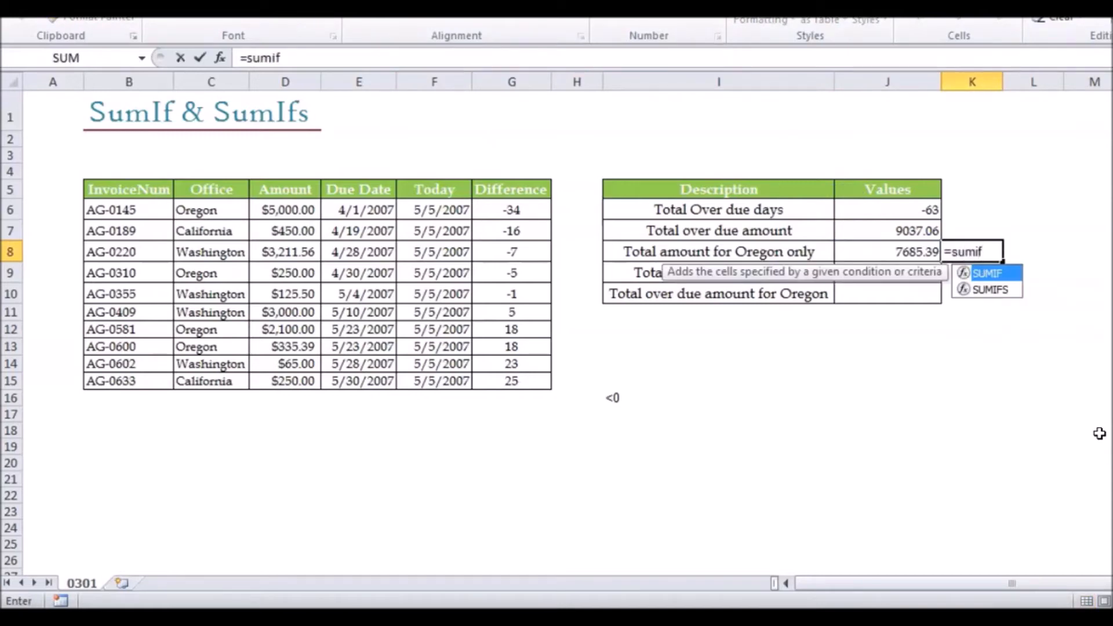
{"action": "key", "text": "Tab"}
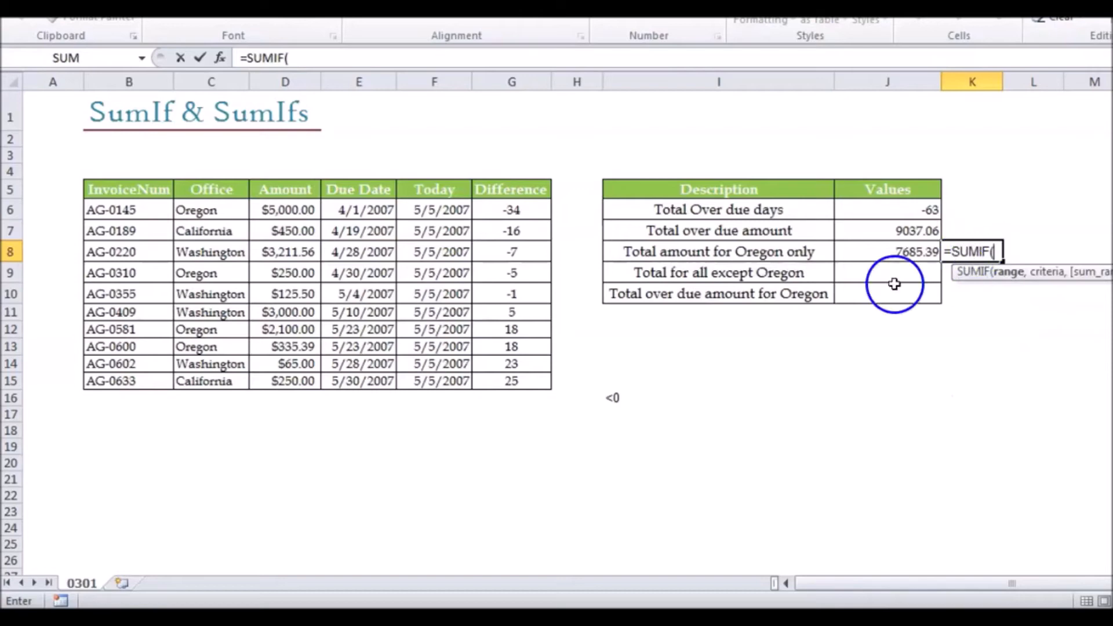
{"action": "left_click_drag", "start_coordinate": [199, 211], "coordinate": [202, 375]}
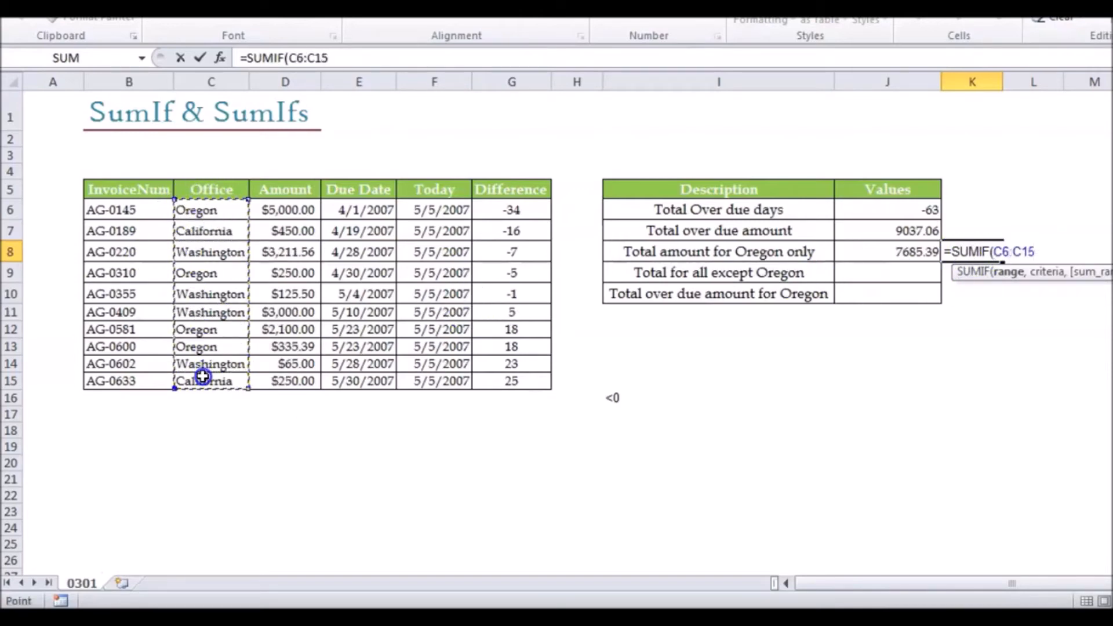
{"action": "type", "text": ","}
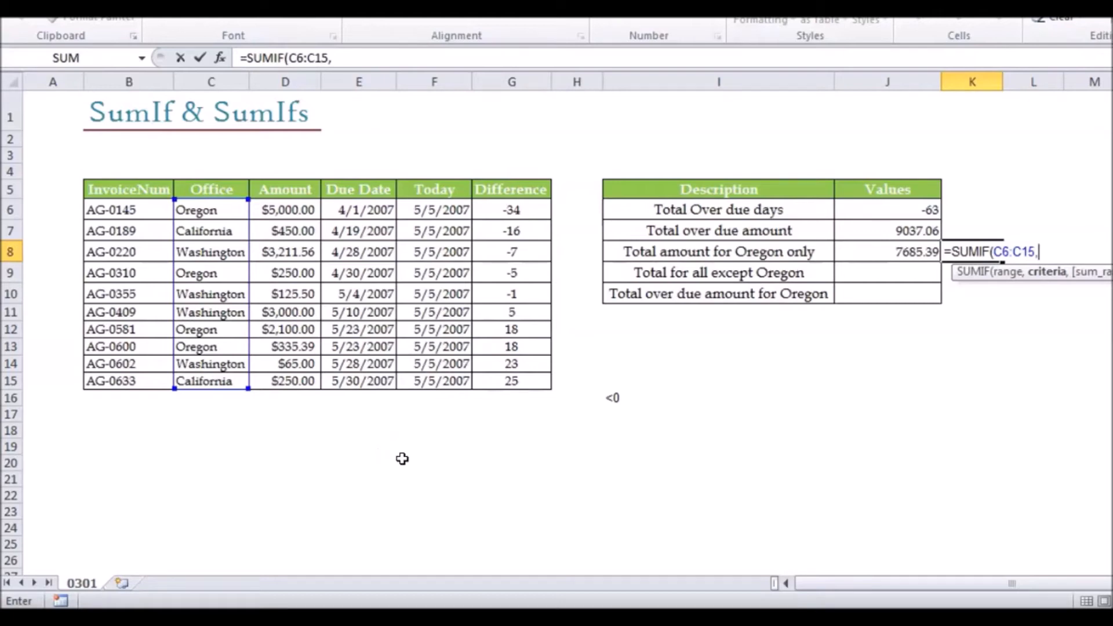
{"action": "left_click", "coordinate": [211, 210]}
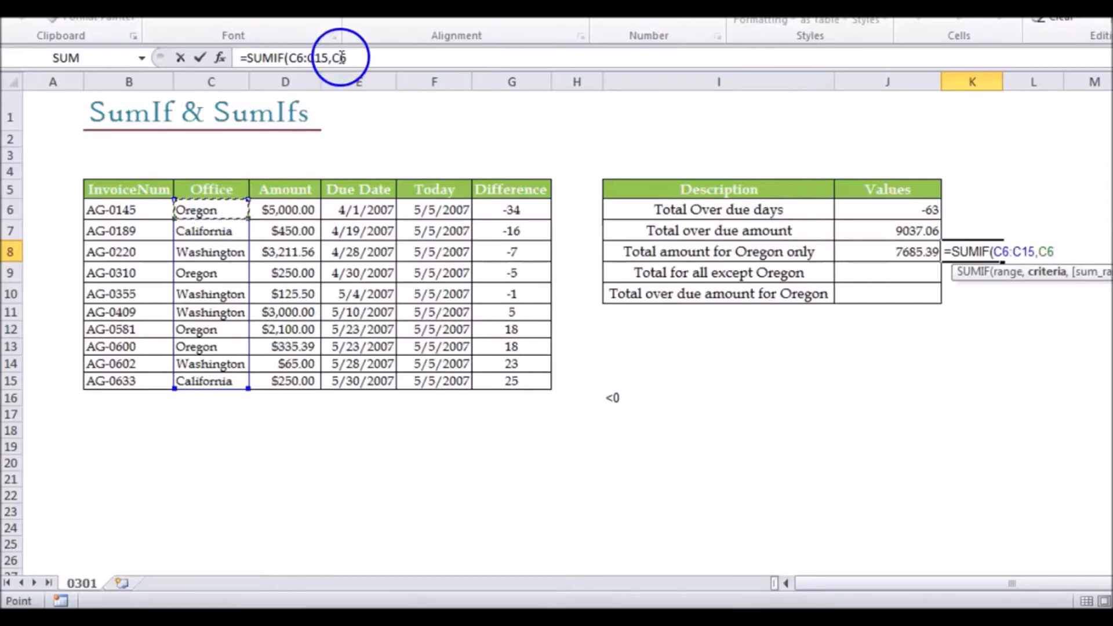
{"action": "left_click", "coordinate": [221, 274]}
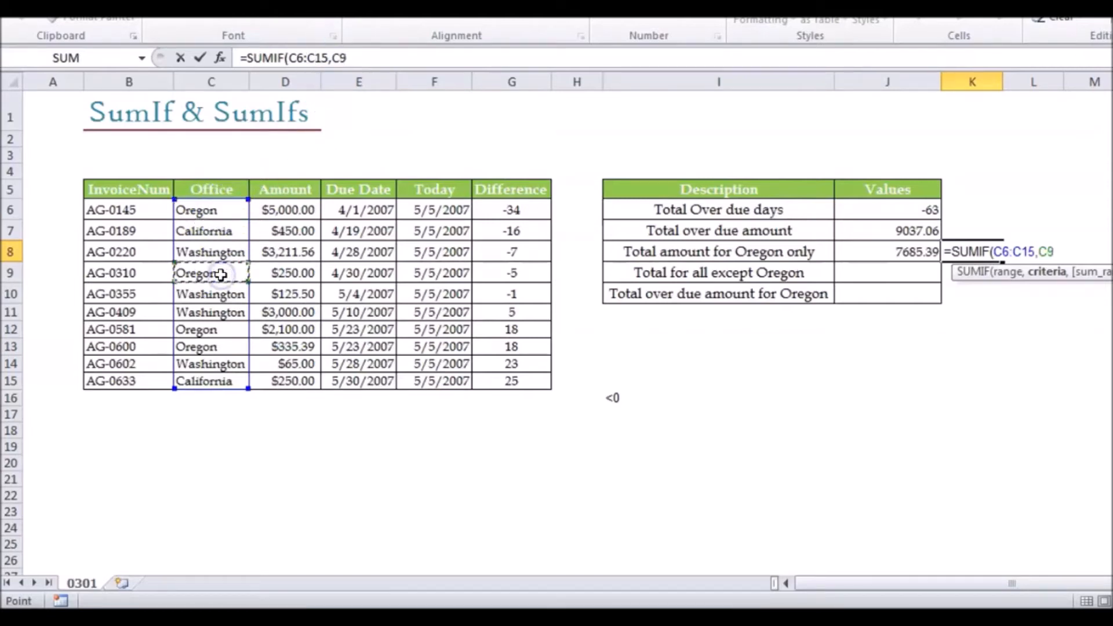
{"action": "left_click", "coordinate": [218, 331]}
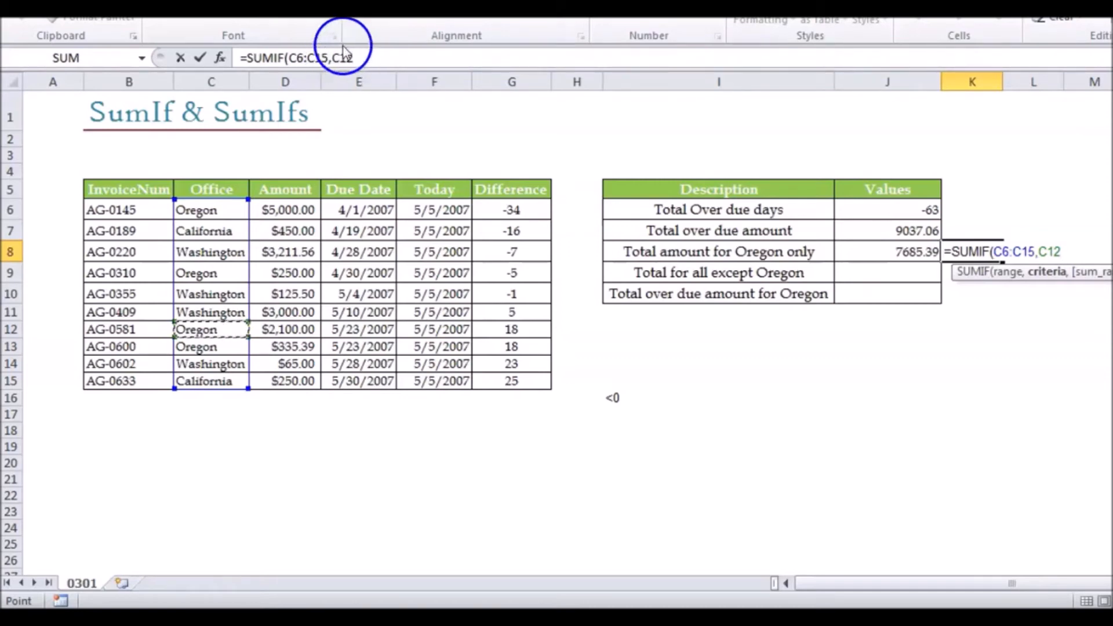
Complete the K8 formula with the sum range D6:D15, making it =SUMIF(C6:C15,C12,D6:D15)
{"action": "type", "text": ","}
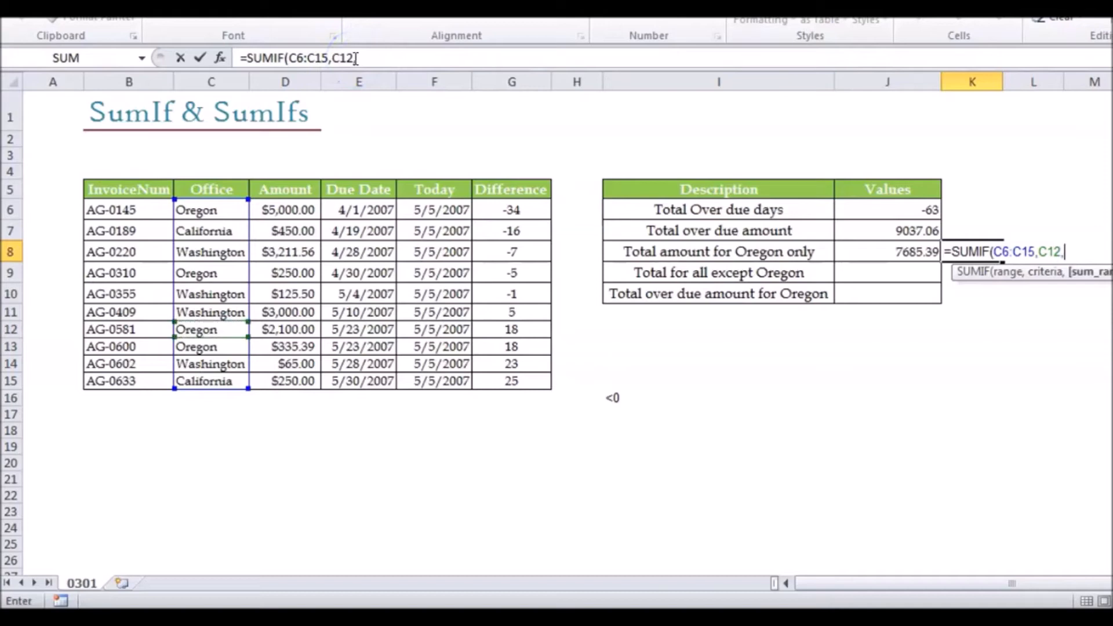
{"action": "left_click_drag", "start_coordinate": [291, 209], "coordinate": [298, 382]}
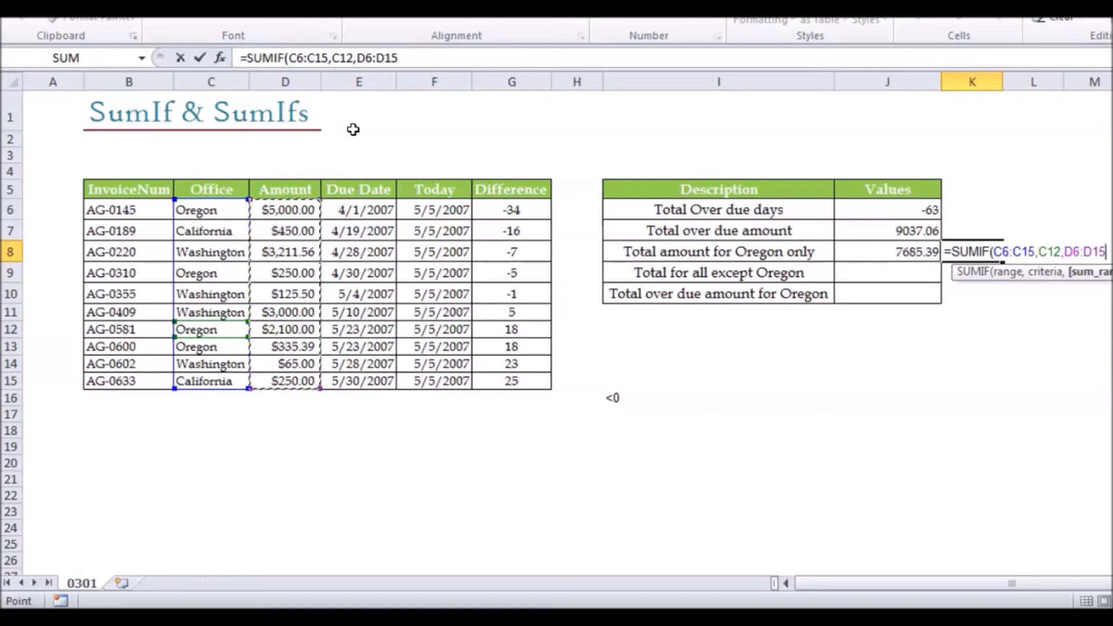
{"action": "type", "text": ")"}
{"action": "key", "text": "Return"}
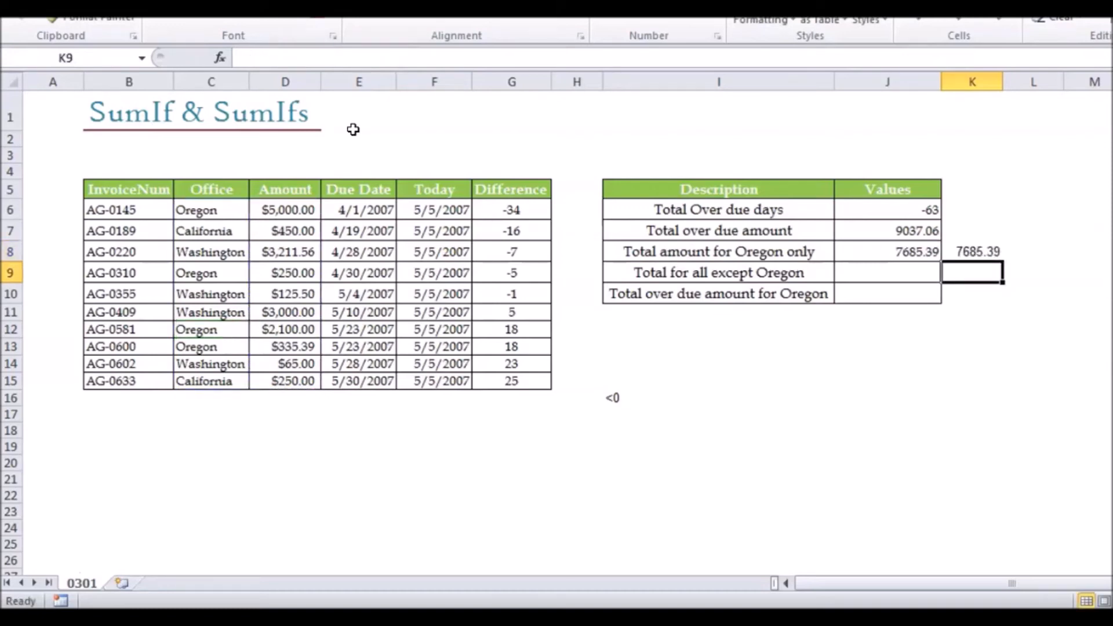
{"action": "key", "text": "Up"}
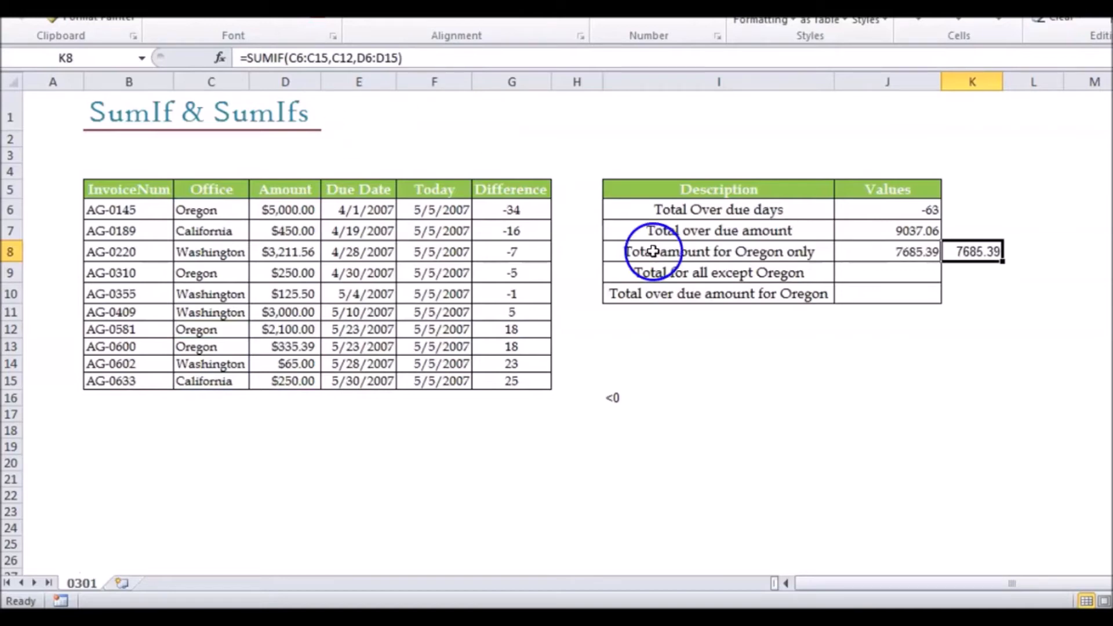
{"action": "left_click", "coordinate": [867, 274]}
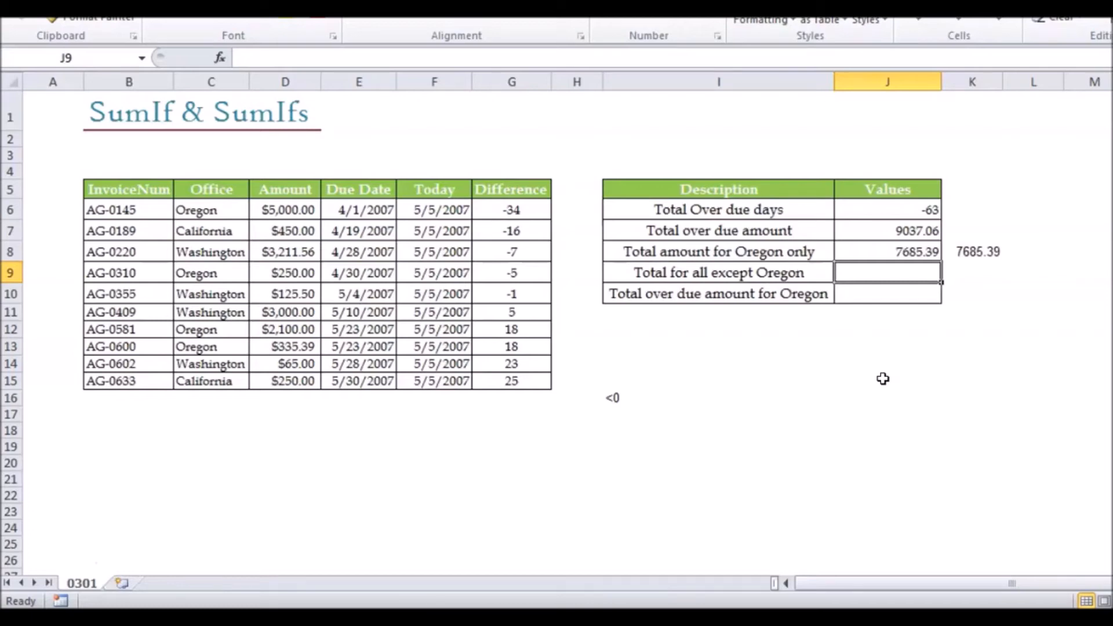
{"action": "left_click", "coordinate": [754, 398]}
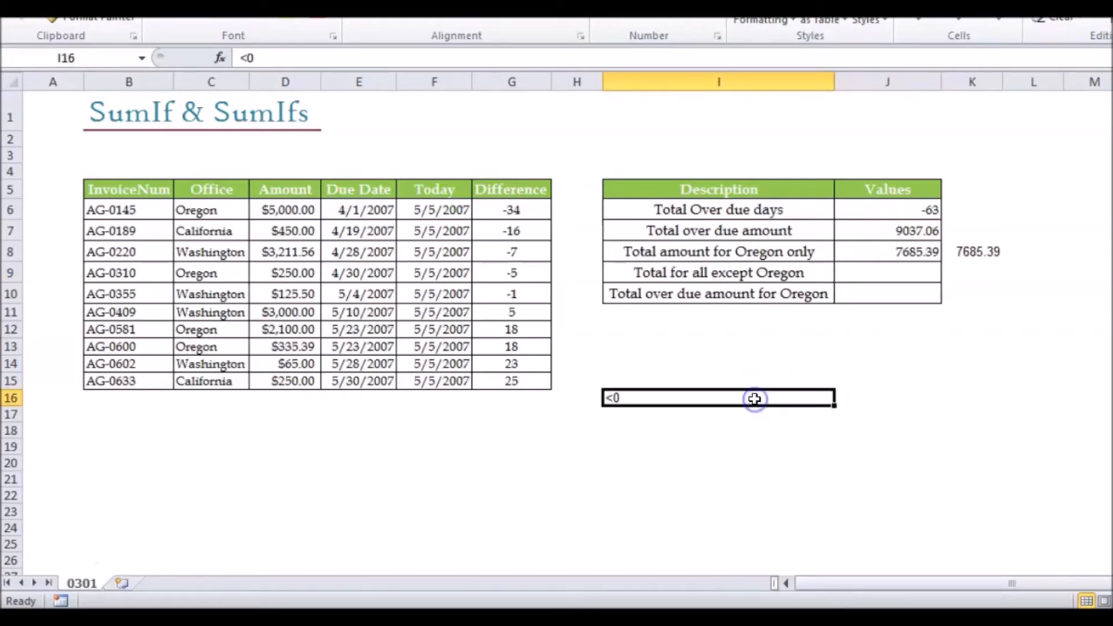
{"action": "left_click", "coordinate": [717, 445]}
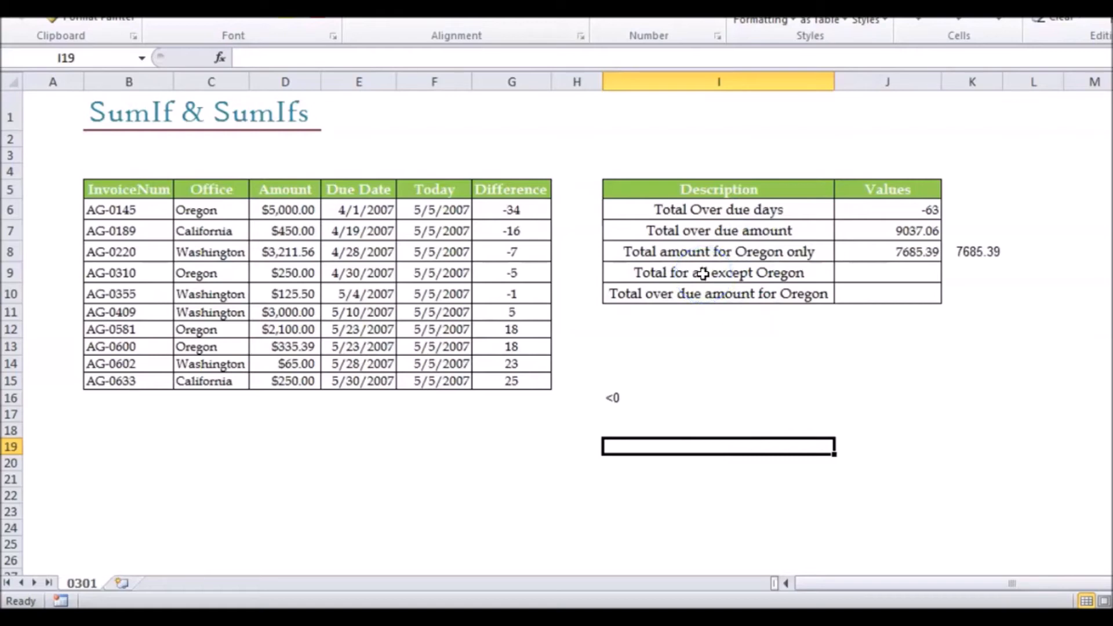
{"action": "left_click", "coordinate": [676, 430]}
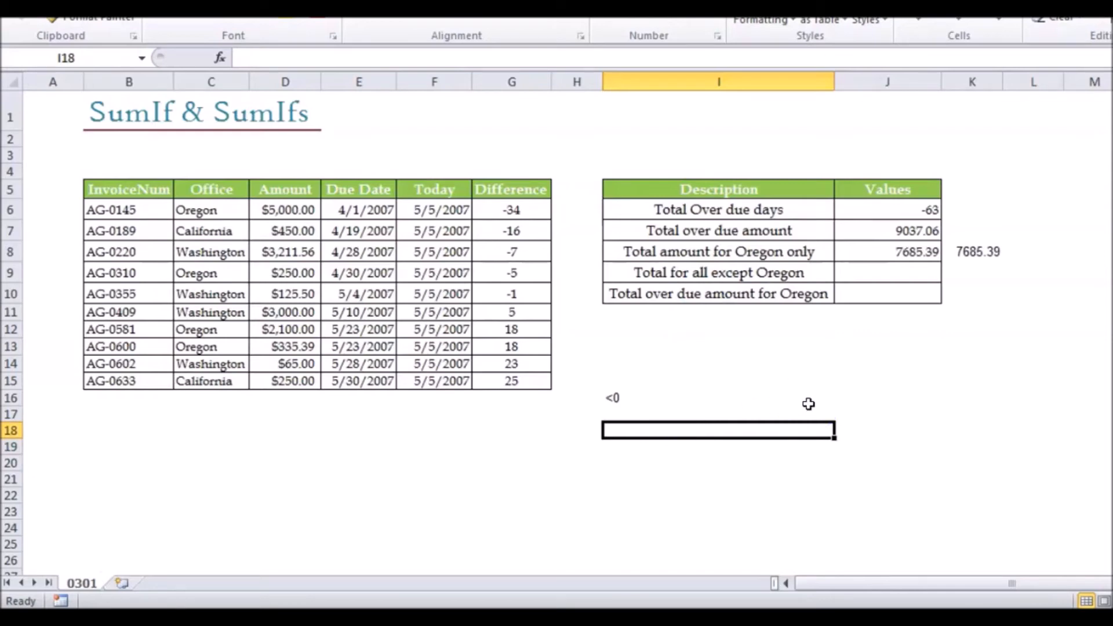
Begin a SUMIF formula in the Total for all except Oregon cell J9 with range C6:C15 and criterion "<>oregon"
{"action": "left_click", "coordinate": [871, 276]}
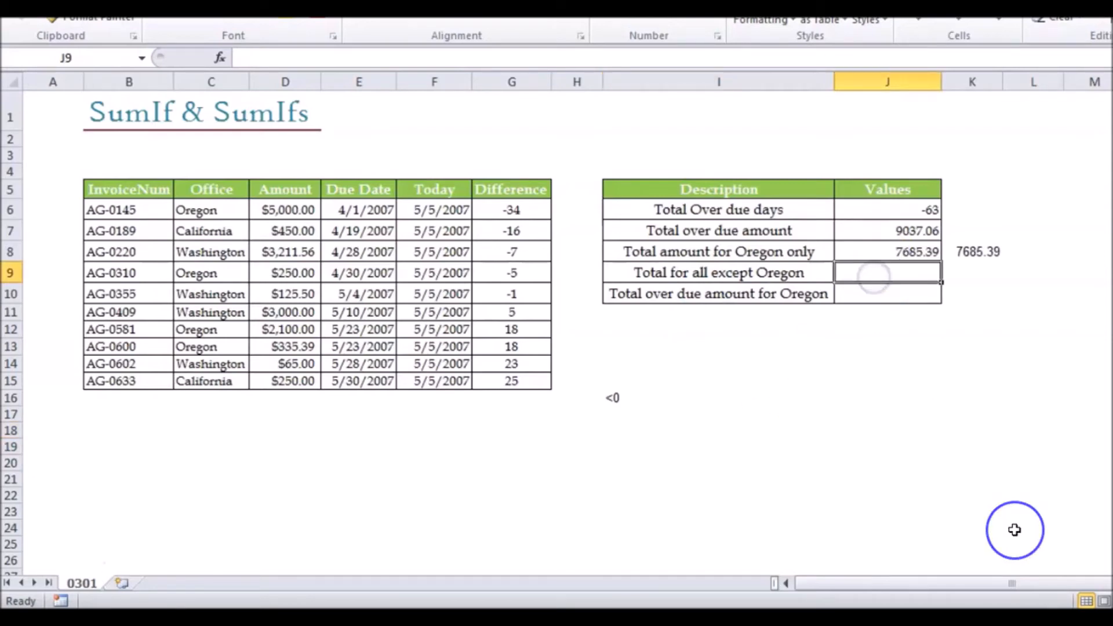
{"action": "type", "text": "="}
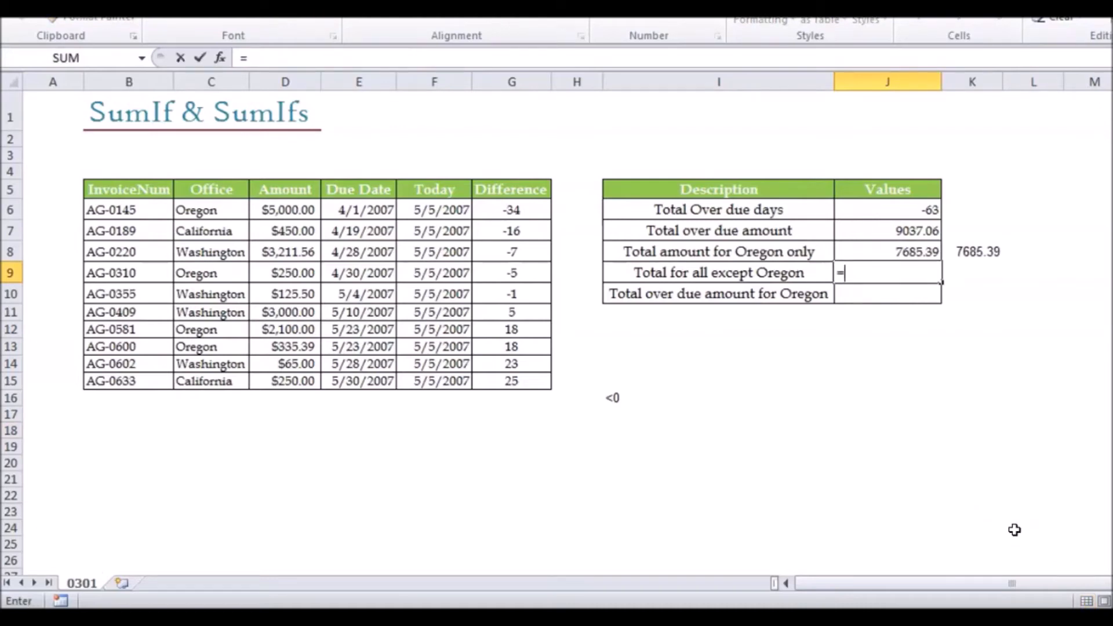
{"action": "type", "text": "sumif"}
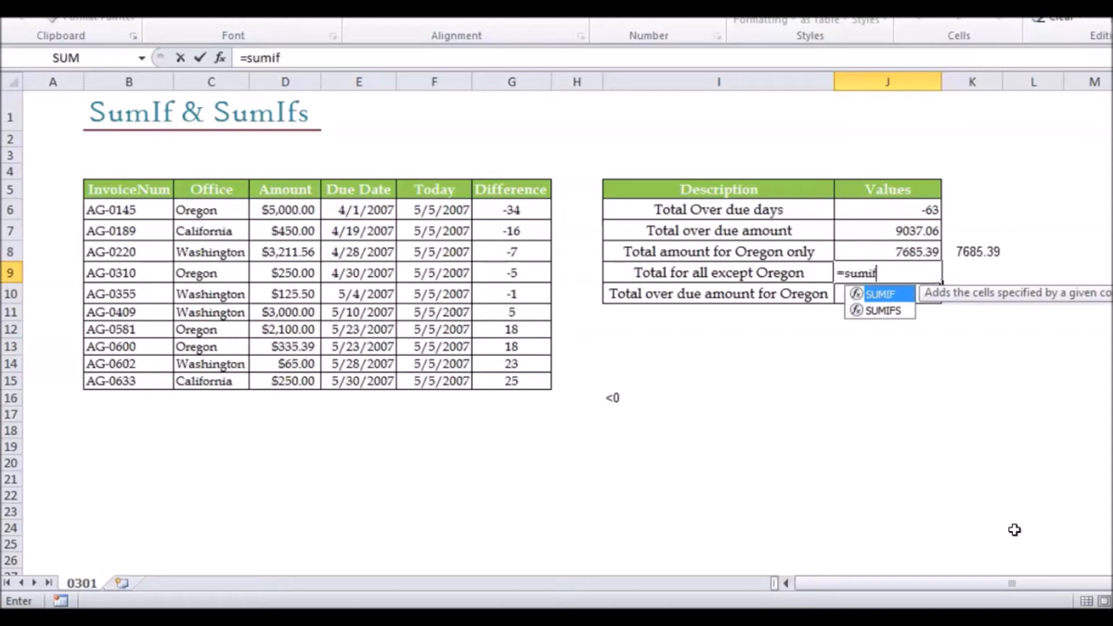
{"action": "key", "text": "Tab"}
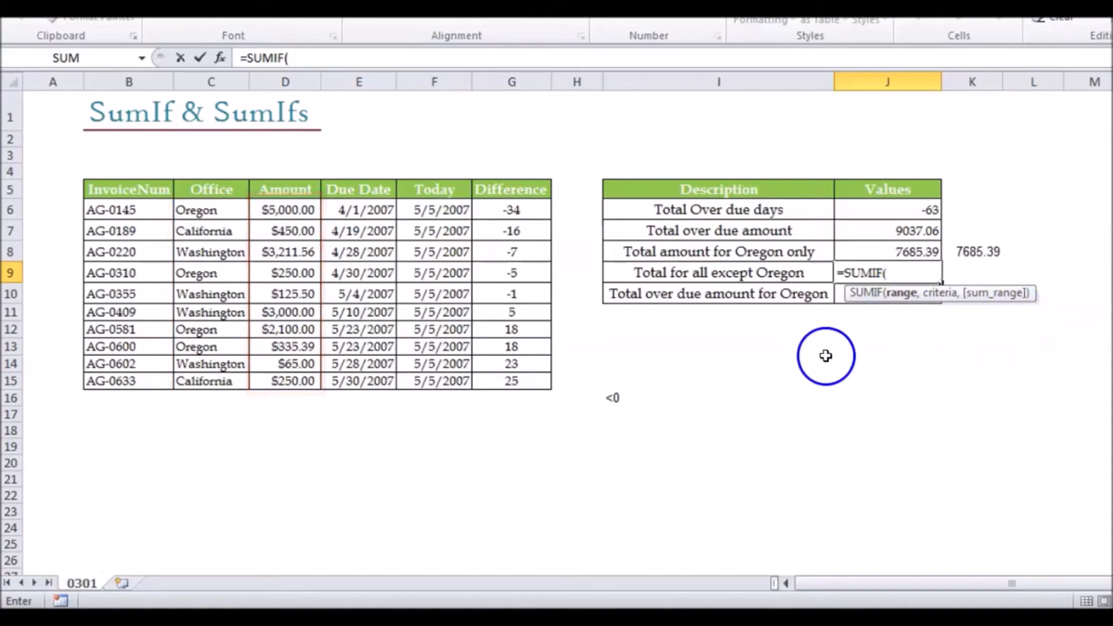
{"action": "left_click_drag", "start_coordinate": [219, 211], "coordinate": [221, 373]}
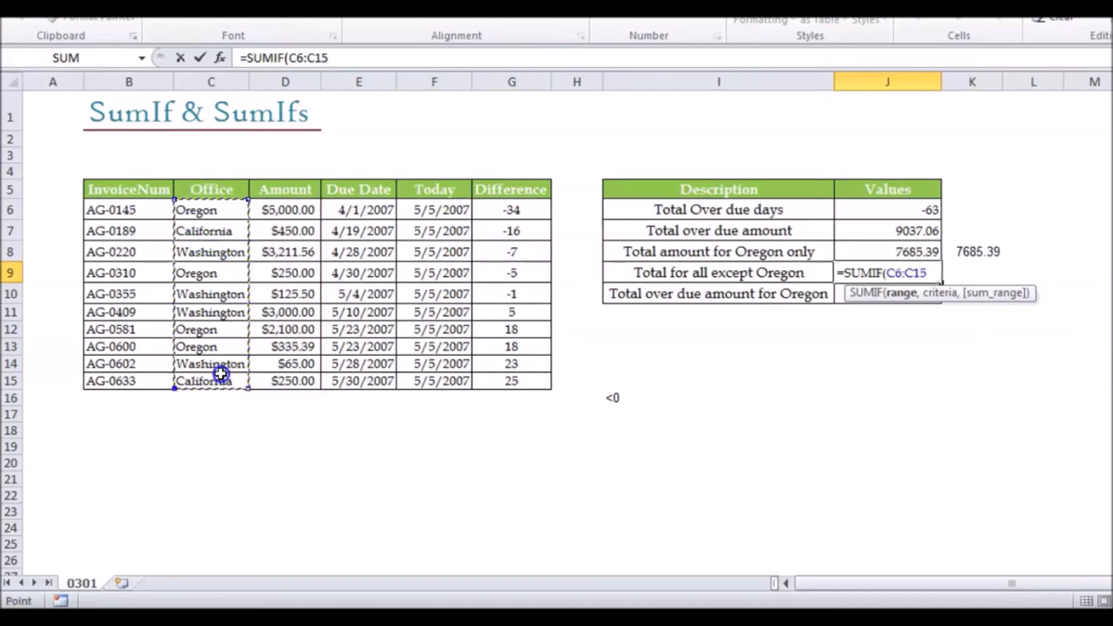
{"action": "type", "text": ","}
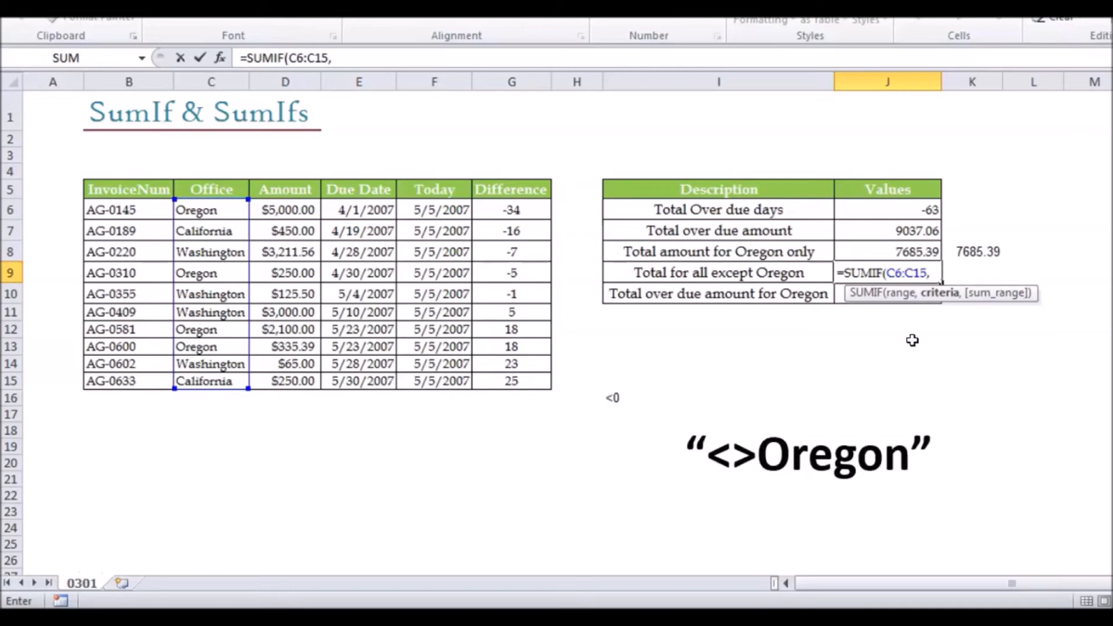
{"action": "type", "text": "\"<>oregon\""}
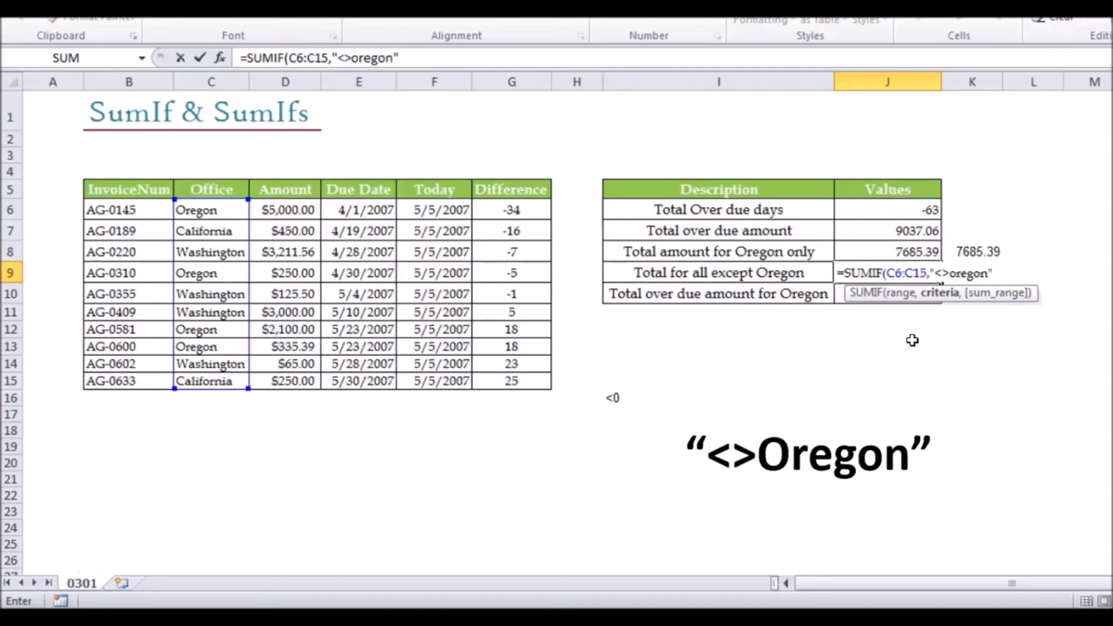
Complete the J9 formula with the sum range D6:D15, making it =SUMIF(C6:C15,"<>oregon",D6:D15)
{"action": "type", "text": ","}
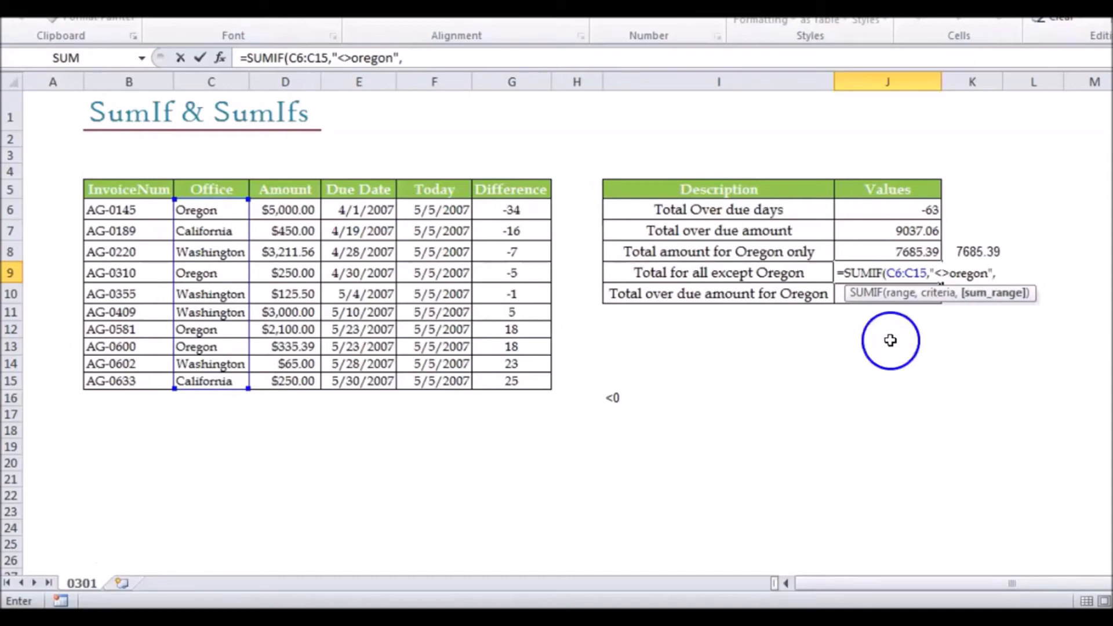
{"action": "left_click_drag", "start_coordinate": [298, 212], "coordinate": [301, 374]}
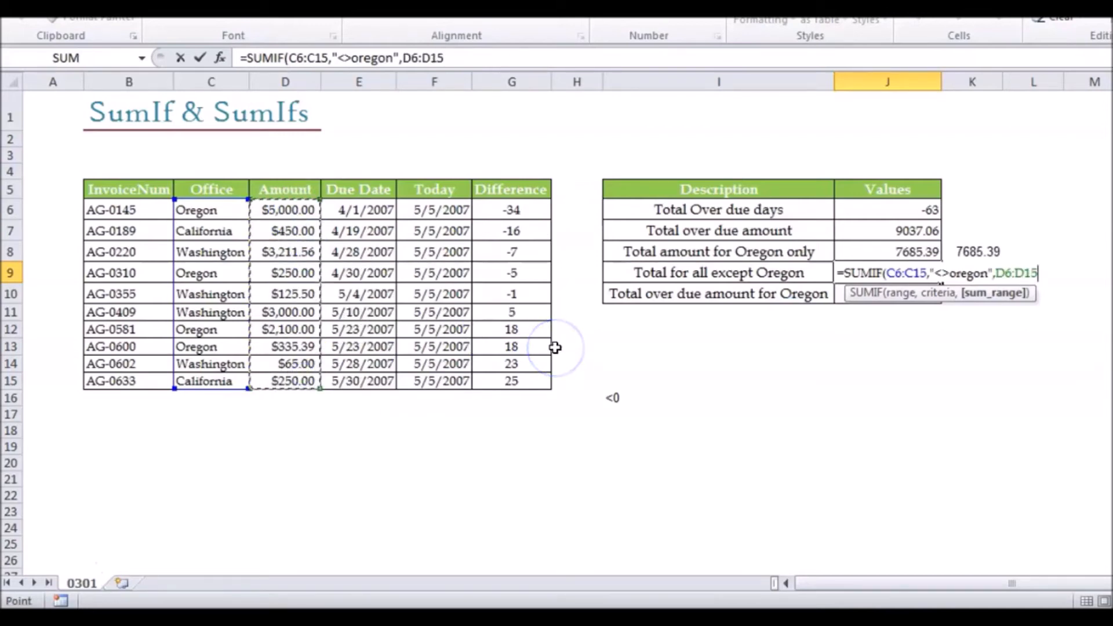
{"action": "type", "text": ")"}
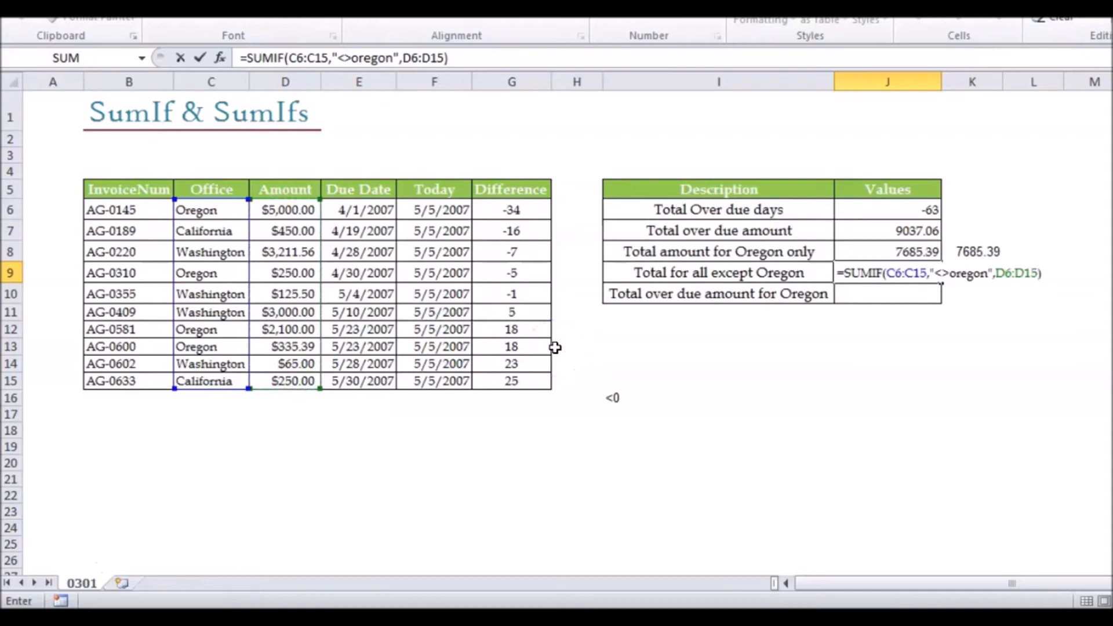
{"action": "key", "text": "Return"}
{"action": "key", "text": "Up"}
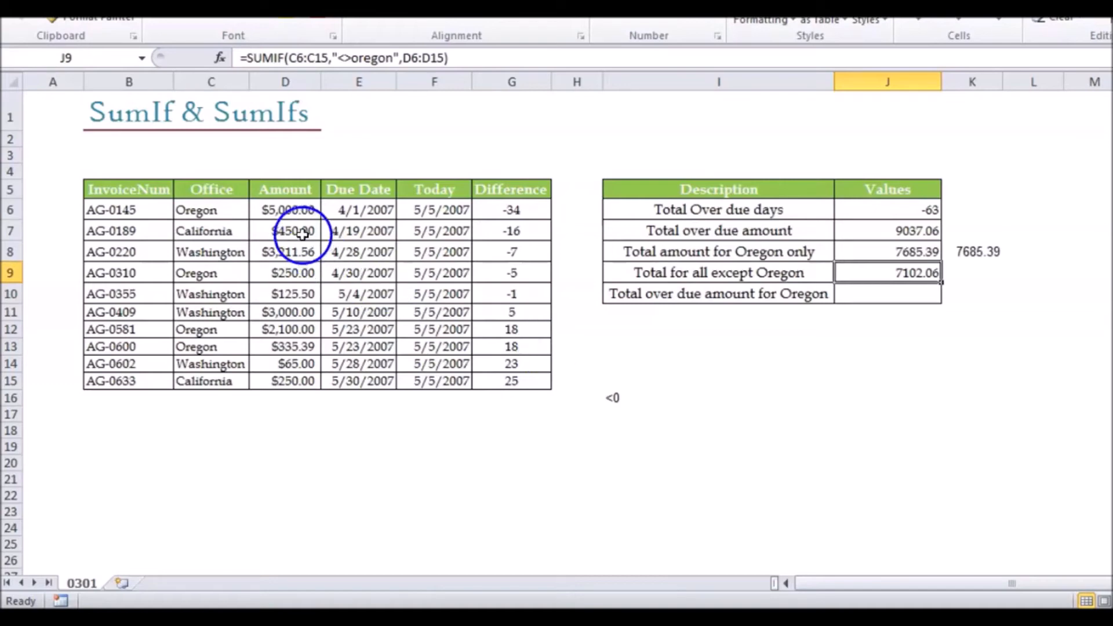
Compare the sum of the totals in J8 and J9 with the sum of all invoice amounts in D6:D15
{"action": "left_click", "coordinate": [879, 249]}
{"action": "left_click_drag", "start_coordinate": [880, 254], "coordinate": [878, 275]}
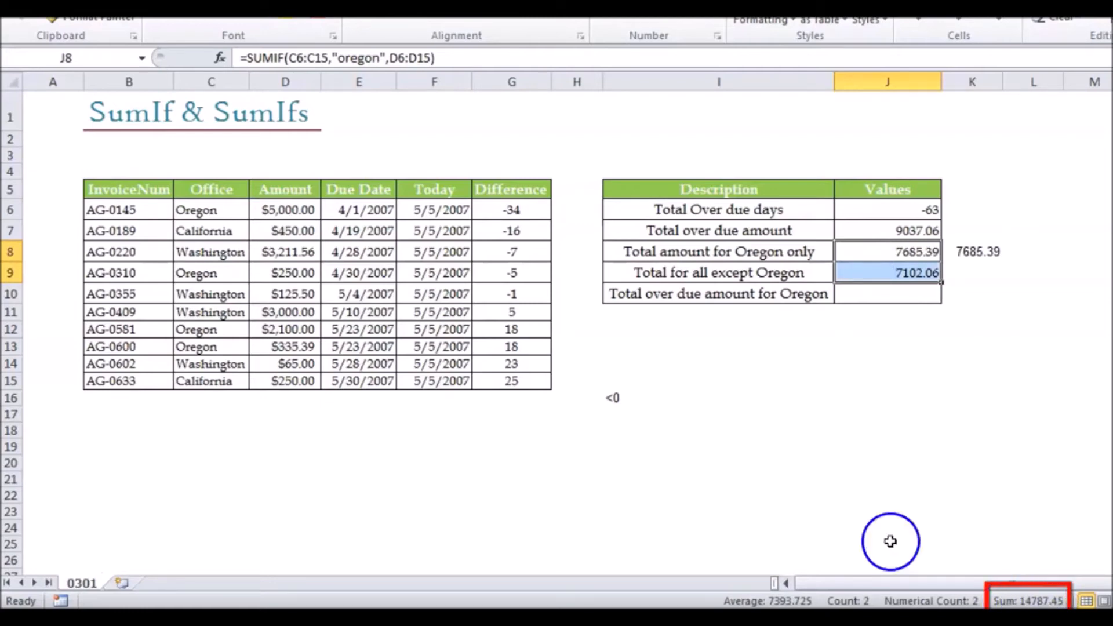
{"action": "left_click_drag", "start_coordinate": [292, 213], "coordinate": [291, 374]}
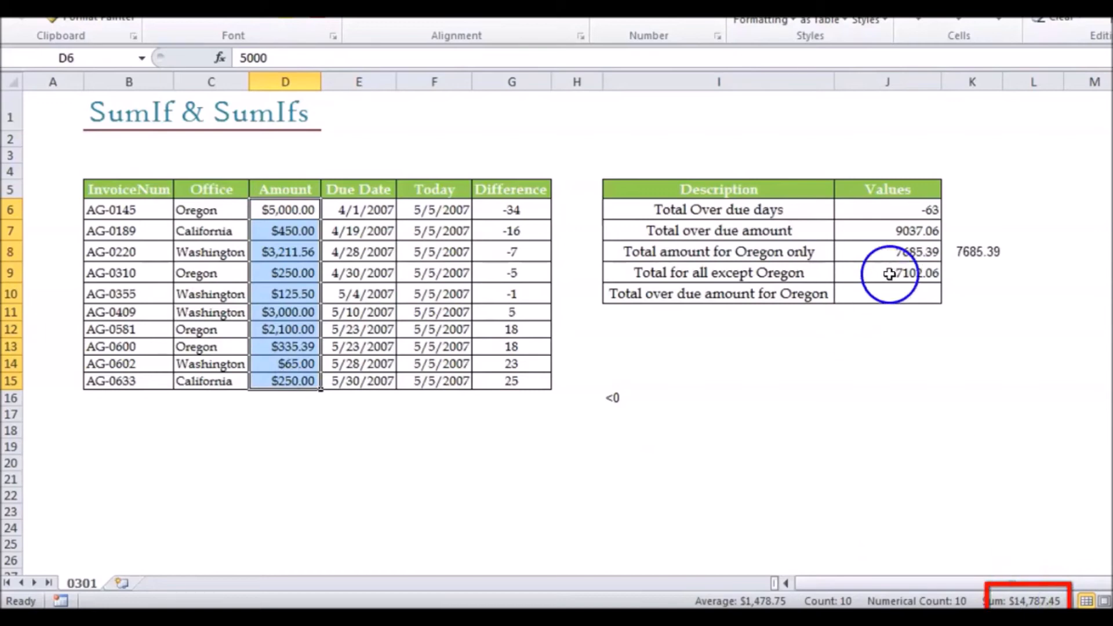
Examine the "<>oregon" criterion in the J9 formula
{"action": "left_click", "coordinate": [910, 272]}
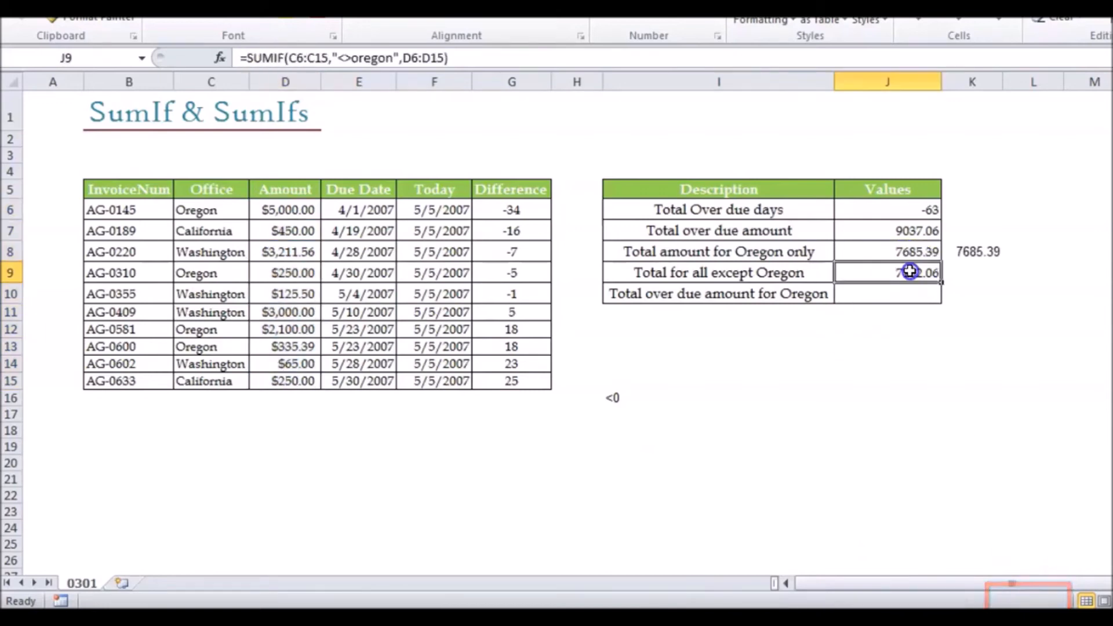
{"action": "left_click", "coordinate": [954, 273]}
{"action": "left_click", "coordinate": [913, 276]}
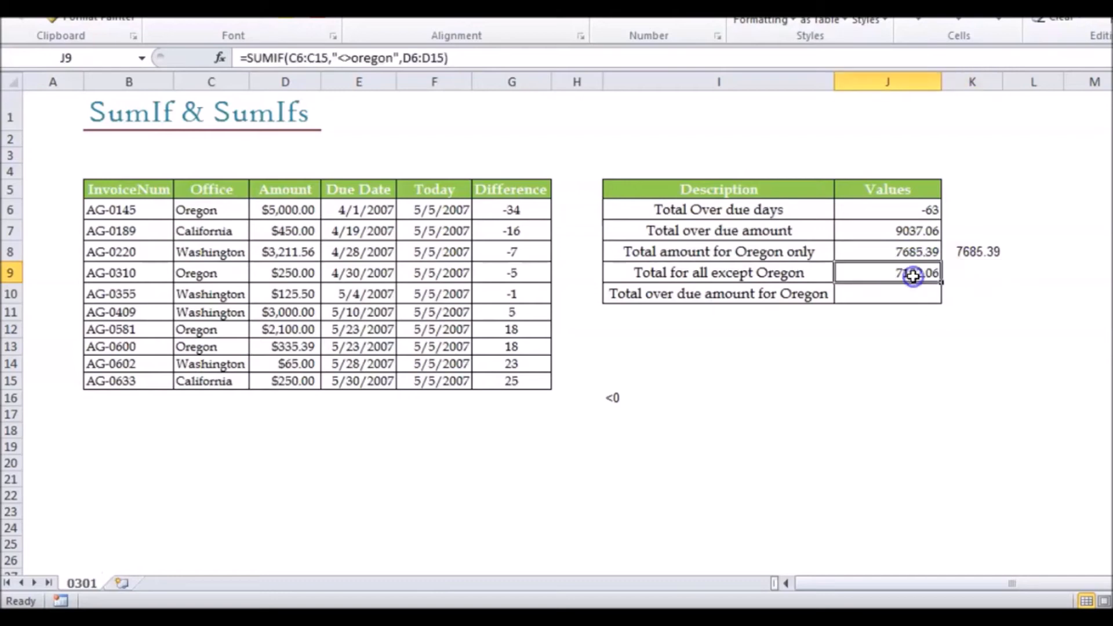
{"action": "left_click", "coordinate": [348, 58]}
{"action": "left_click", "coordinate": [360, 58]}
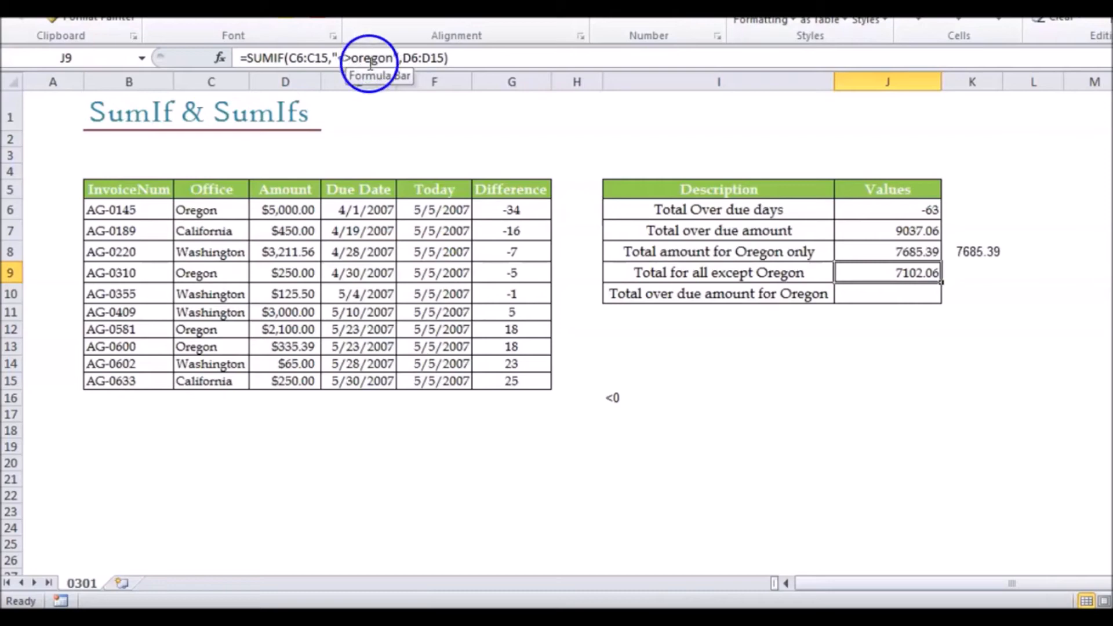
{"action": "left_click", "coordinate": [344, 68]}
{"action": "left_click", "coordinate": [360, 61]}
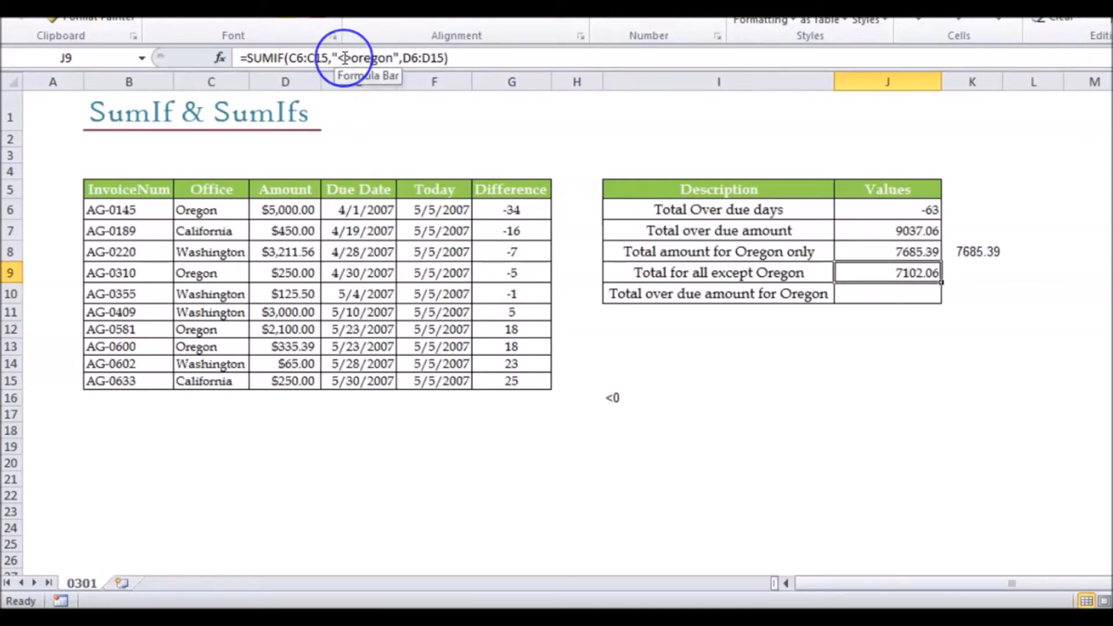
{"action": "left_click", "coordinate": [361, 59]}
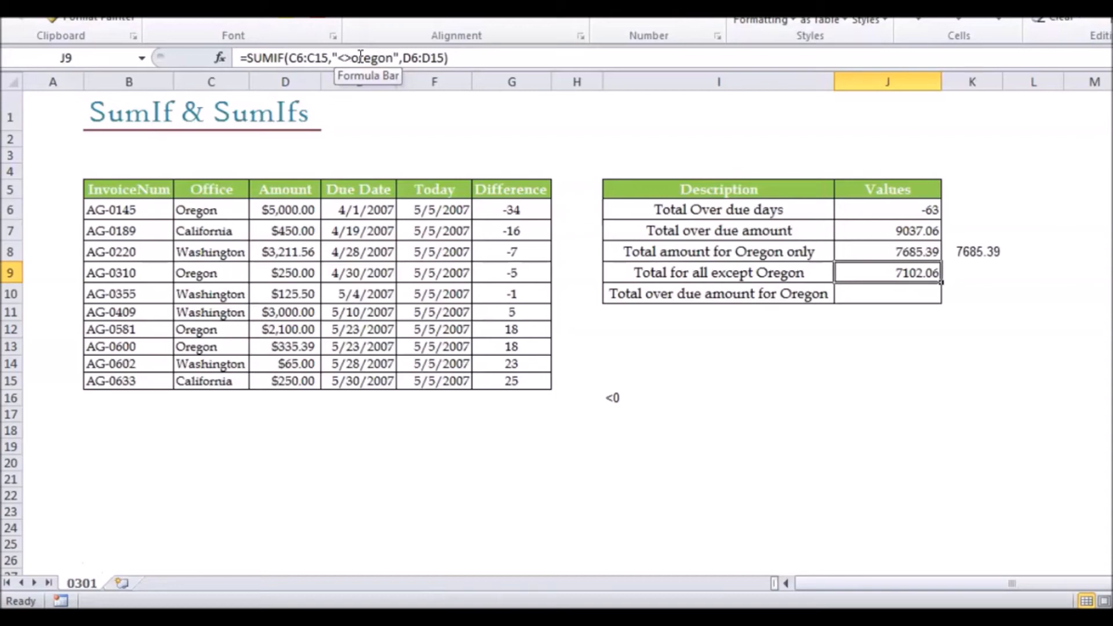
{"action": "key", "text": "Right"}
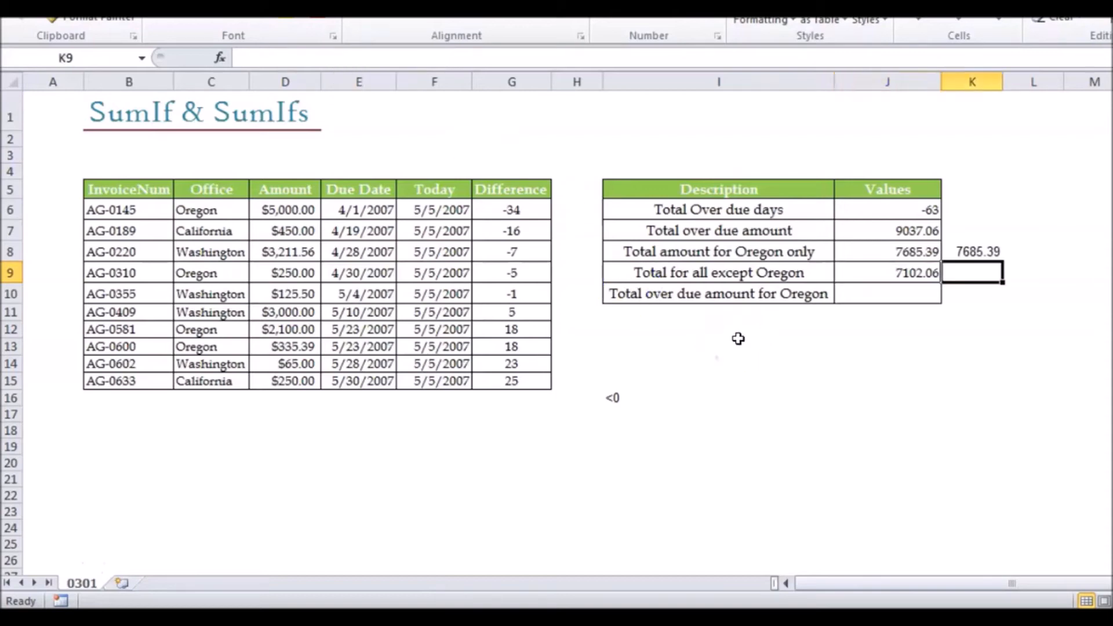
{"action": "type", "text": "\"<>"}
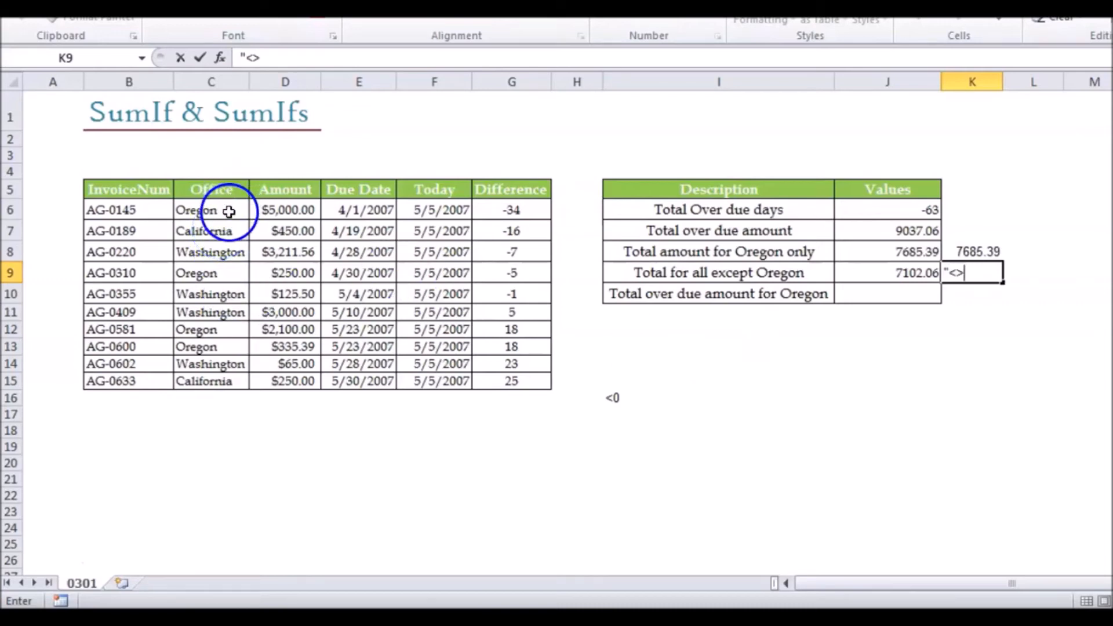
{"action": "left_click", "coordinate": [229, 211]}
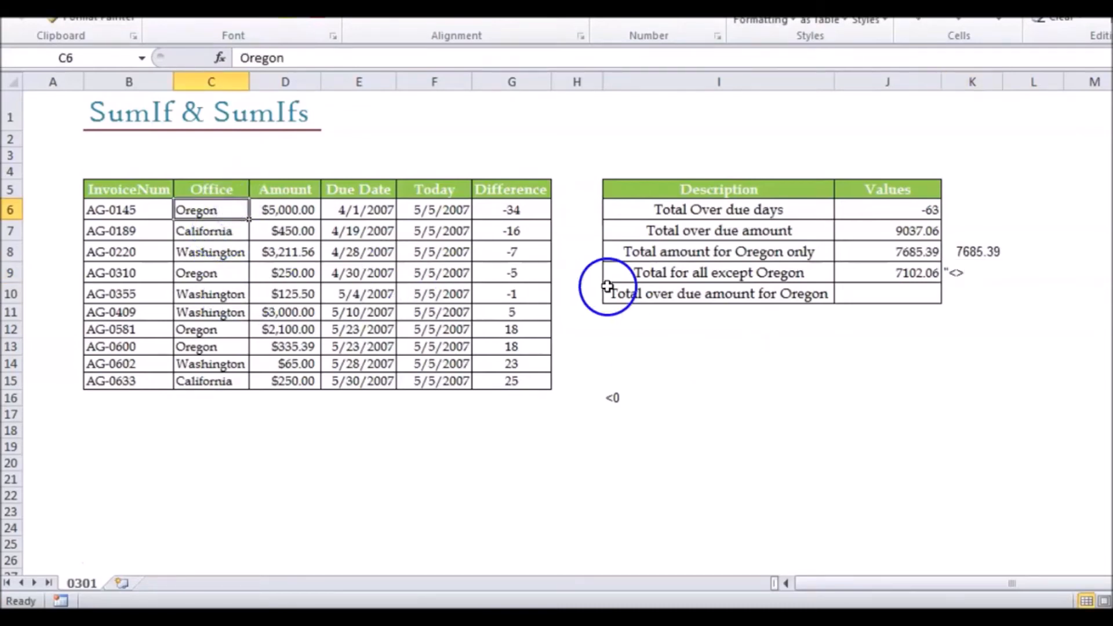
{"action": "left_click", "coordinate": [958, 275]}
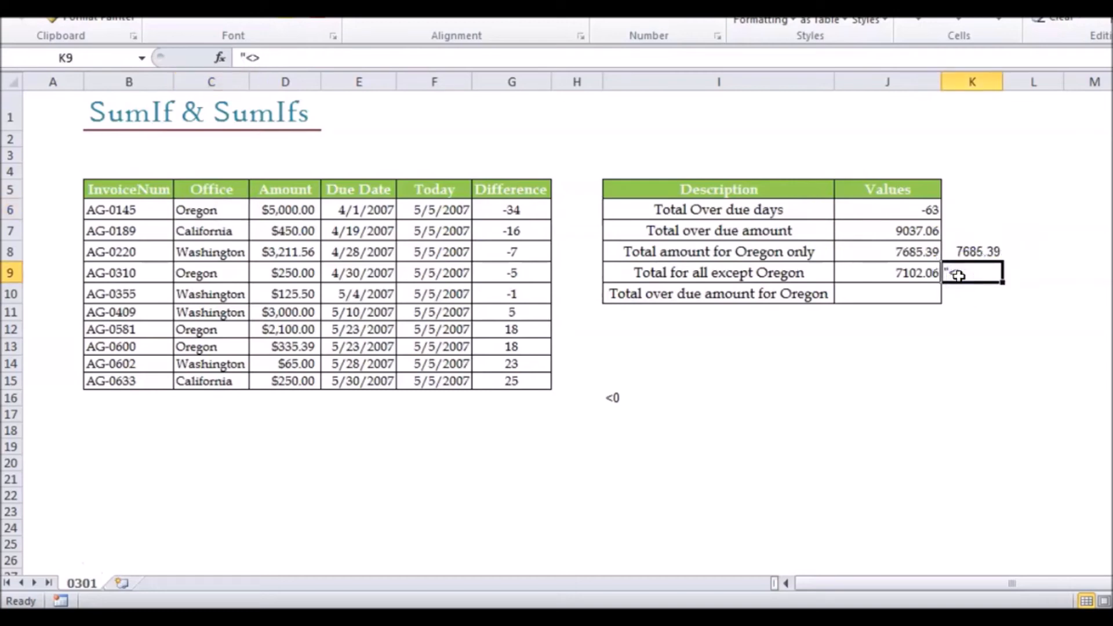
{"action": "key", "text": "Delete"}
{"action": "key", "text": "Left"}
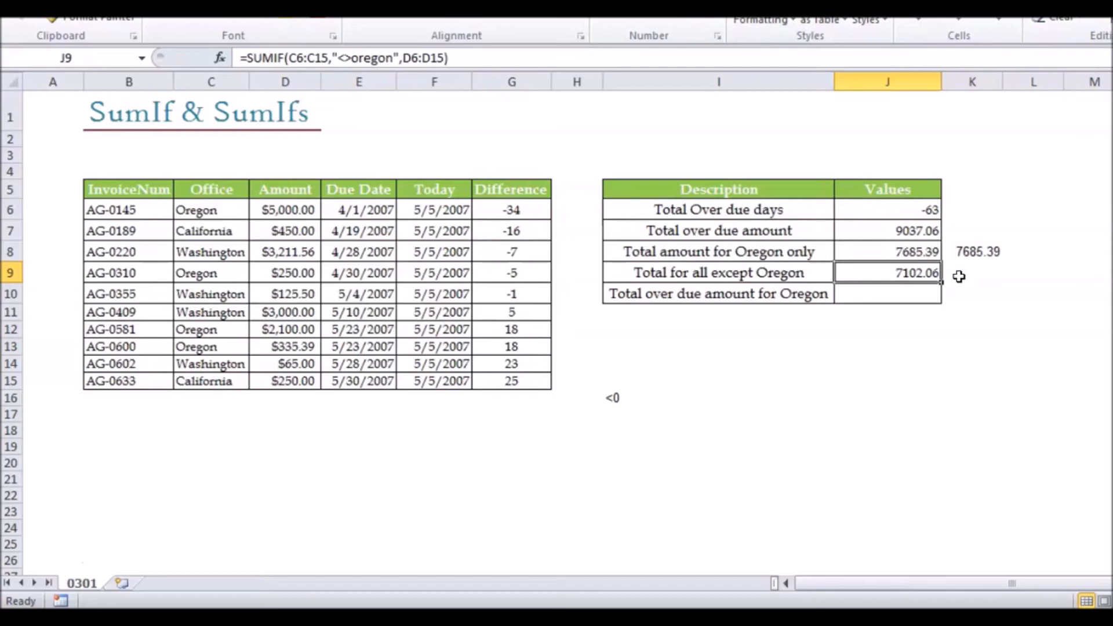
Begin a SUMIFS formula in the Total over due amount for Oregon cell J10 with sum range D6:D15
{"action": "left_click", "coordinate": [910, 293]}
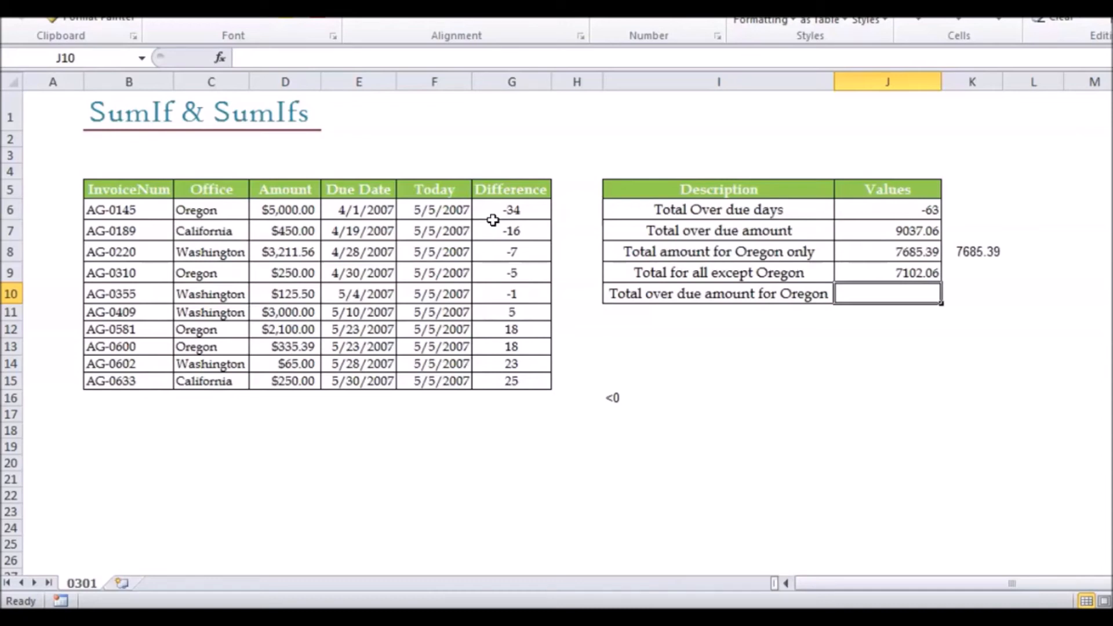
{"action": "type", "text": "=sumif"}
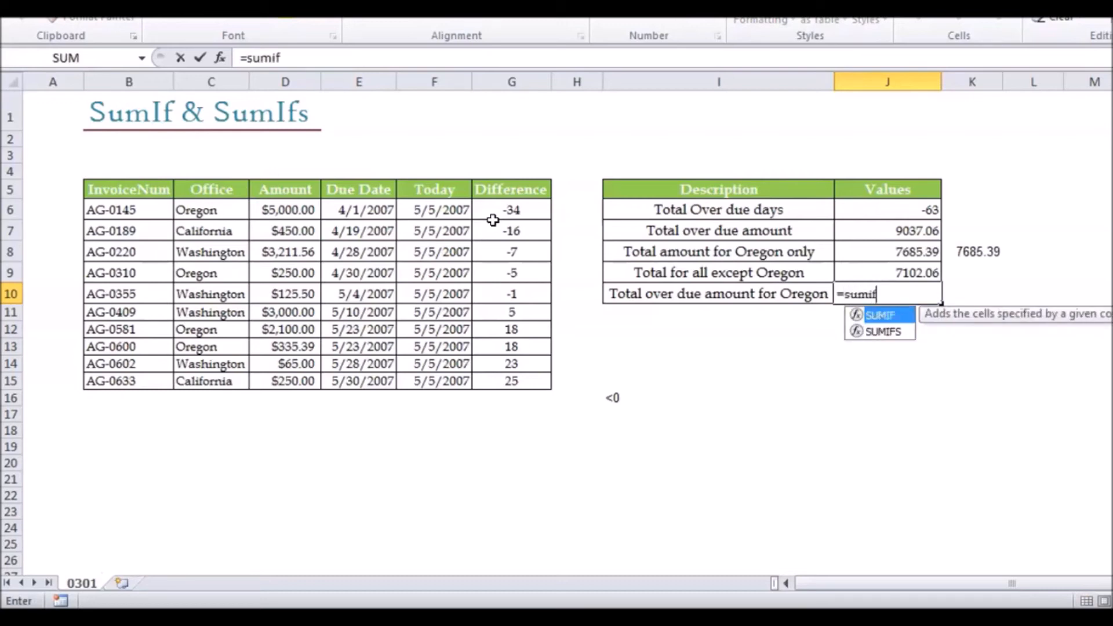
{"action": "key", "text": "Down"}
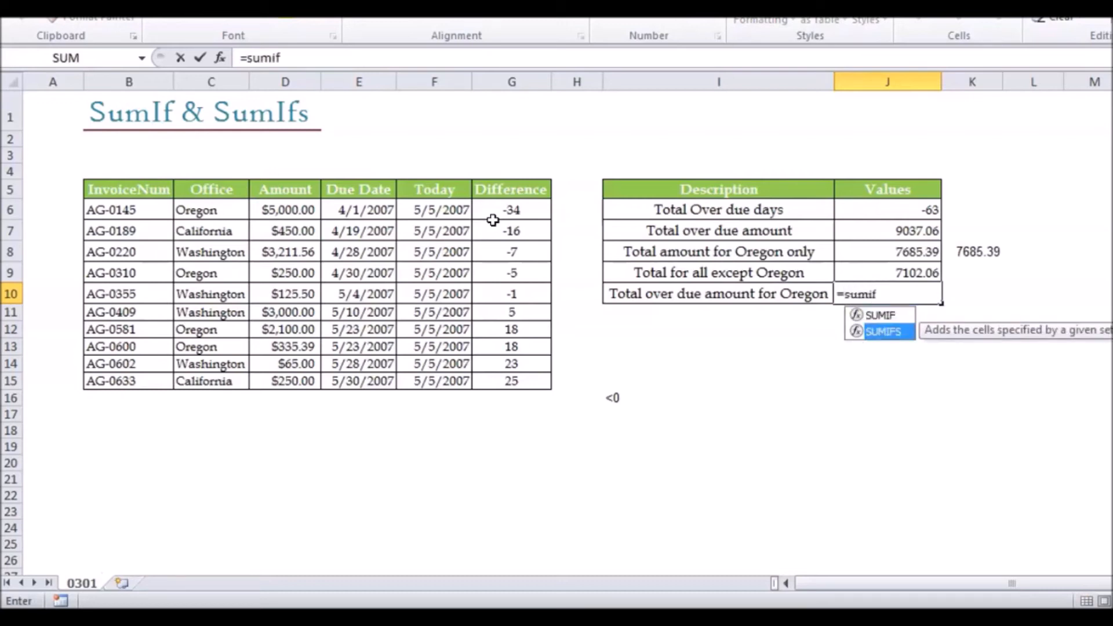
{"action": "key", "text": "Tab"}
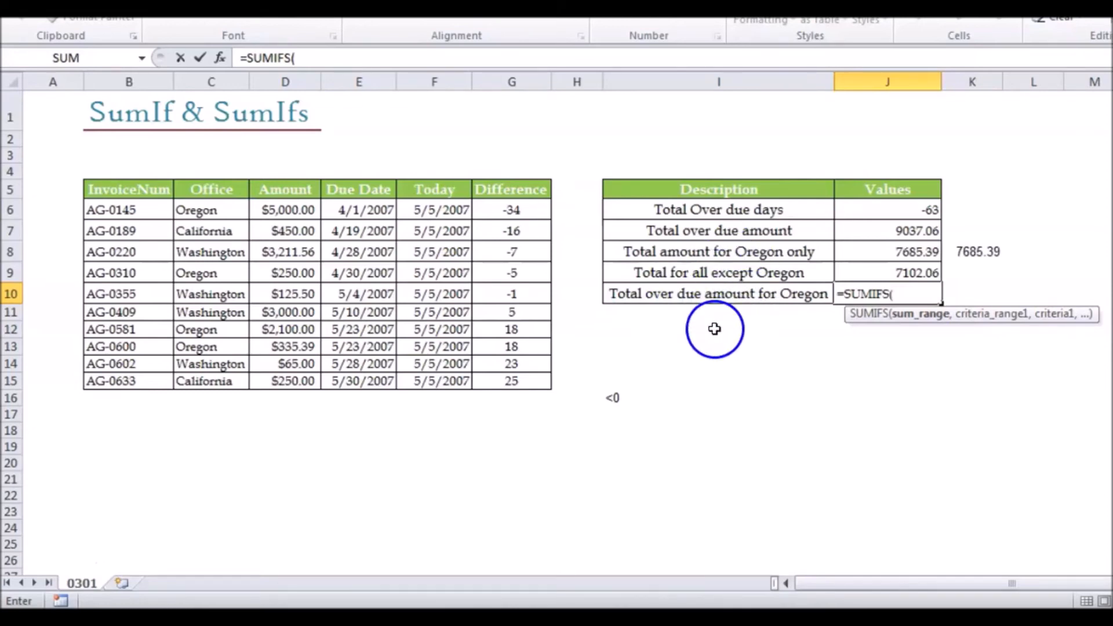
{"action": "left_click_drag", "start_coordinate": [305, 207], "coordinate": [316, 390]}
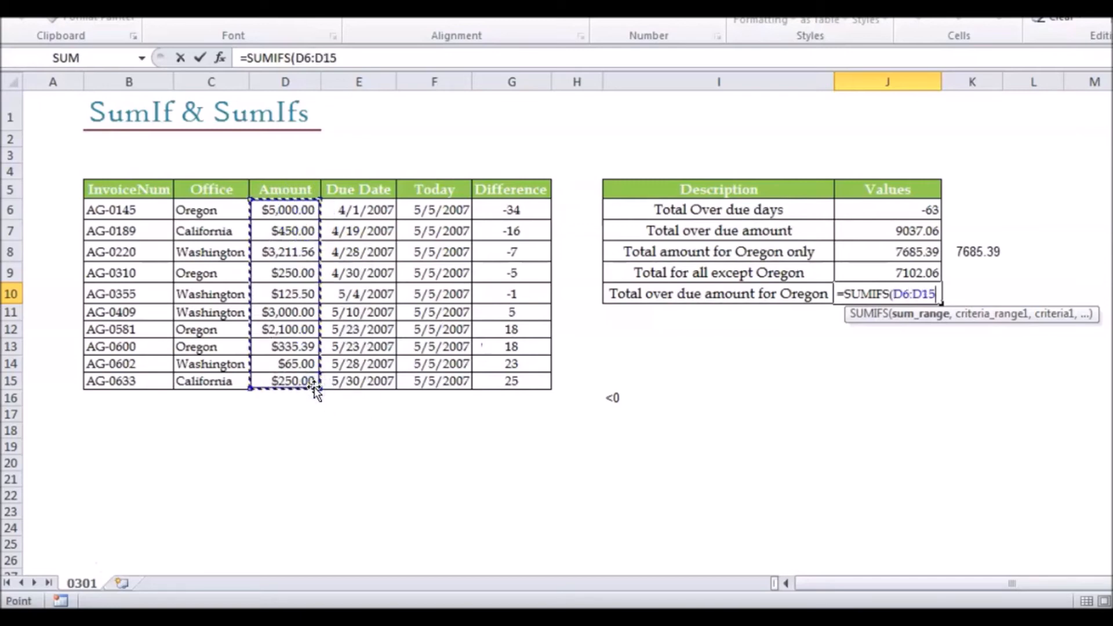
{"action": "type", "text": ","}
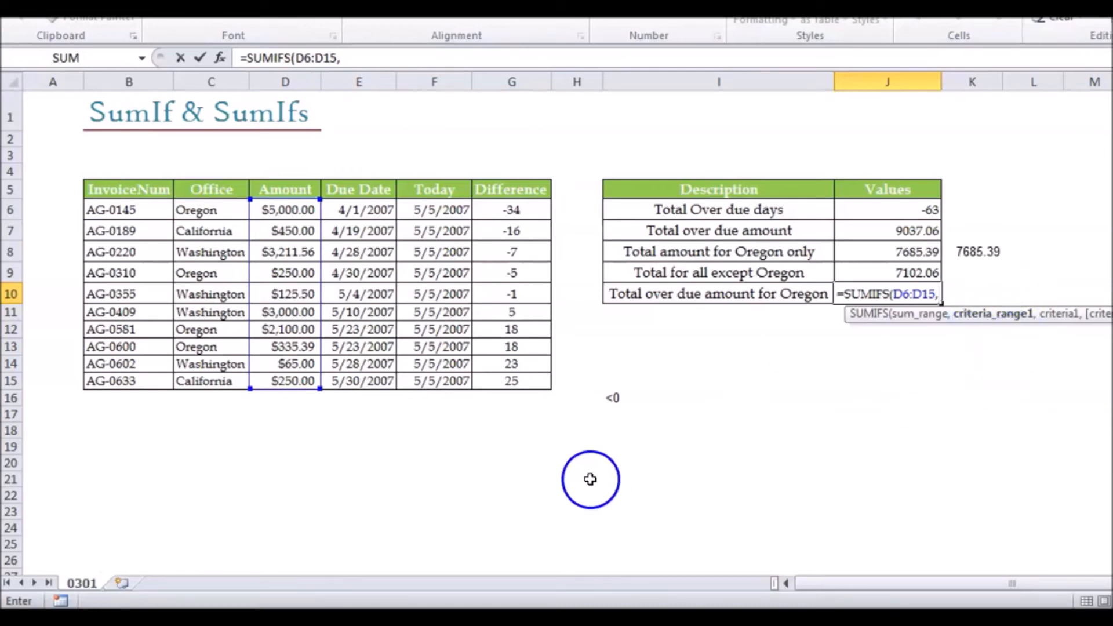
Add the Office column C6:C15 as the first criteria range in J10, with cell C6 as its criterion
{"action": "left_click_drag", "start_coordinate": [225, 210], "coordinate": [224, 372]}
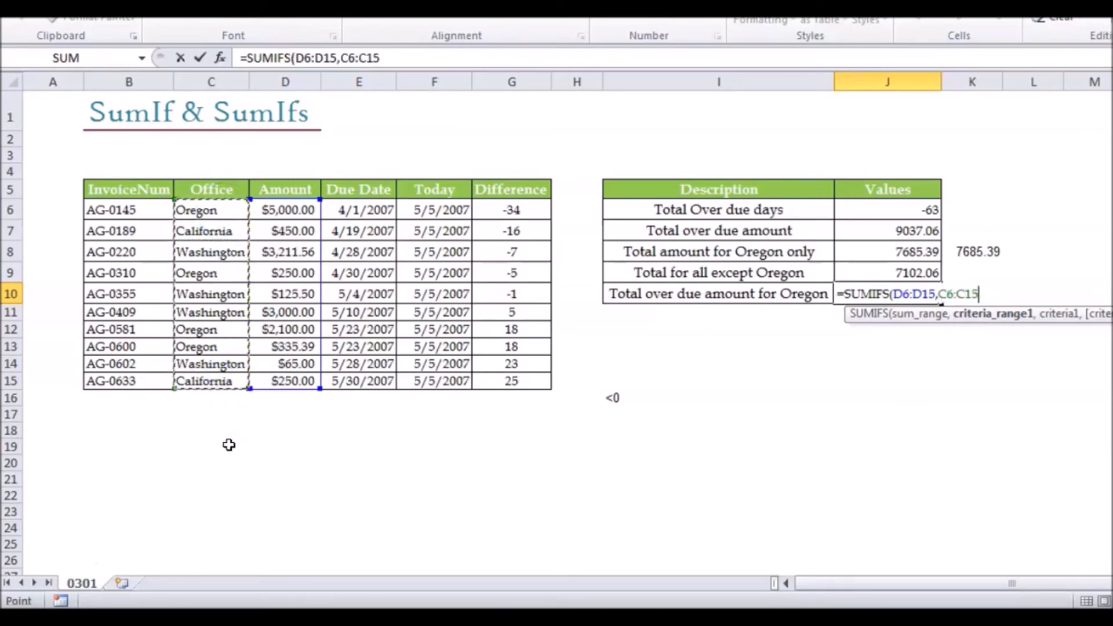
{"action": "type", "text": ","}
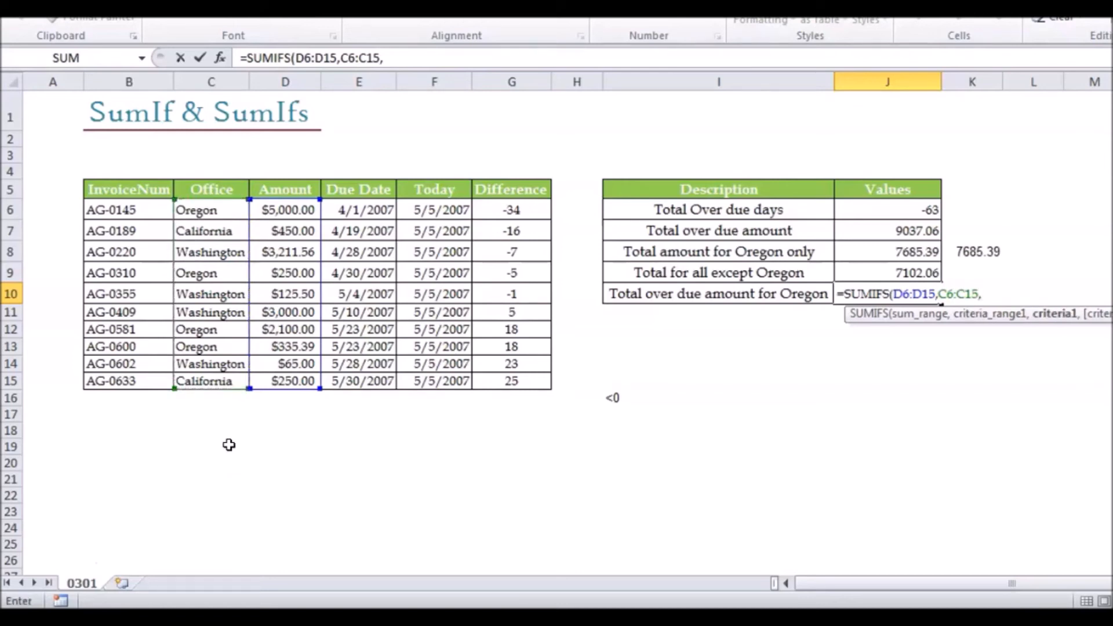
{"action": "left_click", "coordinate": [231, 210]}
{"action": "left_click", "coordinate": [206, 210]}
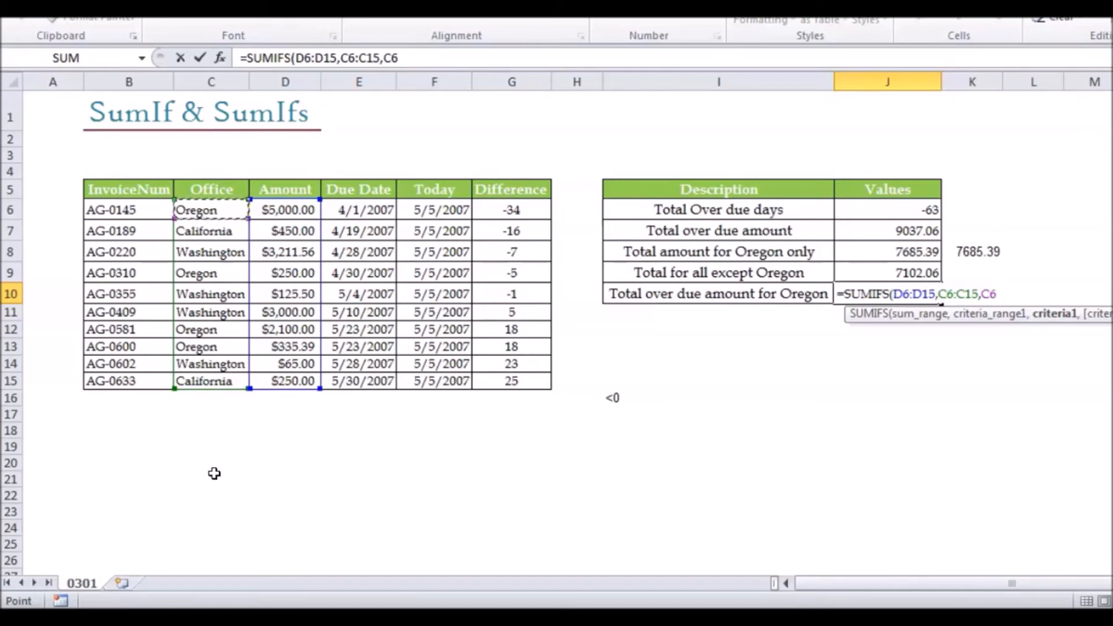
{"action": "type", "text": ","}
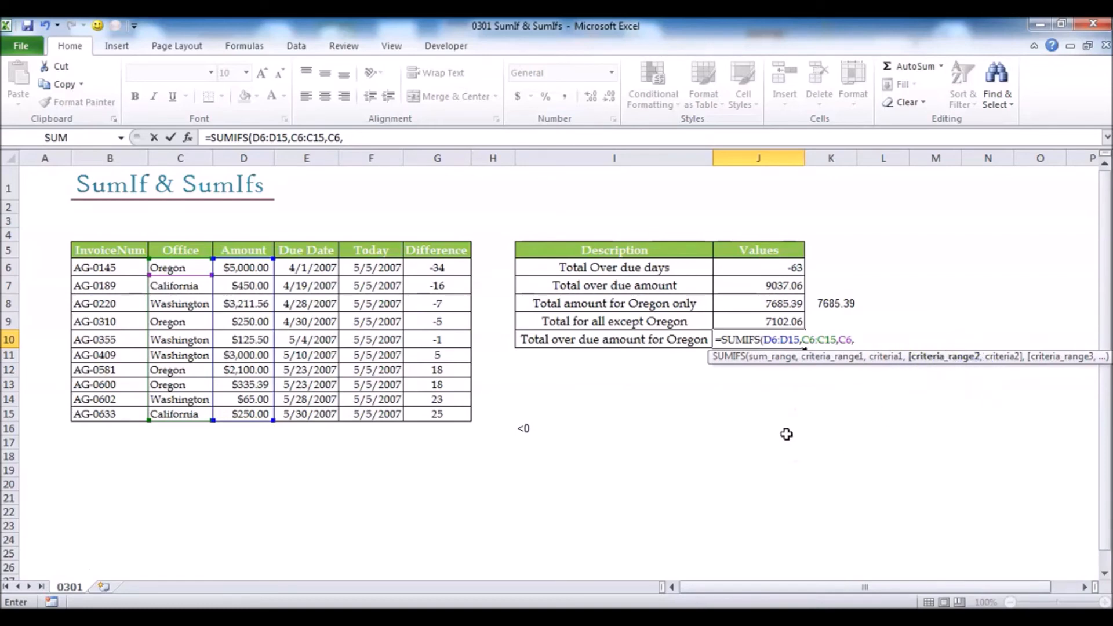
Complete the J10 formula with criteria range G6:G15 and criterion "<0", making it =SUMIFS(D6:D15,C6:C15,C6,G6:G15,"<0")
{"action": "left_click", "coordinate": [450, 268]}
{"action": "left_click_drag", "start_coordinate": [453, 283], "coordinate": [449, 414]}
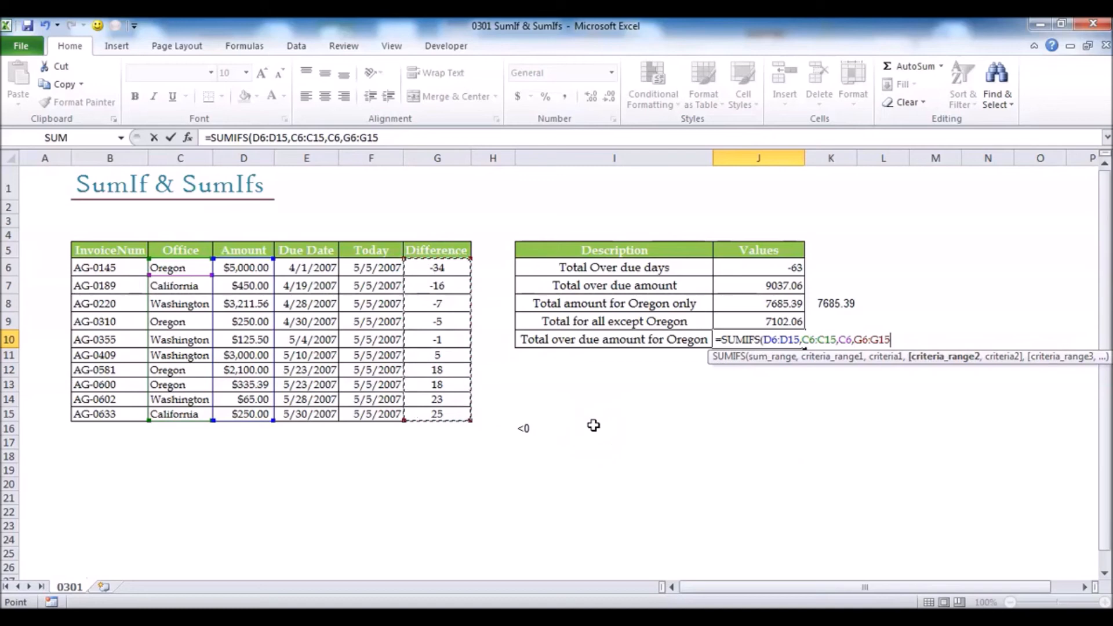
{"action": "type", "text": ","}
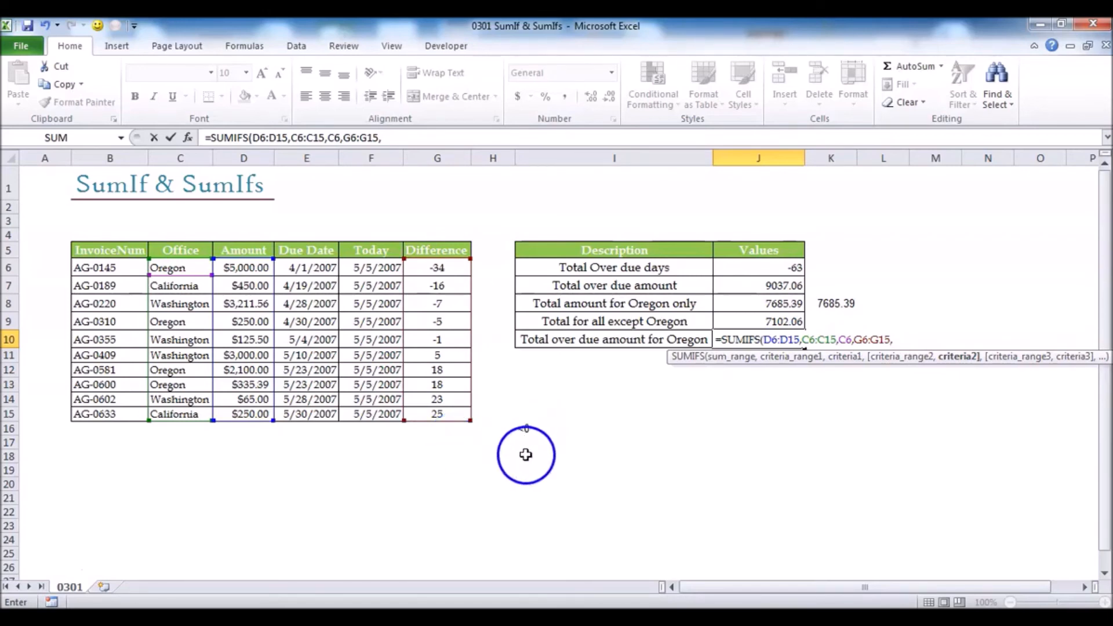
{"action": "type", "text": "\"<"}
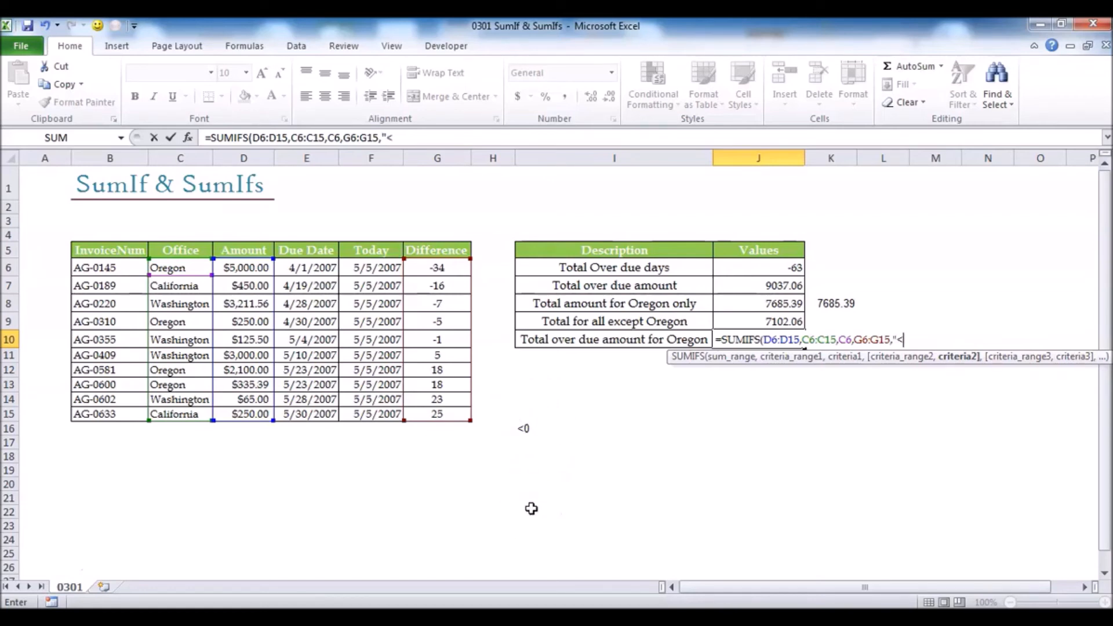
{"action": "type", "text": "0\")"}
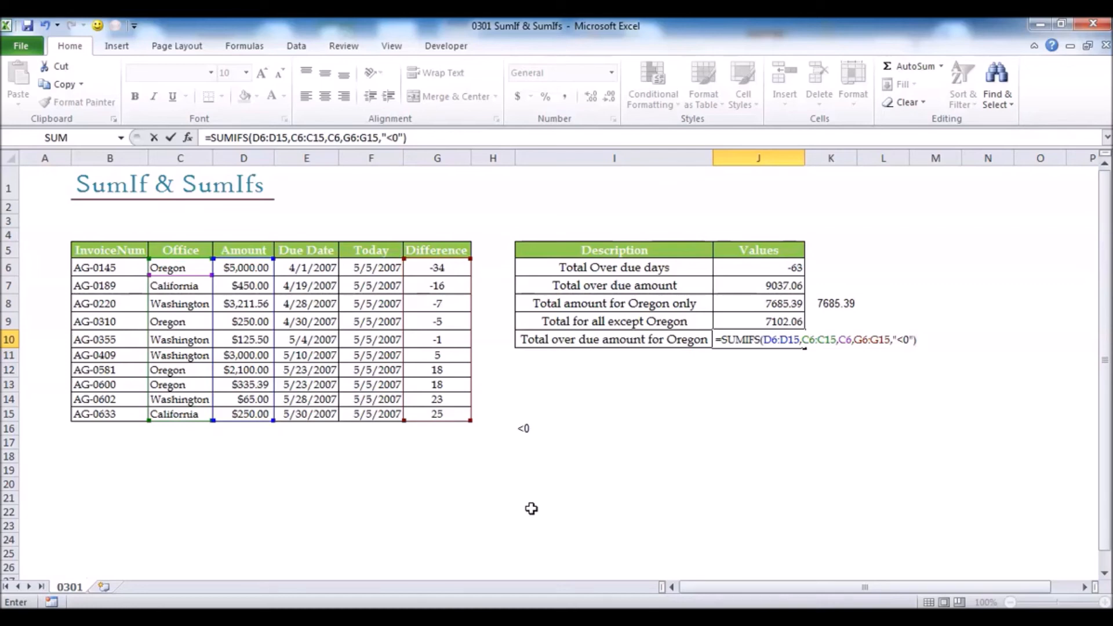
{"action": "key", "text": "Return"}
{"action": "key", "text": "Up"}
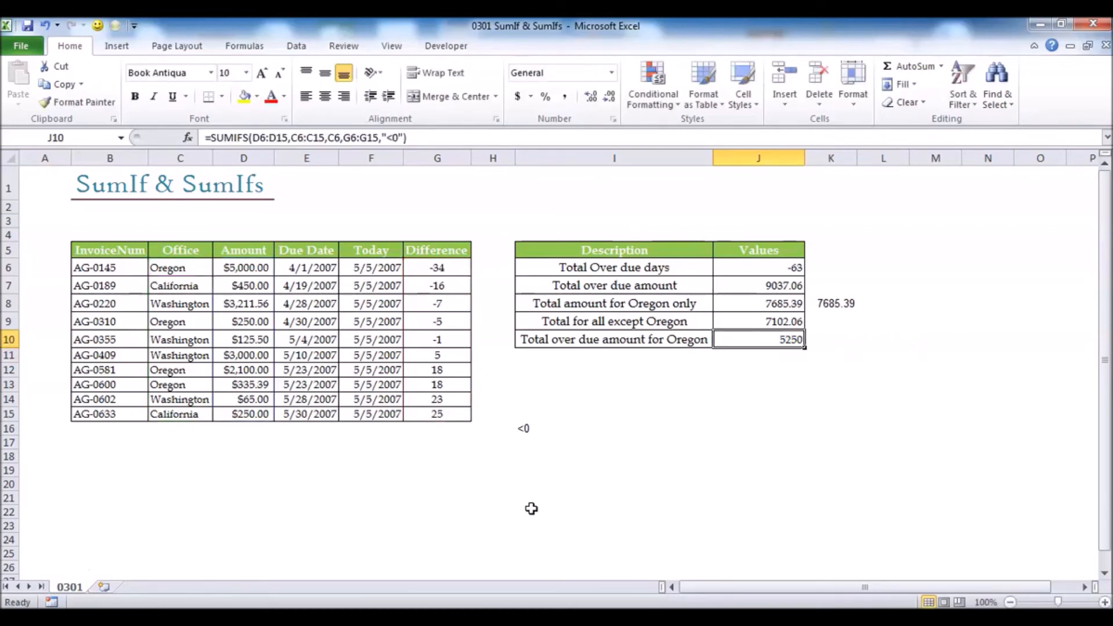
Compare the sum of the overdue Oregon amounts in D6 and D9 with the total in J10
{"action": "left_click", "coordinate": [237, 269]}
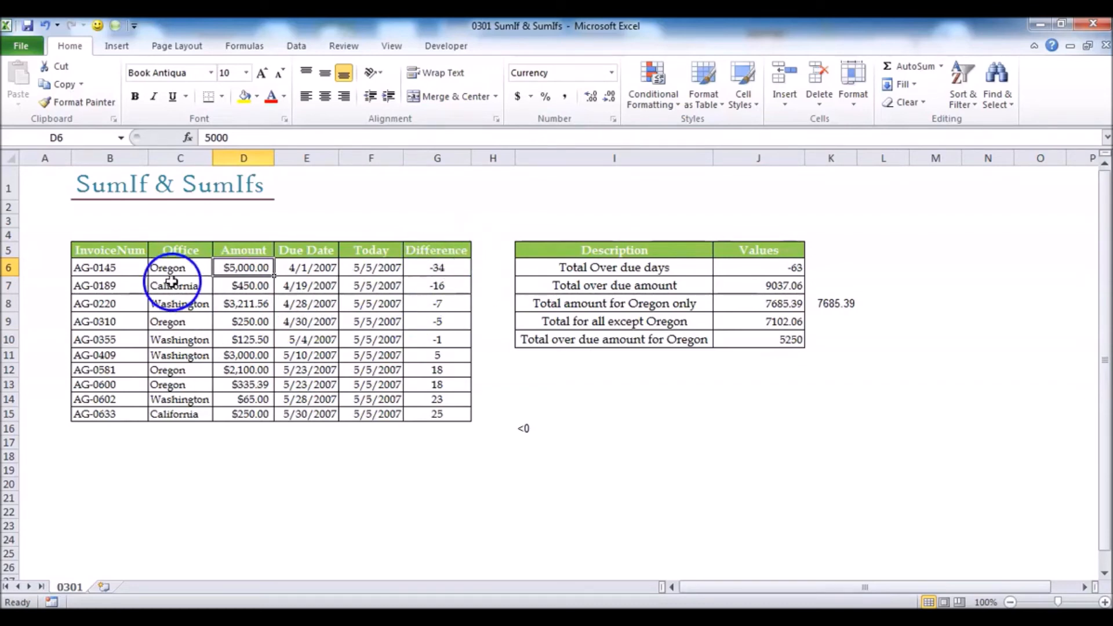
{"action": "left_click", "coordinate": [242, 323], "text": "ctrl"}
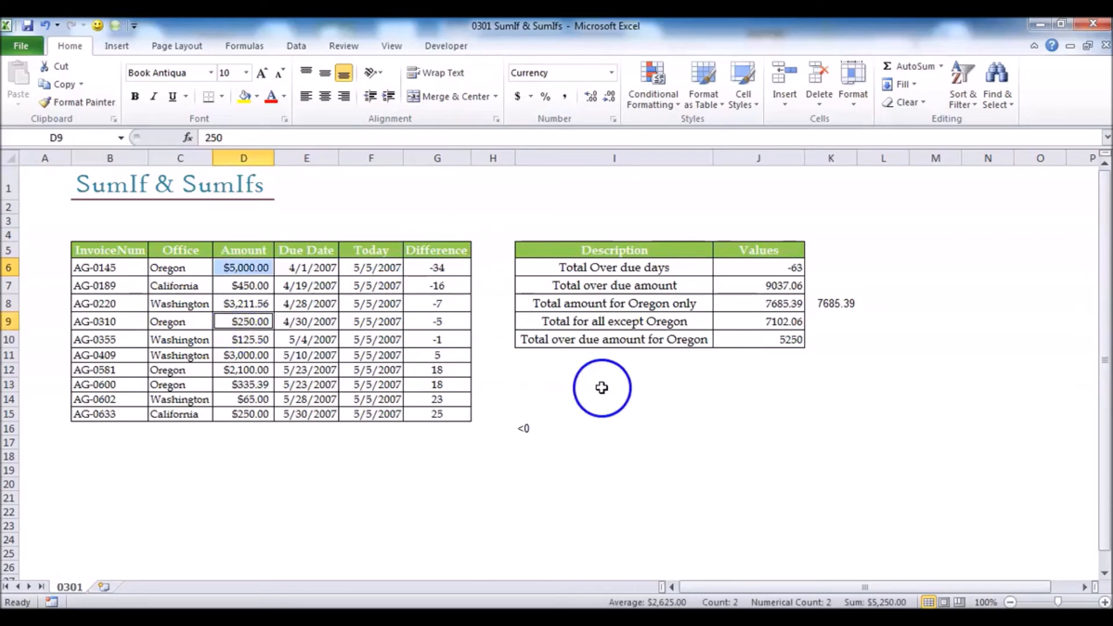
{"action": "left_click", "coordinate": [790, 341]}
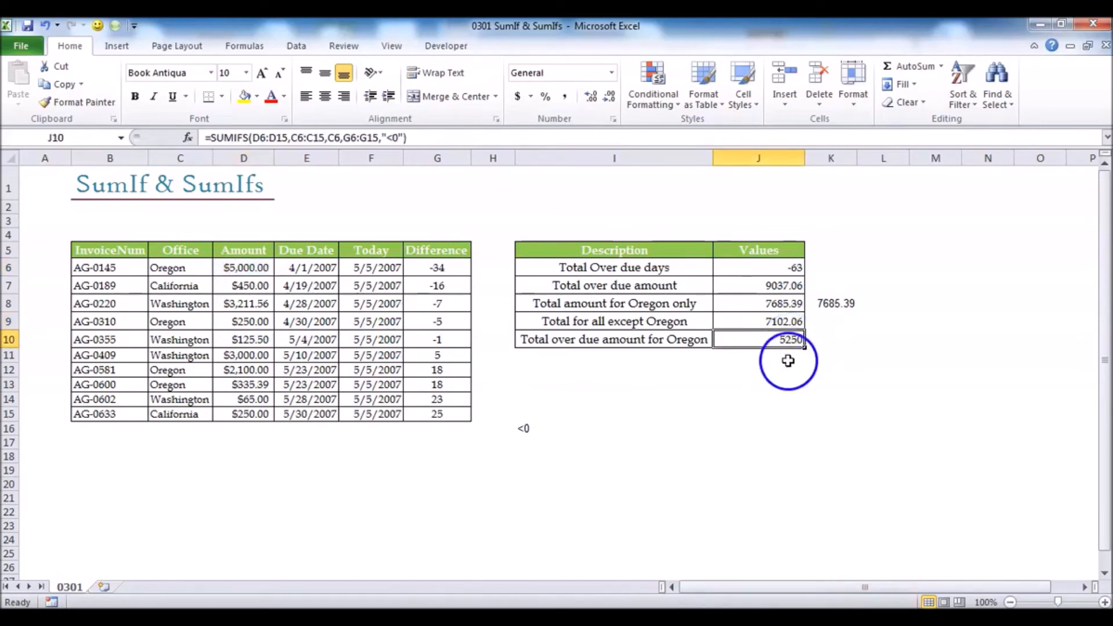
{"action": "left_click", "coordinate": [784, 357]}
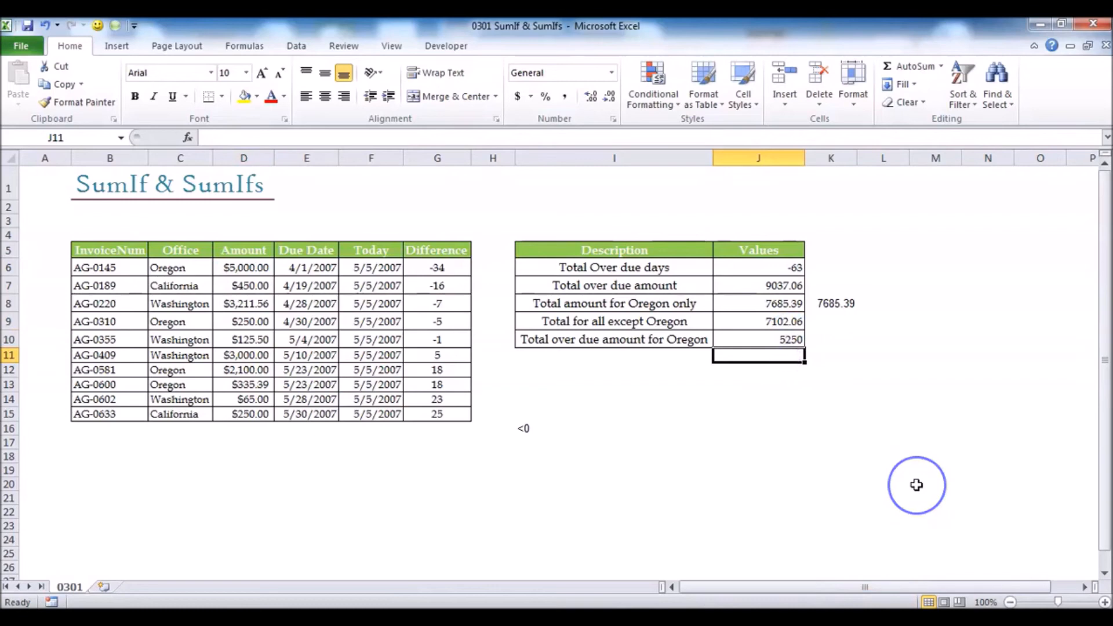
{"action": "type", "text": "=sumif"}
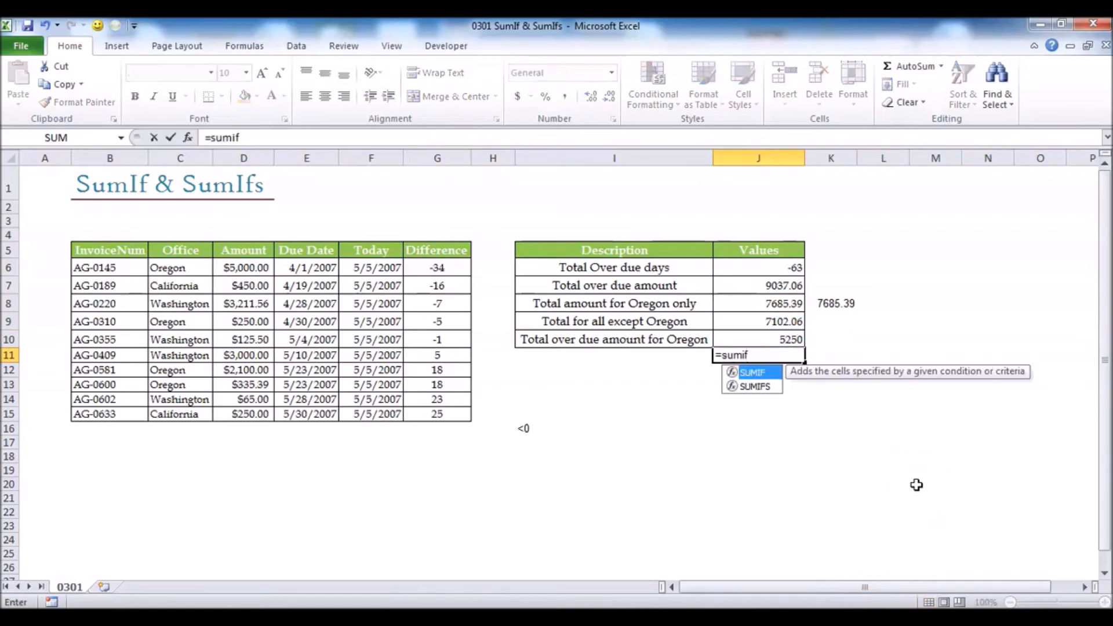
{"action": "key", "text": "Down"}
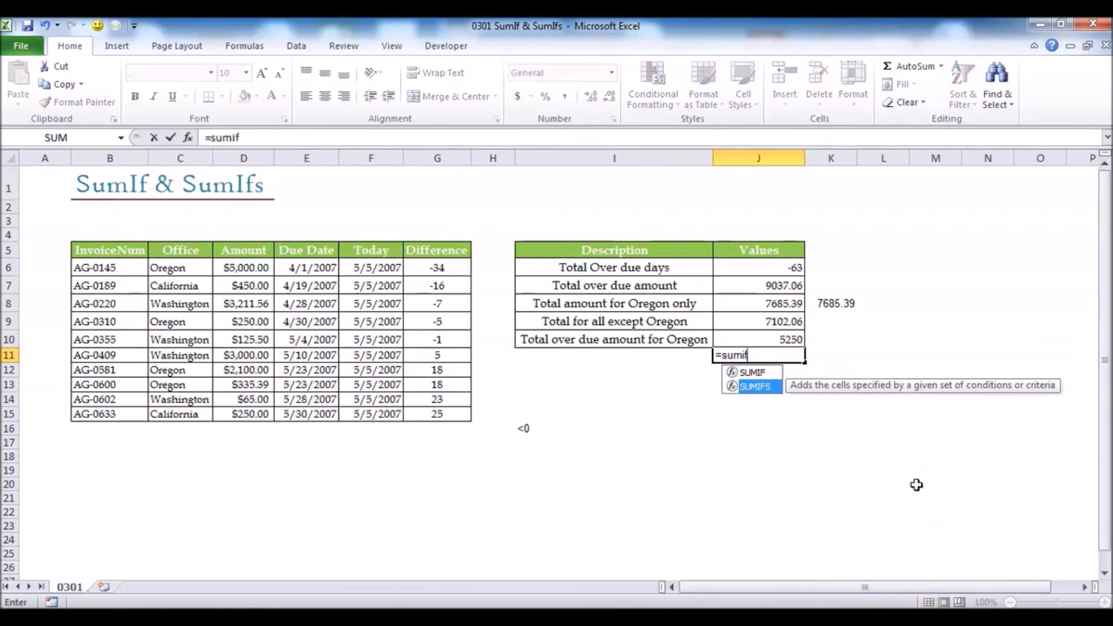
{"action": "key", "text": "Tab"}
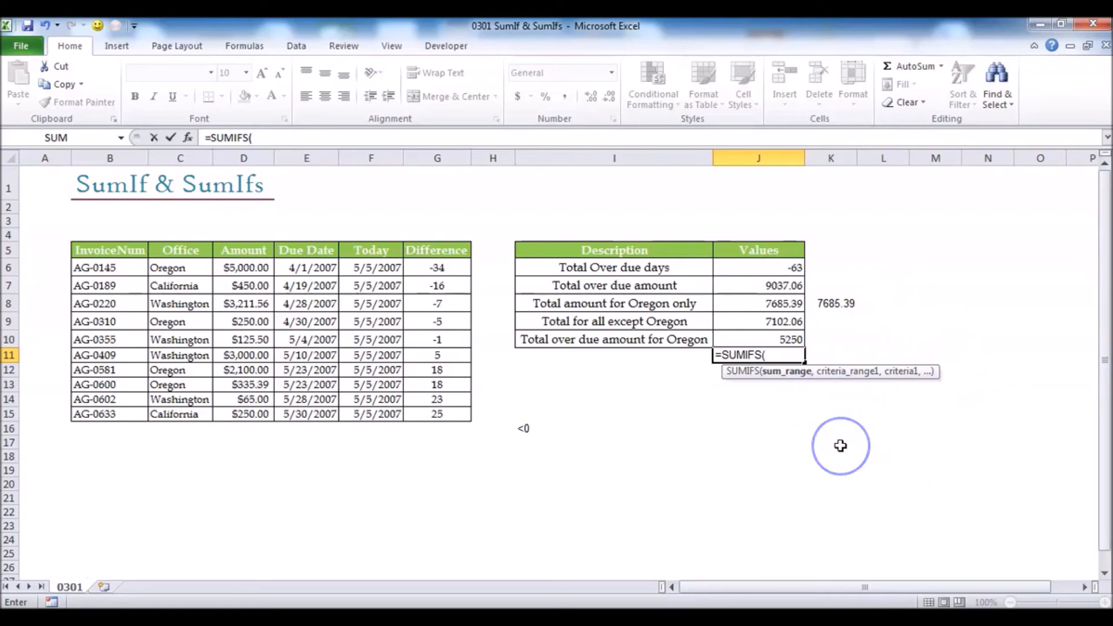
{"action": "type", "text": ",,"}
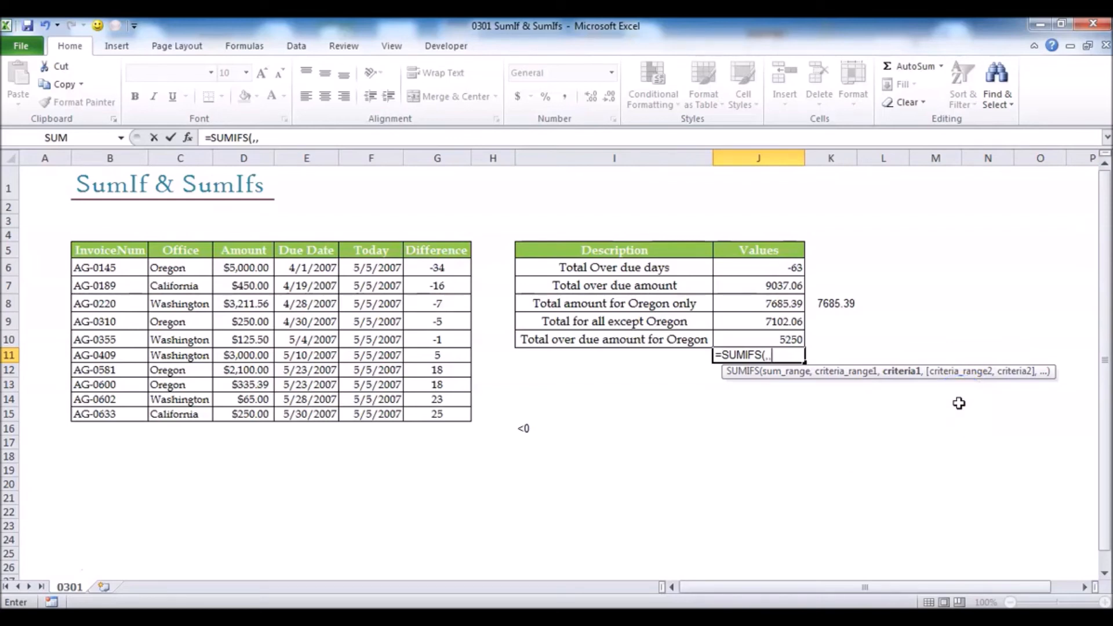
{"action": "key", "text": "Escape"}
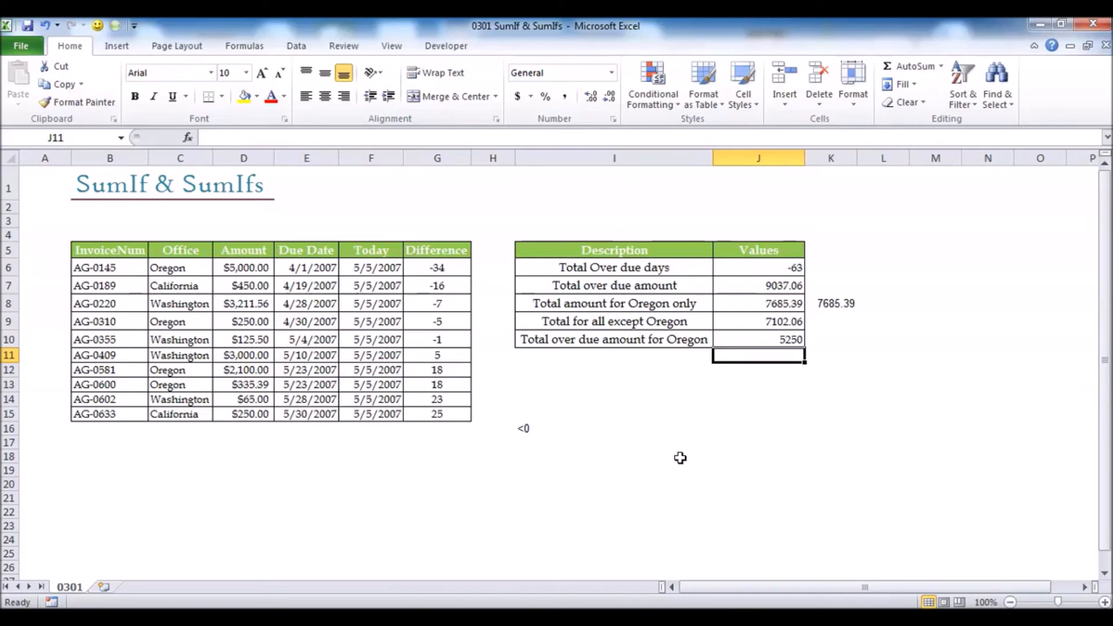
{"action": "left_click", "coordinate": [755, 266]}
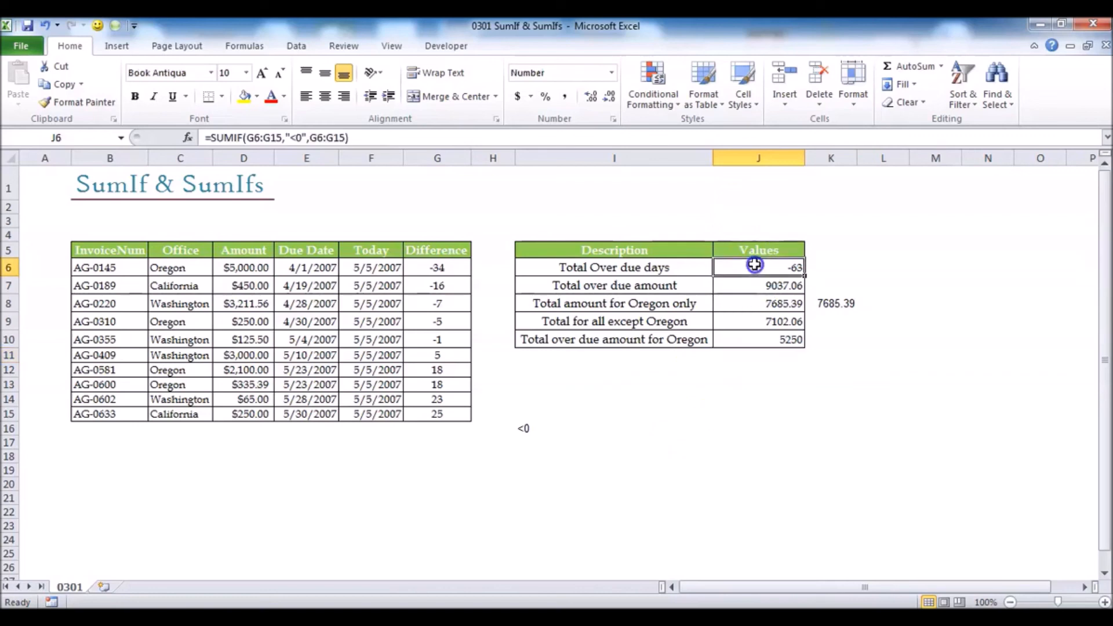
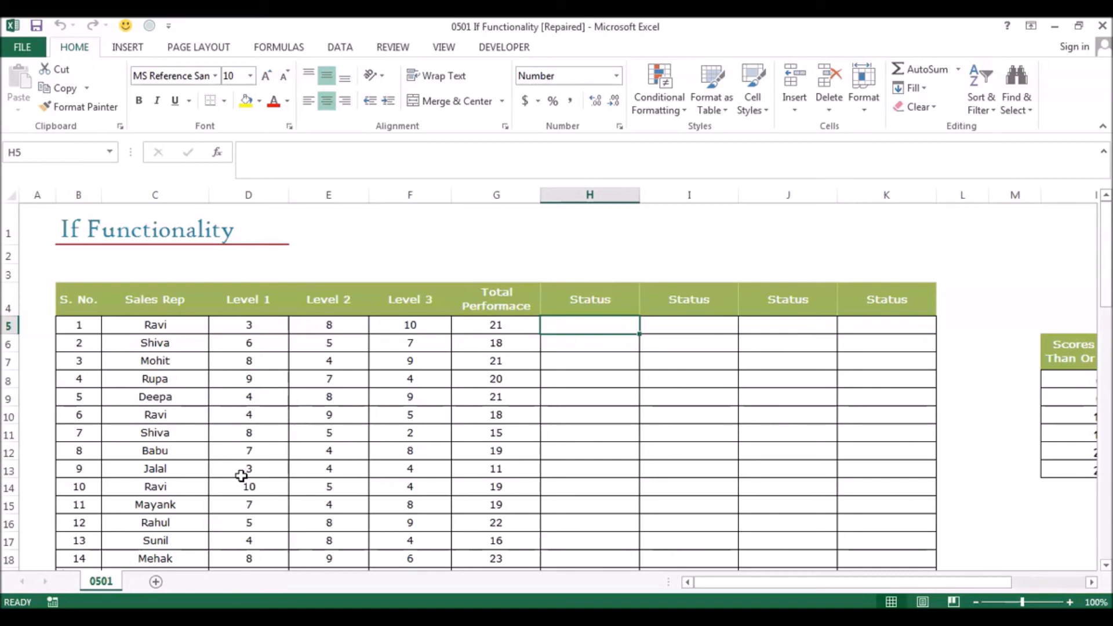
Review the Sales Rep records in the If Functionality workbook from first to last and select the first Status cell H5
{"action": "left_click", "coordinate": [162, 325]}
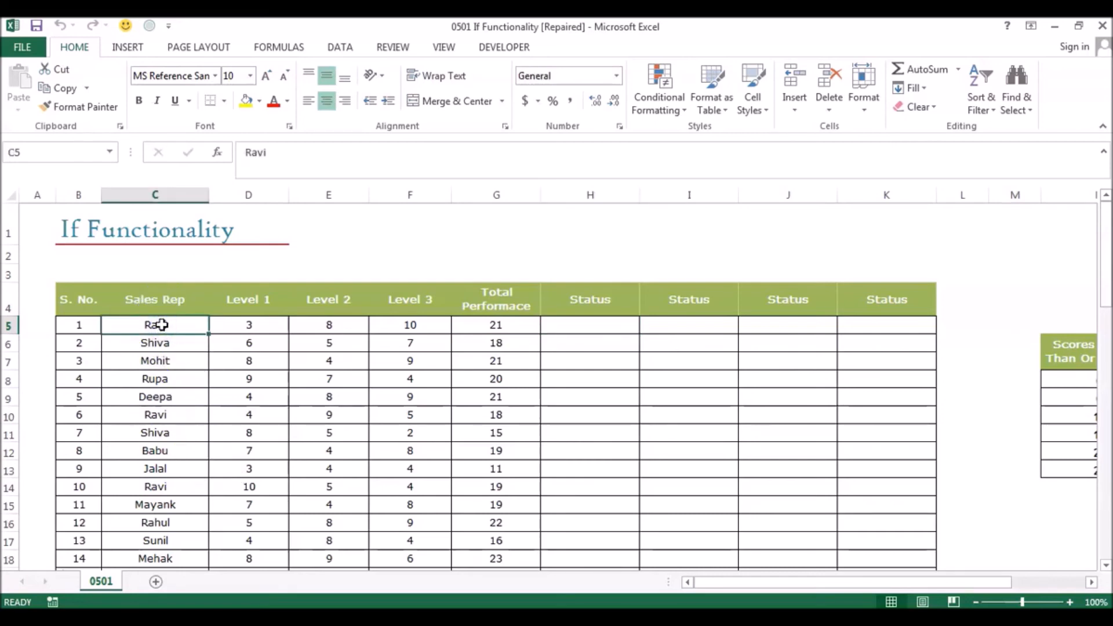
{"action": "key", "text": "ctrl+Down"}
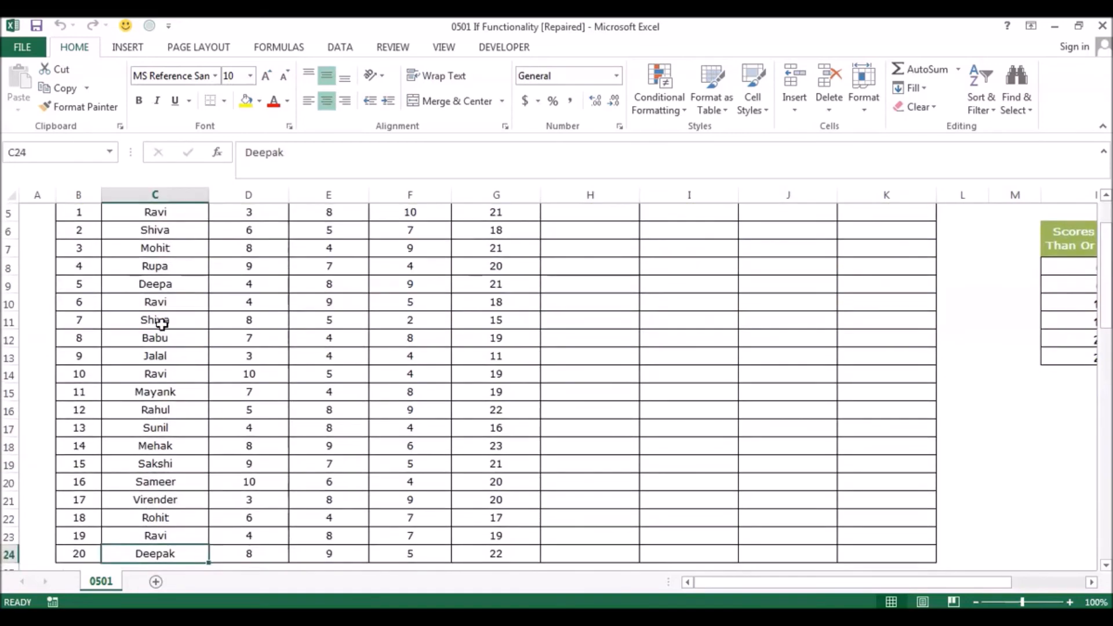
{"action": "key", "text": "ctrl+Up"}
{"action": "key", "text": "Down"}
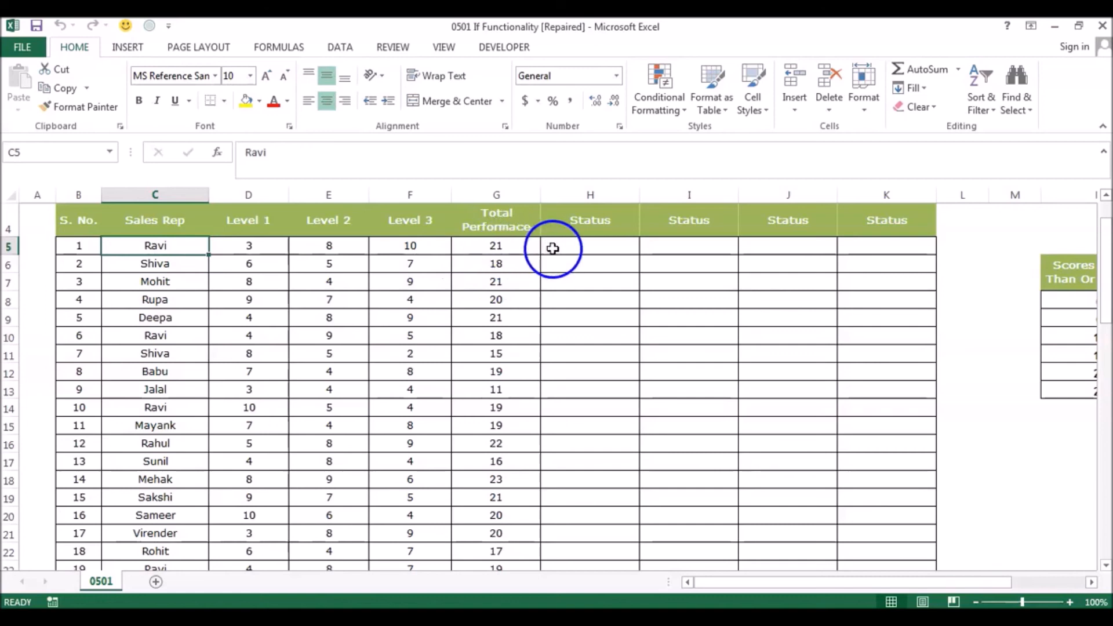
{"action": "left_click", "coordinate": [553, 248]}
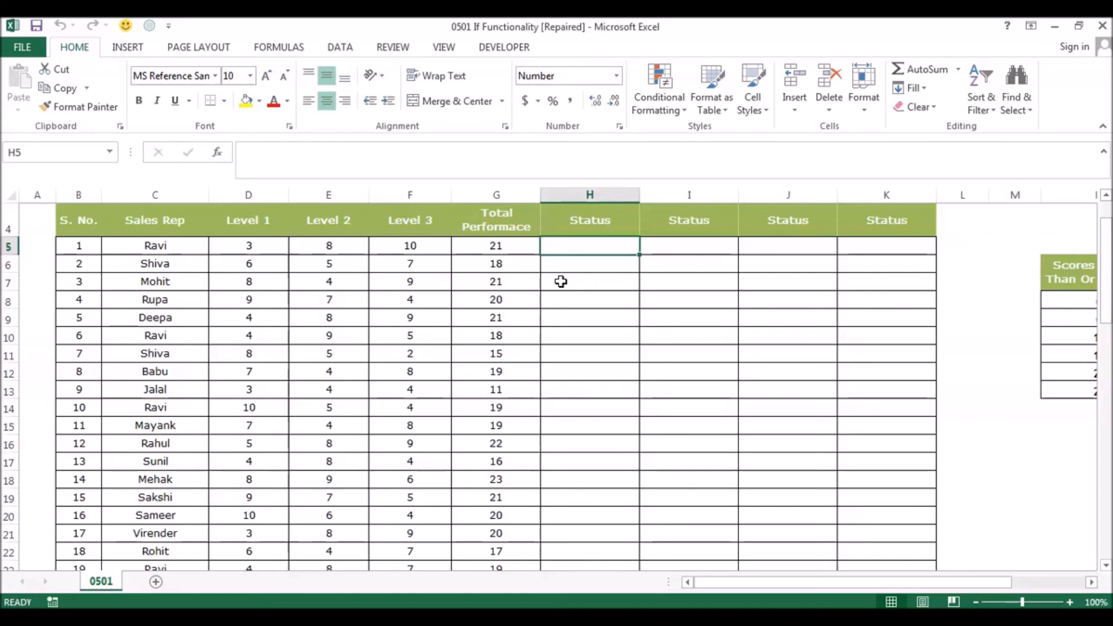
Start an IF formula in the first Status cell H5 with the logical test G5>=15
{"action": "type", "text": "="}
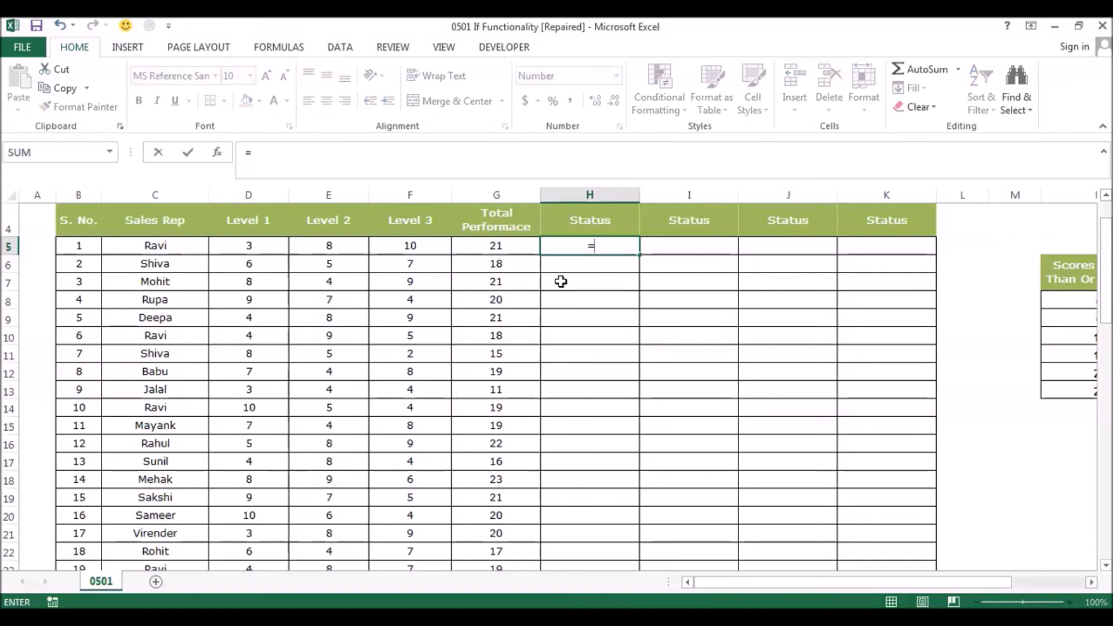
{"action": "type", "text": "if"}
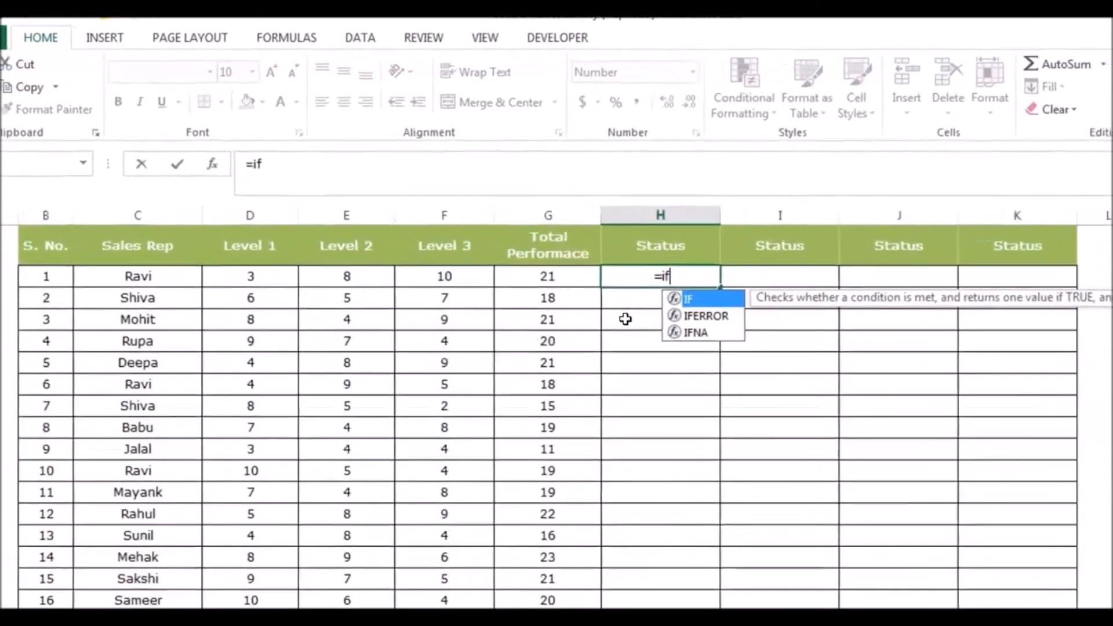
{"action": "key", "text": "Tab"}
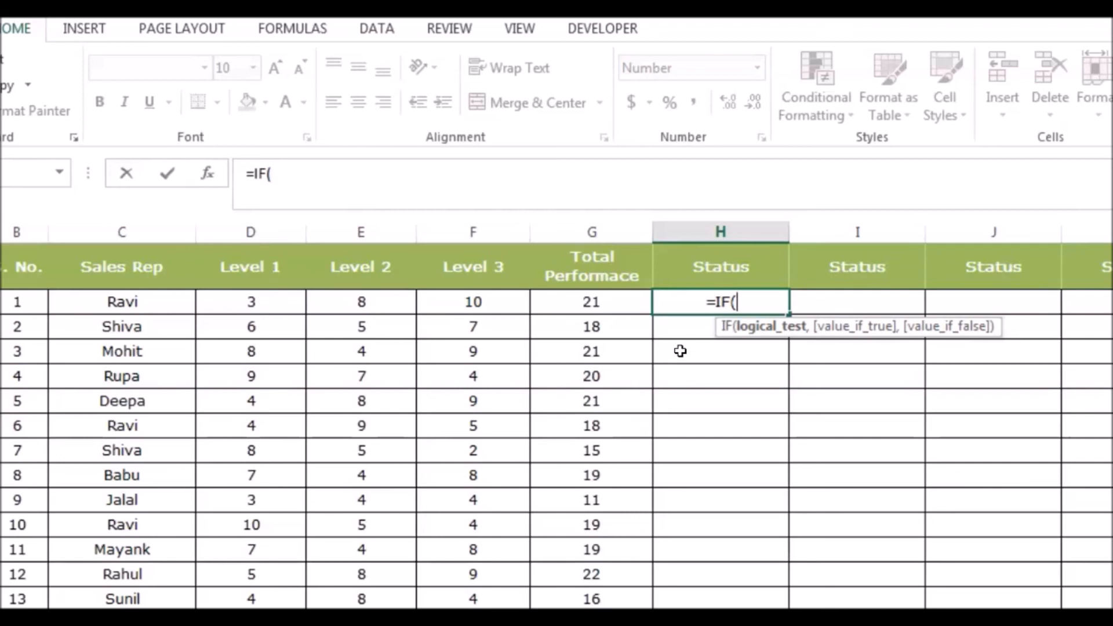
{"action": "left_click", "coordinate": [599, 305]}
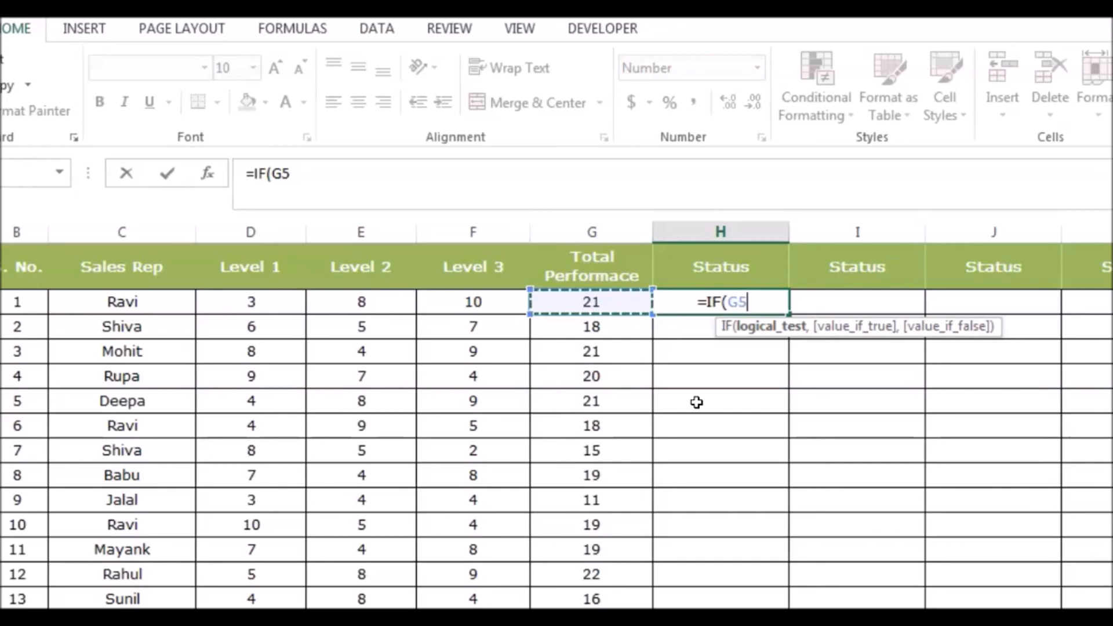
{"action": "type", "text": ">="}
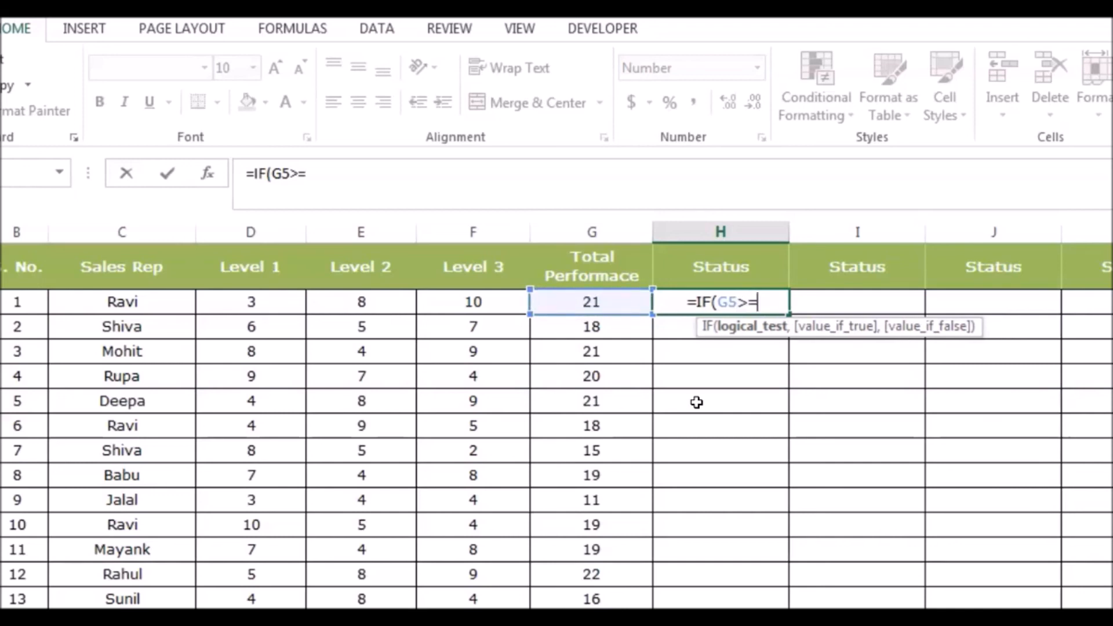
{"action": "type", "text": "15"}
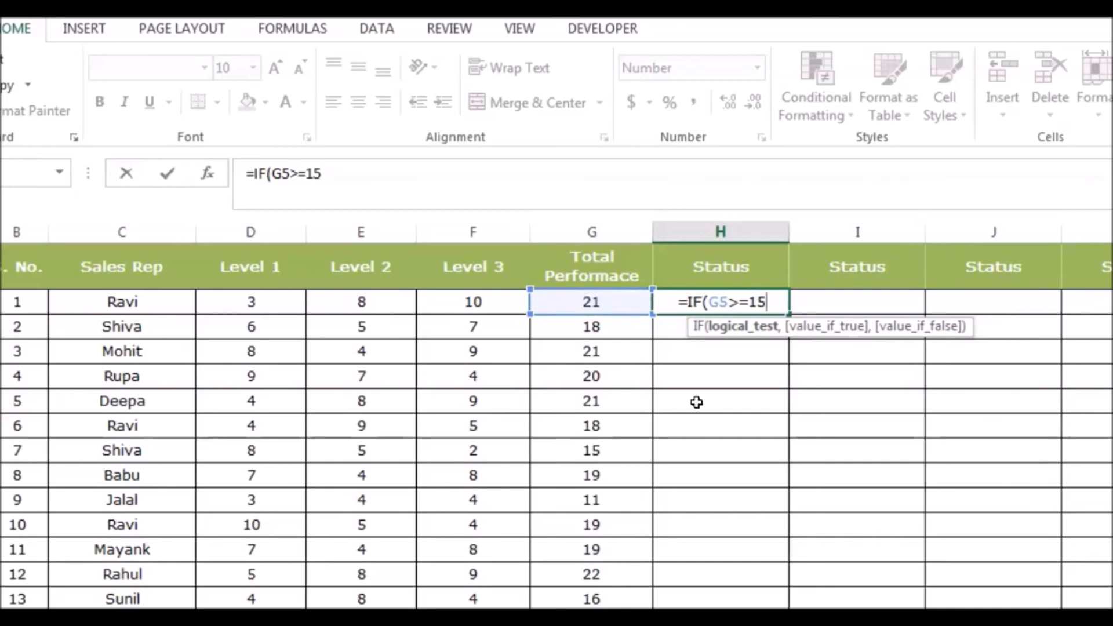
{"action": "type", "text": ","}
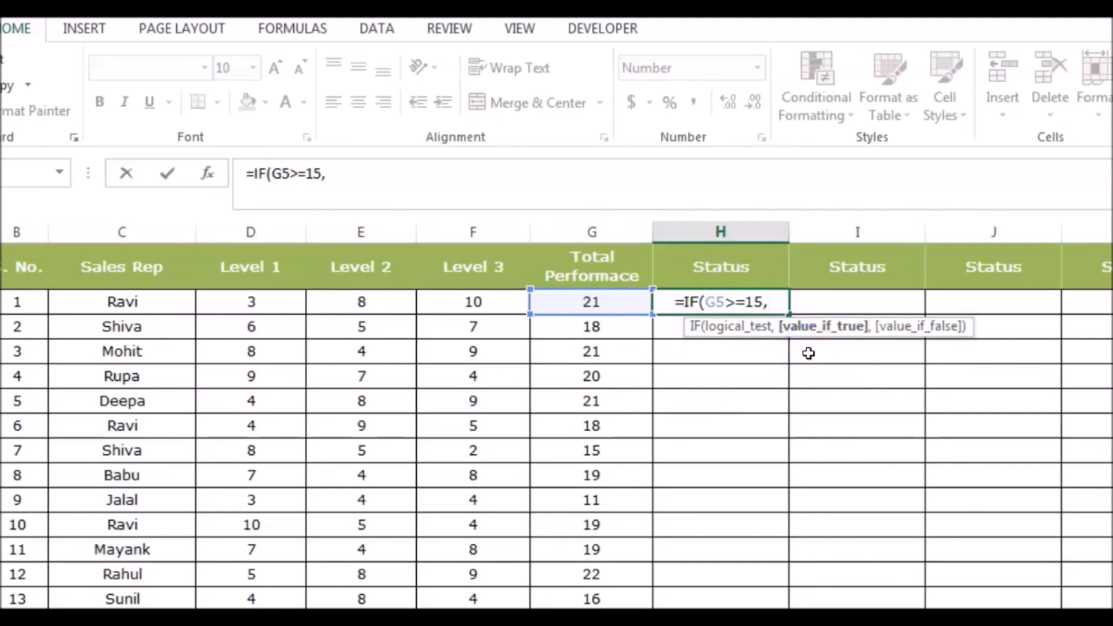
Set "Qualified" as the value if true in the H5 IF formula
{"action": "type", "text": "\"Qualii"}
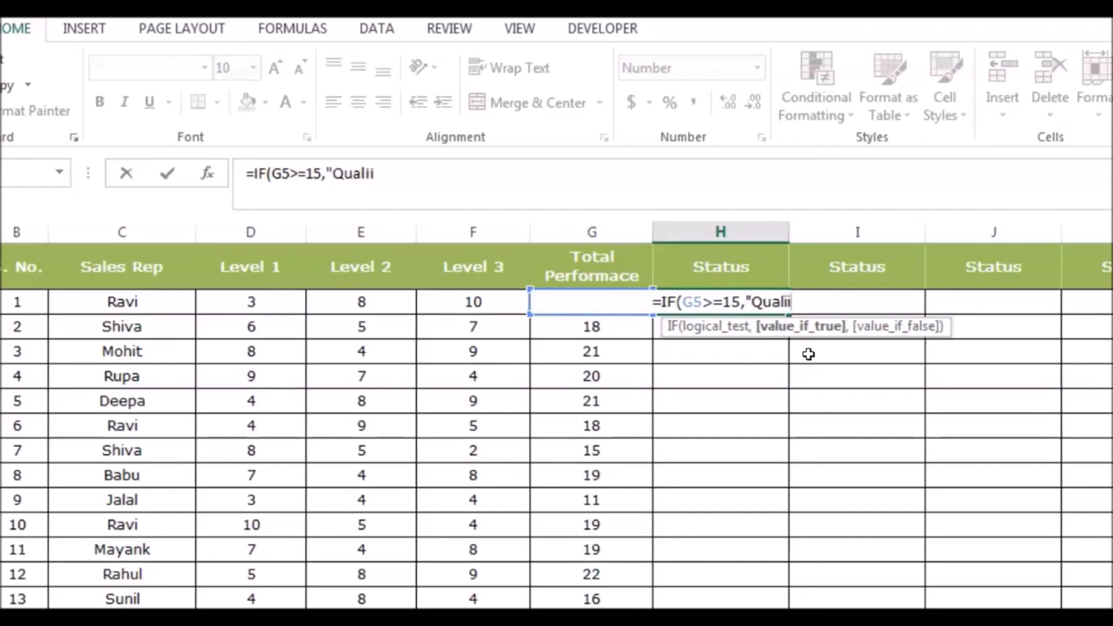
{"action": "key", "text": "BackSpace"}
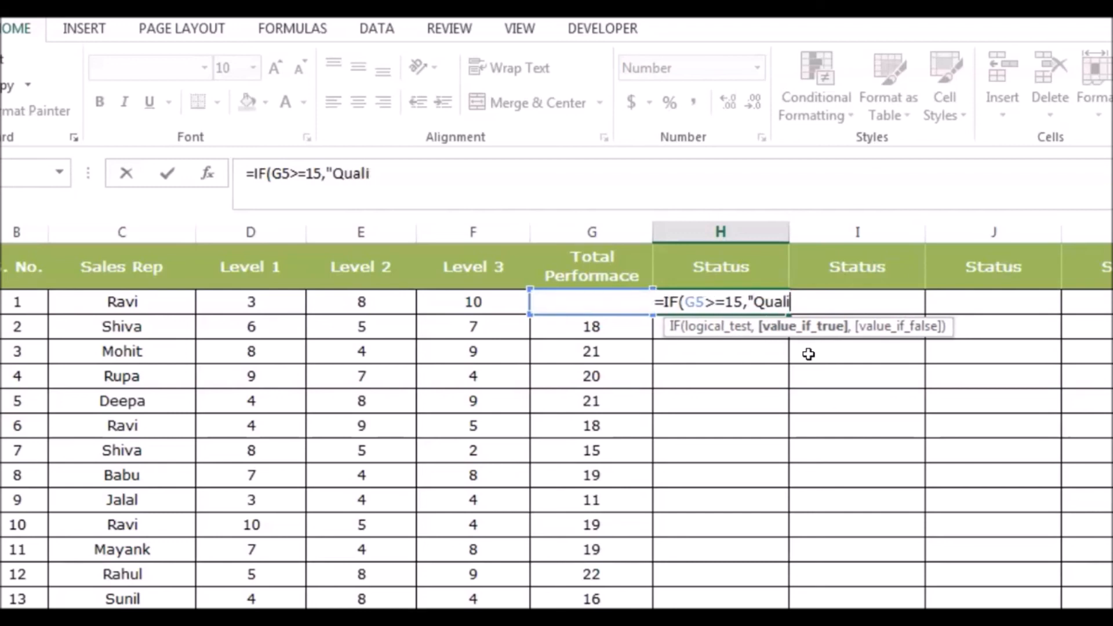
{"action": "type", "text": "fied\""}
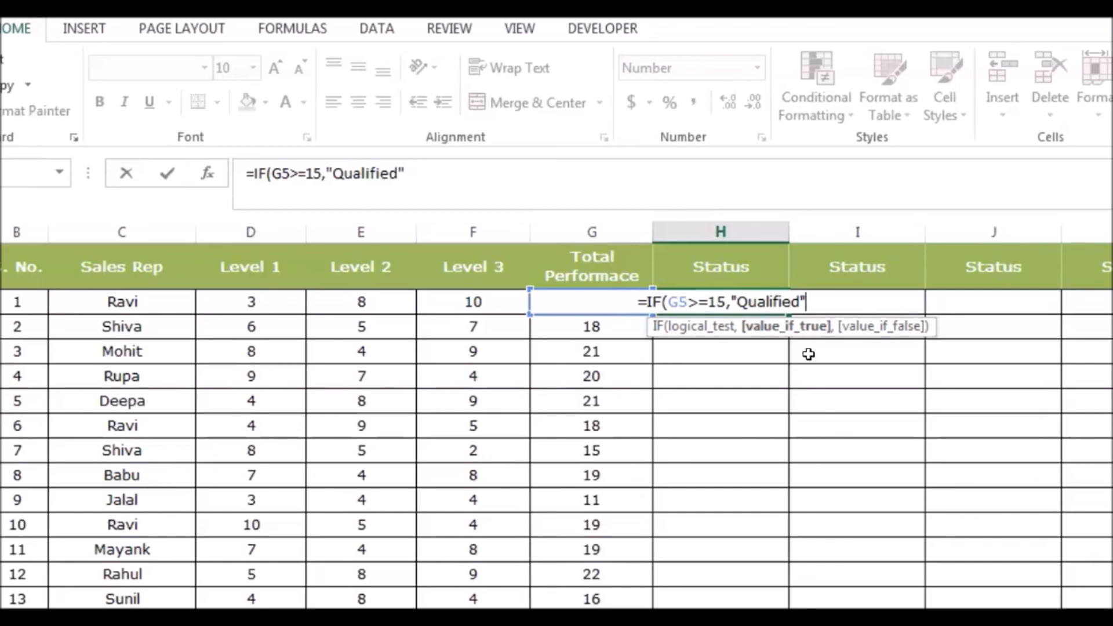
{"action": "type", "text": ","}
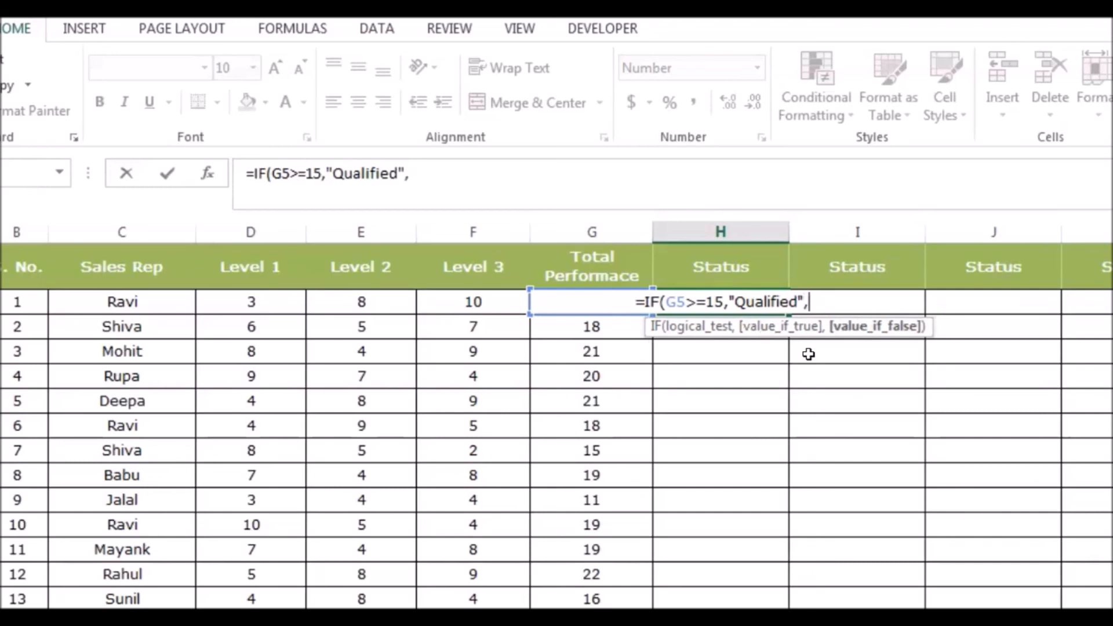
Finish the H5 formula with "Disqualified" as the value if false and fill it down the Status column to H24
{"action": "type", "text": "\""}
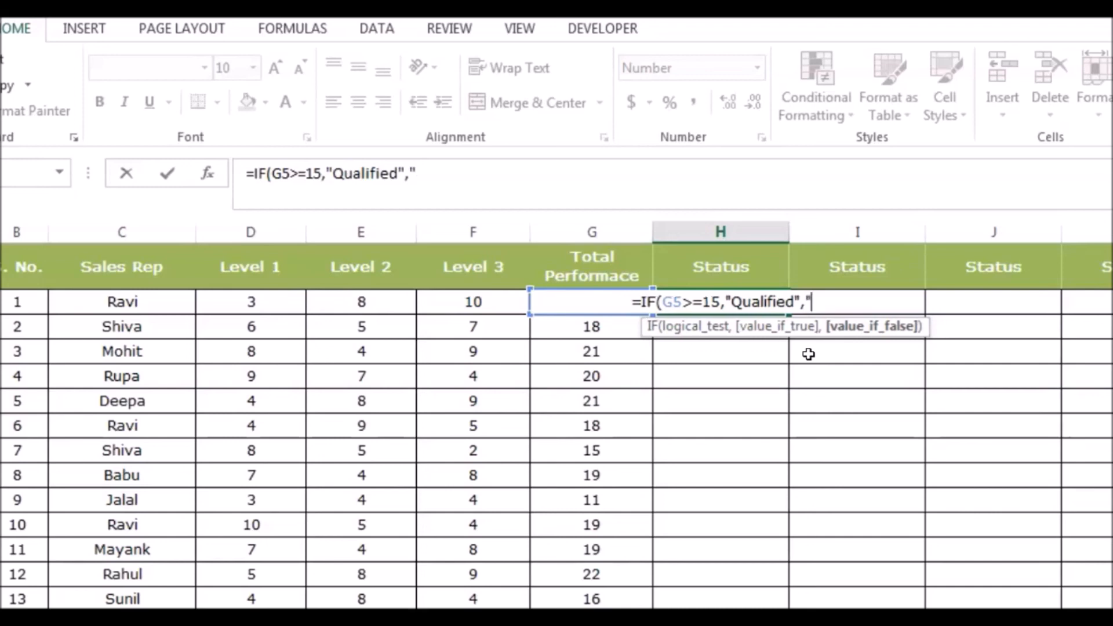
{"action": "type", "text": "Di"}
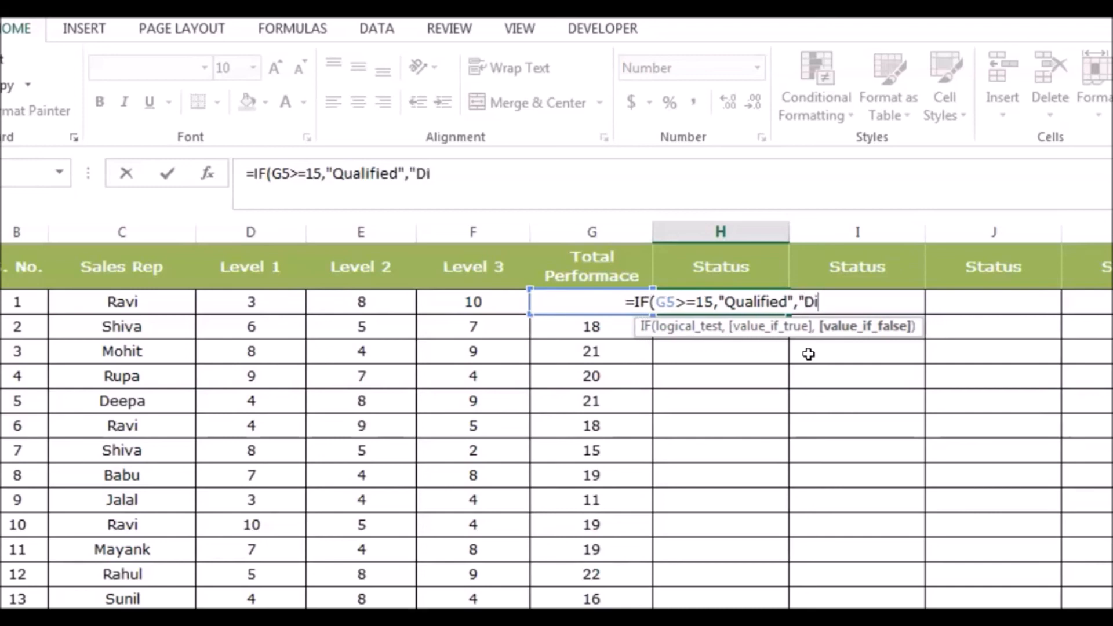
{"action": "type", "text": "s"}
{"action": "type", "text": "qua"}
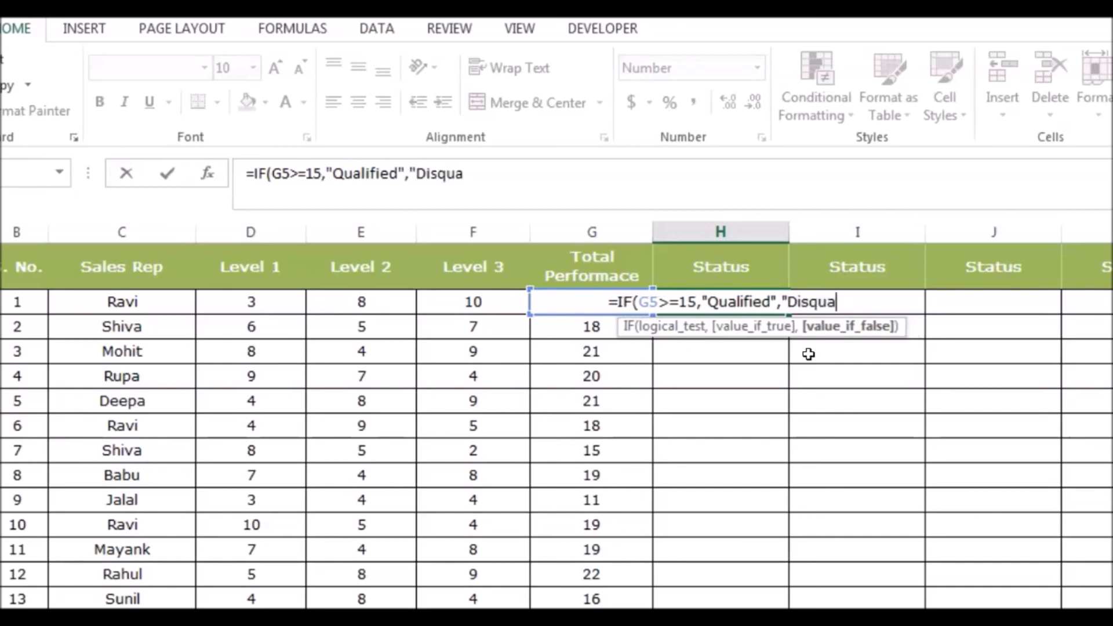
{"action": "type", "text": "lified\""}
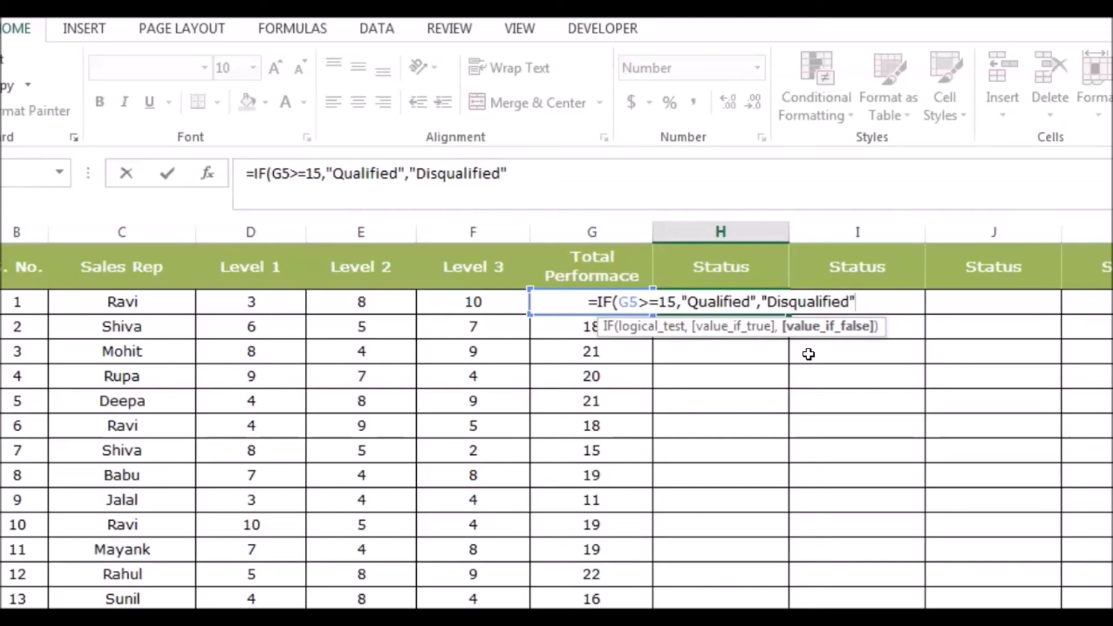
{"action": "type", "text": ")"}
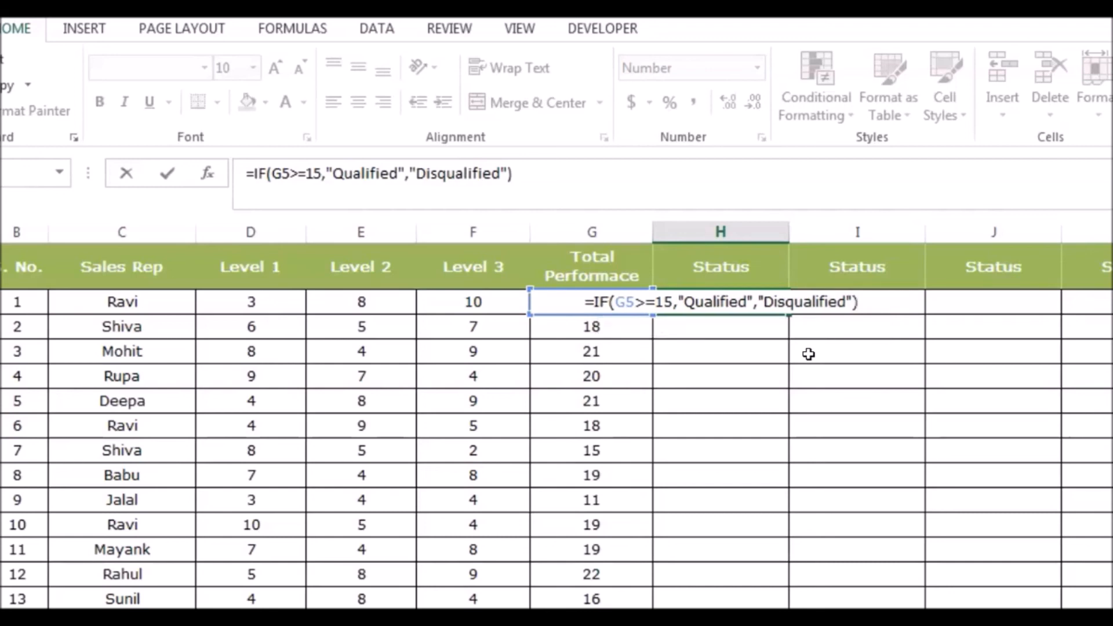
{"action": "key", "text": "Return"}
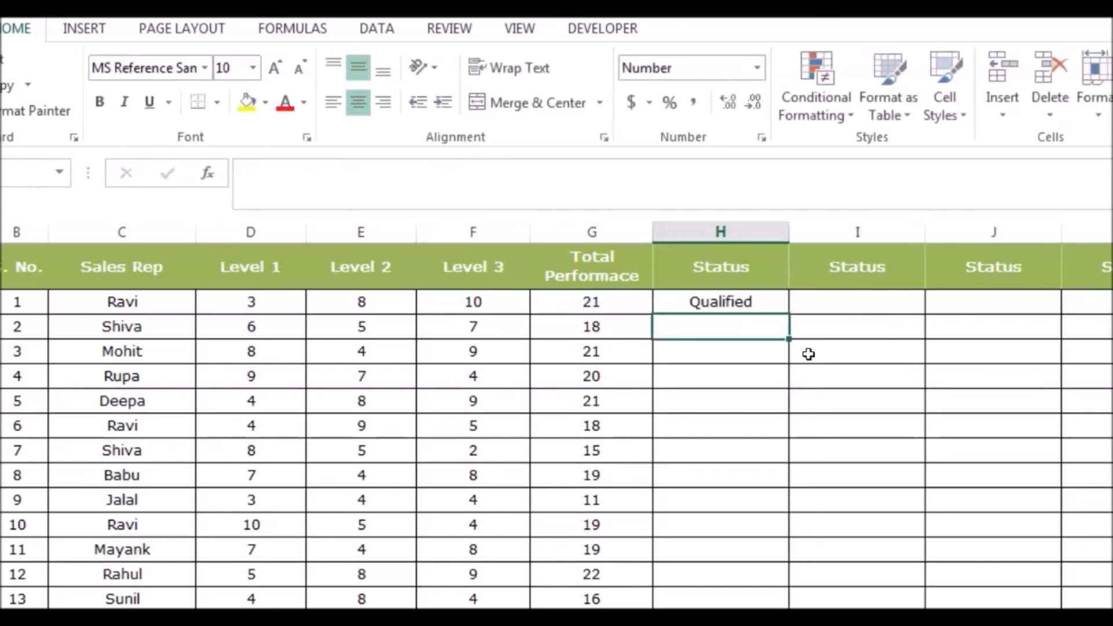
{"action": "key", "text": "Up"}
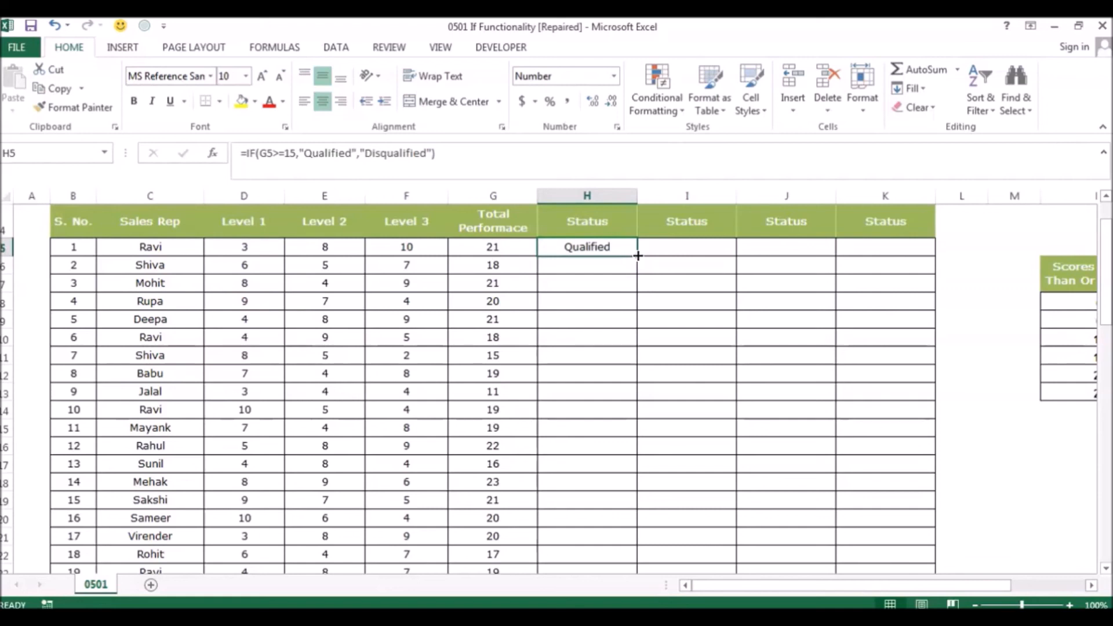
{"action": "double_click", "coordinate": [638, 255]}
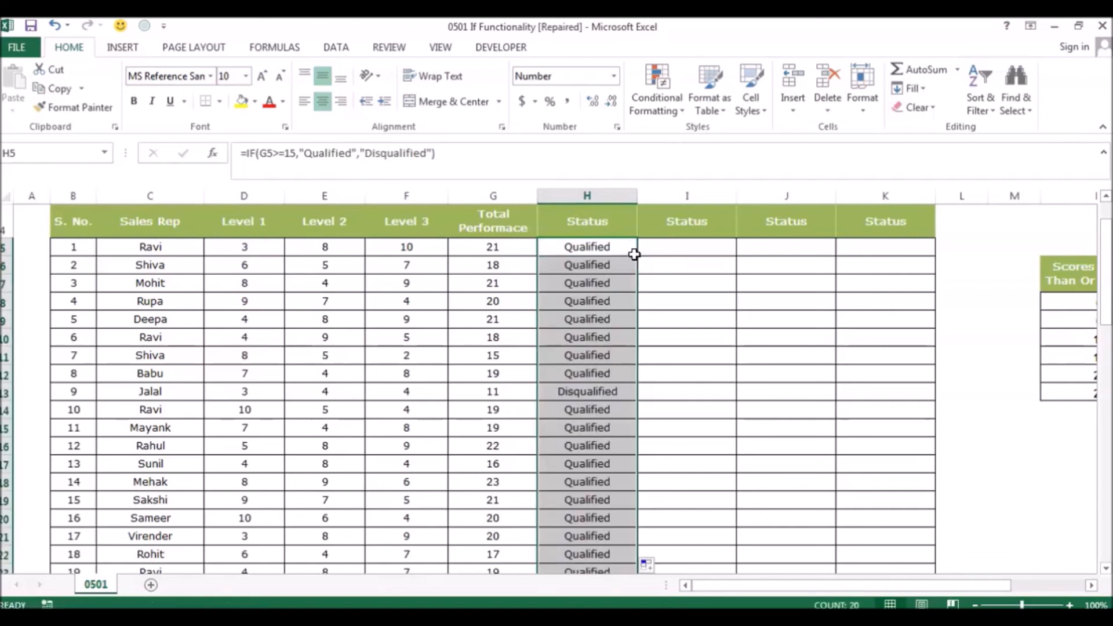
Check the filled Status results in column H row by row down to the last sales rep in H24
{"action": "left_click", "coordinate": [596, 284]}
{"action": "key", "text": "Down"}
{"action": "key", "text": "Down"}
{"action": "key", "text": "Down"}
{"action": "key", "text": "Down"}
{"action": "key", "text": "Down"}
{"action": "key", "text": "Down"}
{"action": "key", "text": "Down"}
{"action": "key", "text": "Down"}
{"action": "key", "text": "Down"}
{"action": "key", "text": "Down"}
{"action": "key", "text": "Down"}
{"action": "key", "text": "Down"}
{"action": "key", "text": "Down"}
{"action": "key", "text": "Down"}
{"action": "key", "text": "Down"}
{"action": "key", "text": "Down"}
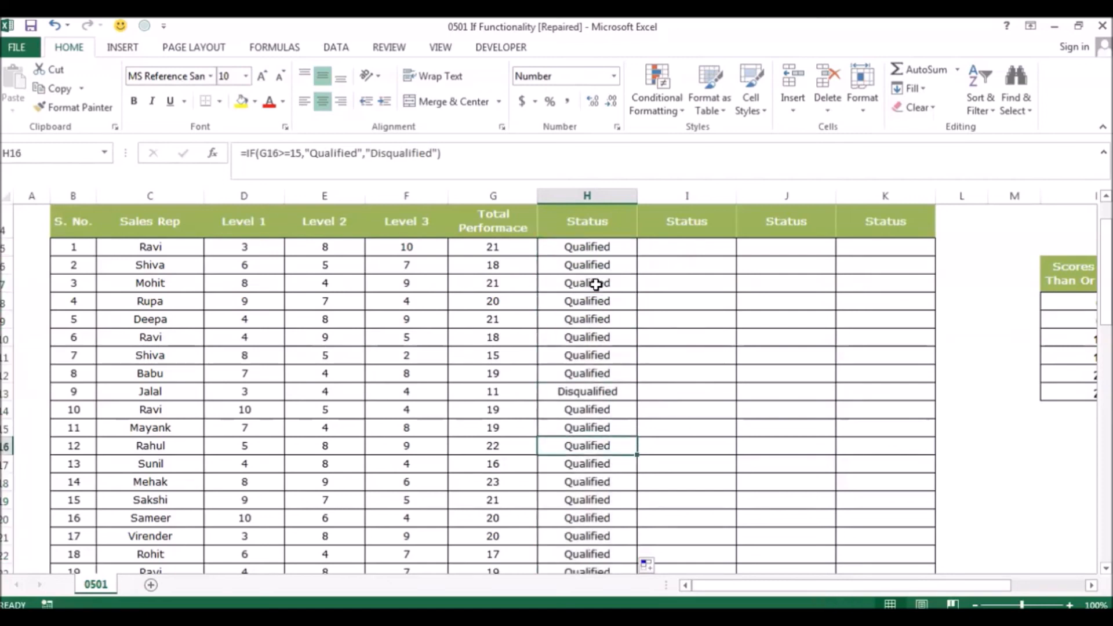
{"action": "key", "text": "Down"}
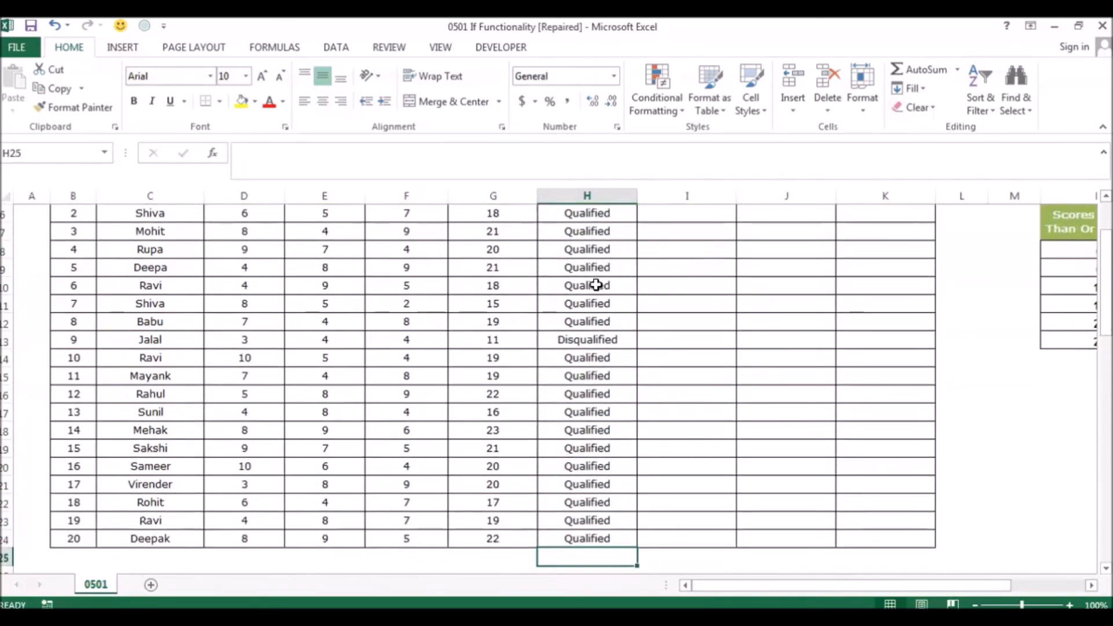
{"action": "key", "text": "Up"}
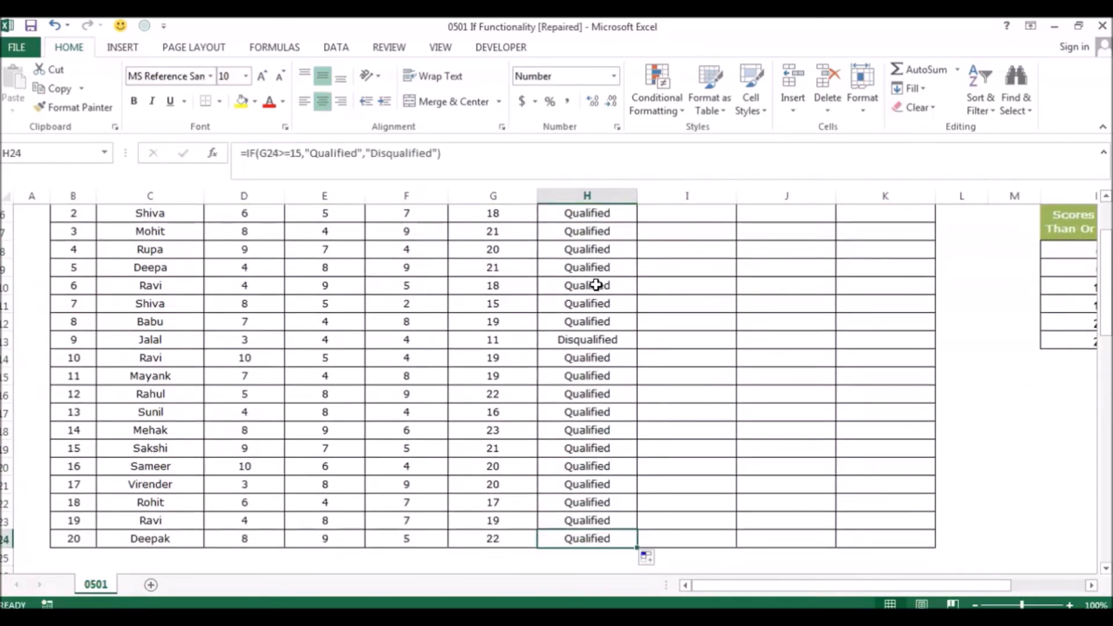